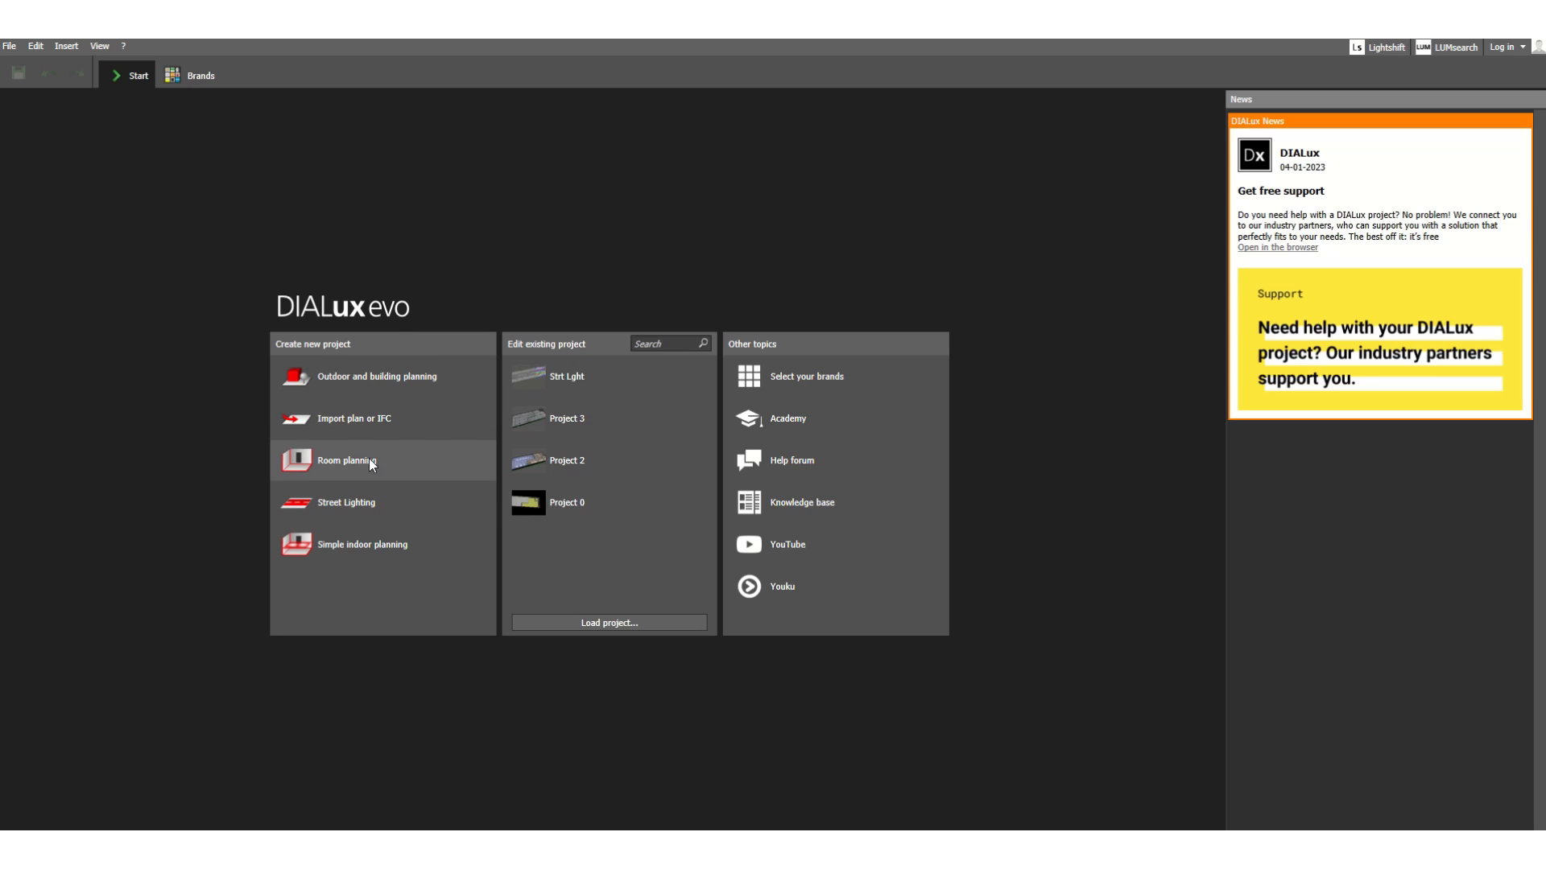
Create a new street lighting project, enlarge the preview area, and view the default road in 3D and in plan.
{"action": "left_click", "coordinate": [358, 504]}
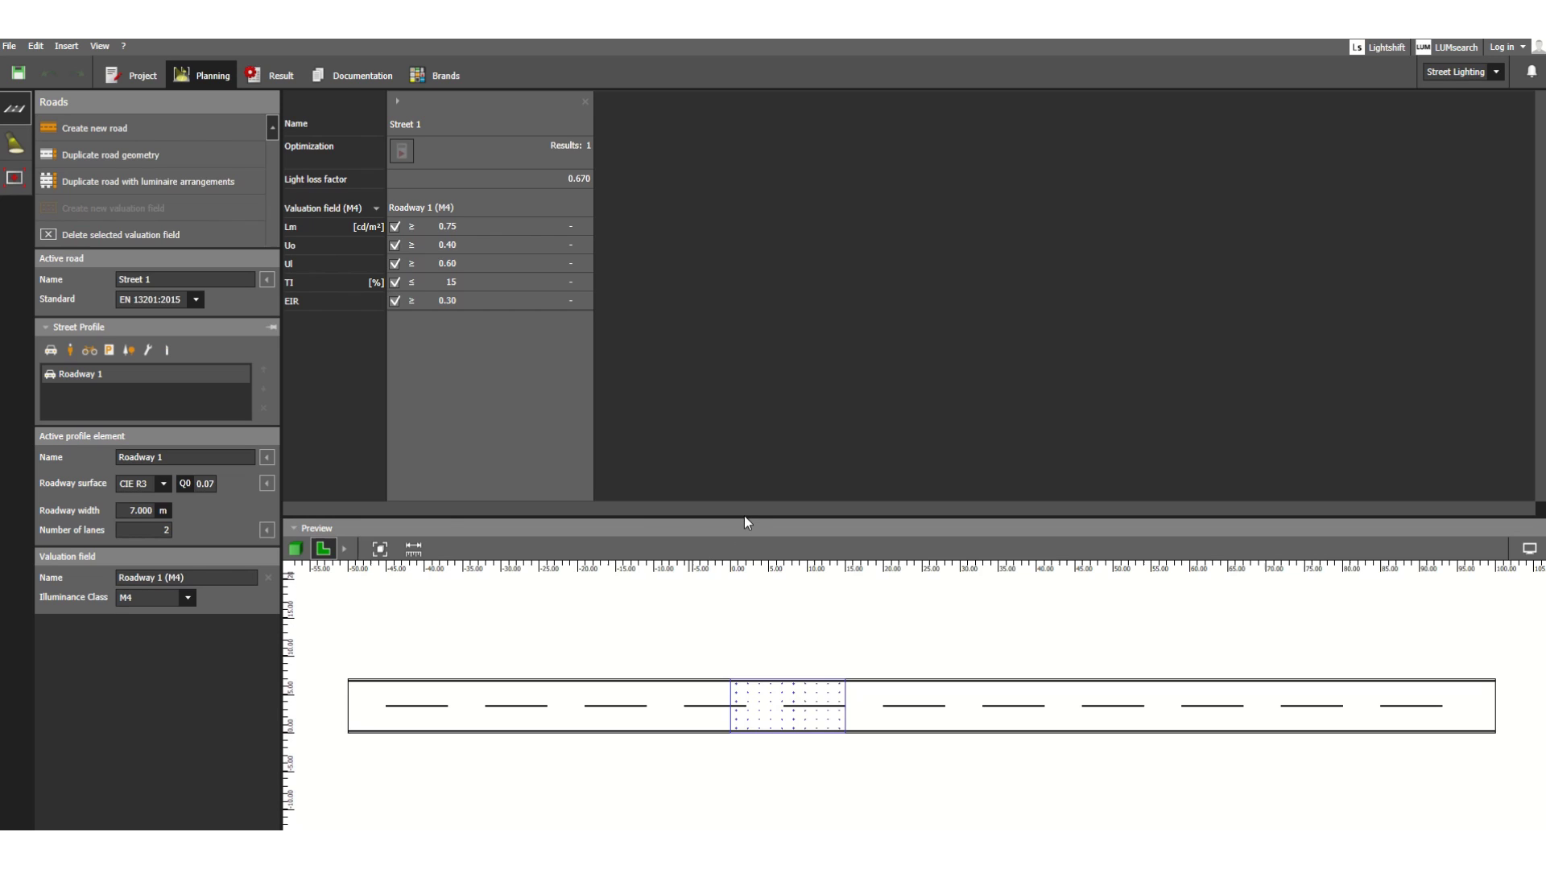
{"action": "left_click_drag", "start_coordinate": [745, 516], "coordinate": [727, 427]}
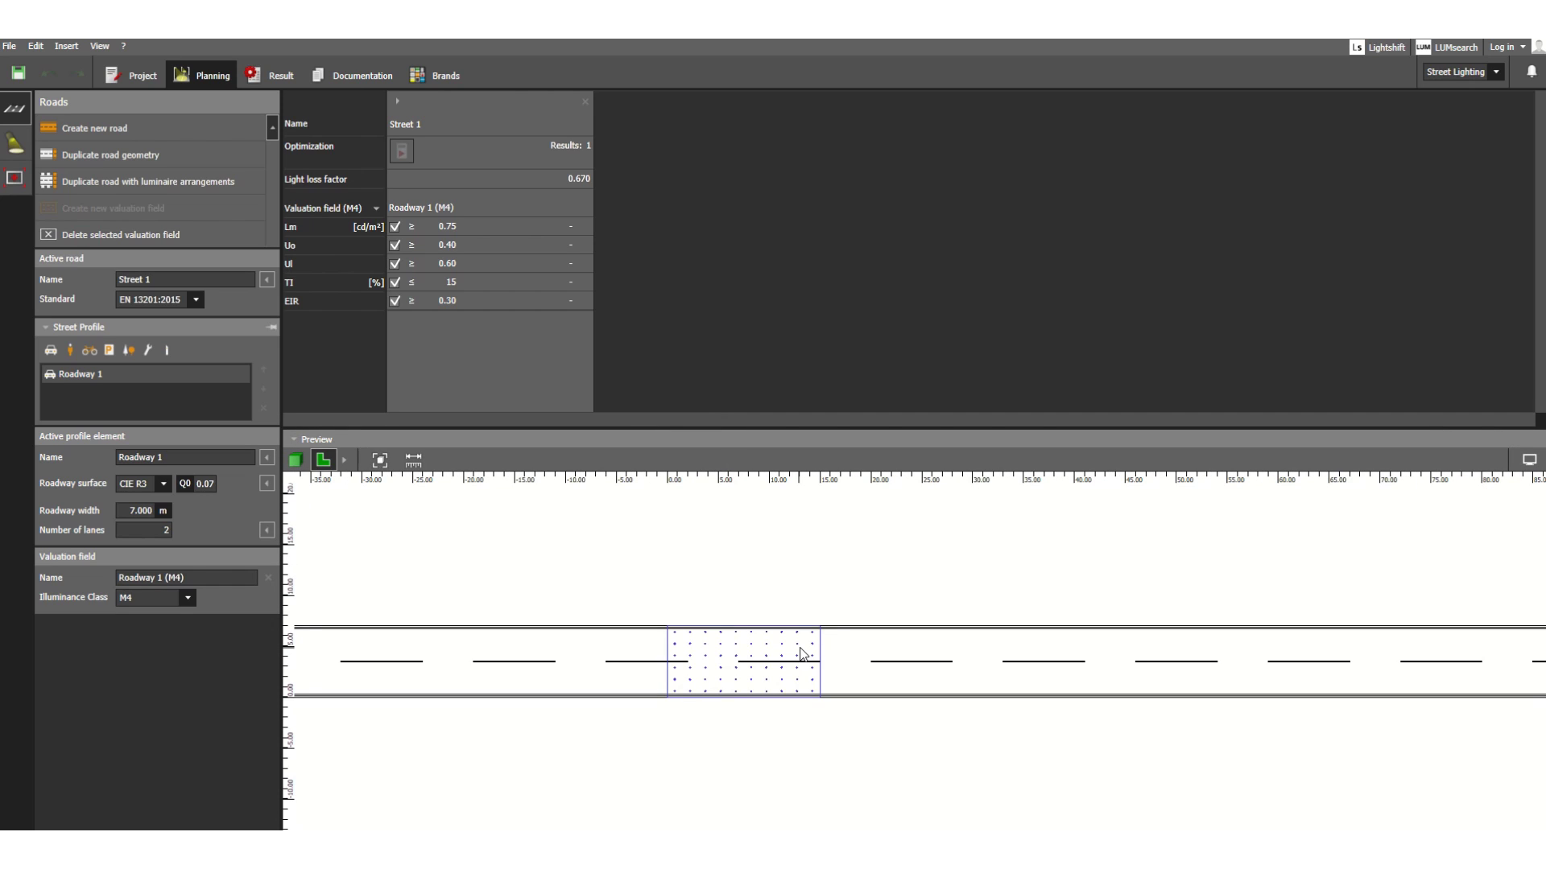
{"action": "left_click", "coordinate": [296, 461]}
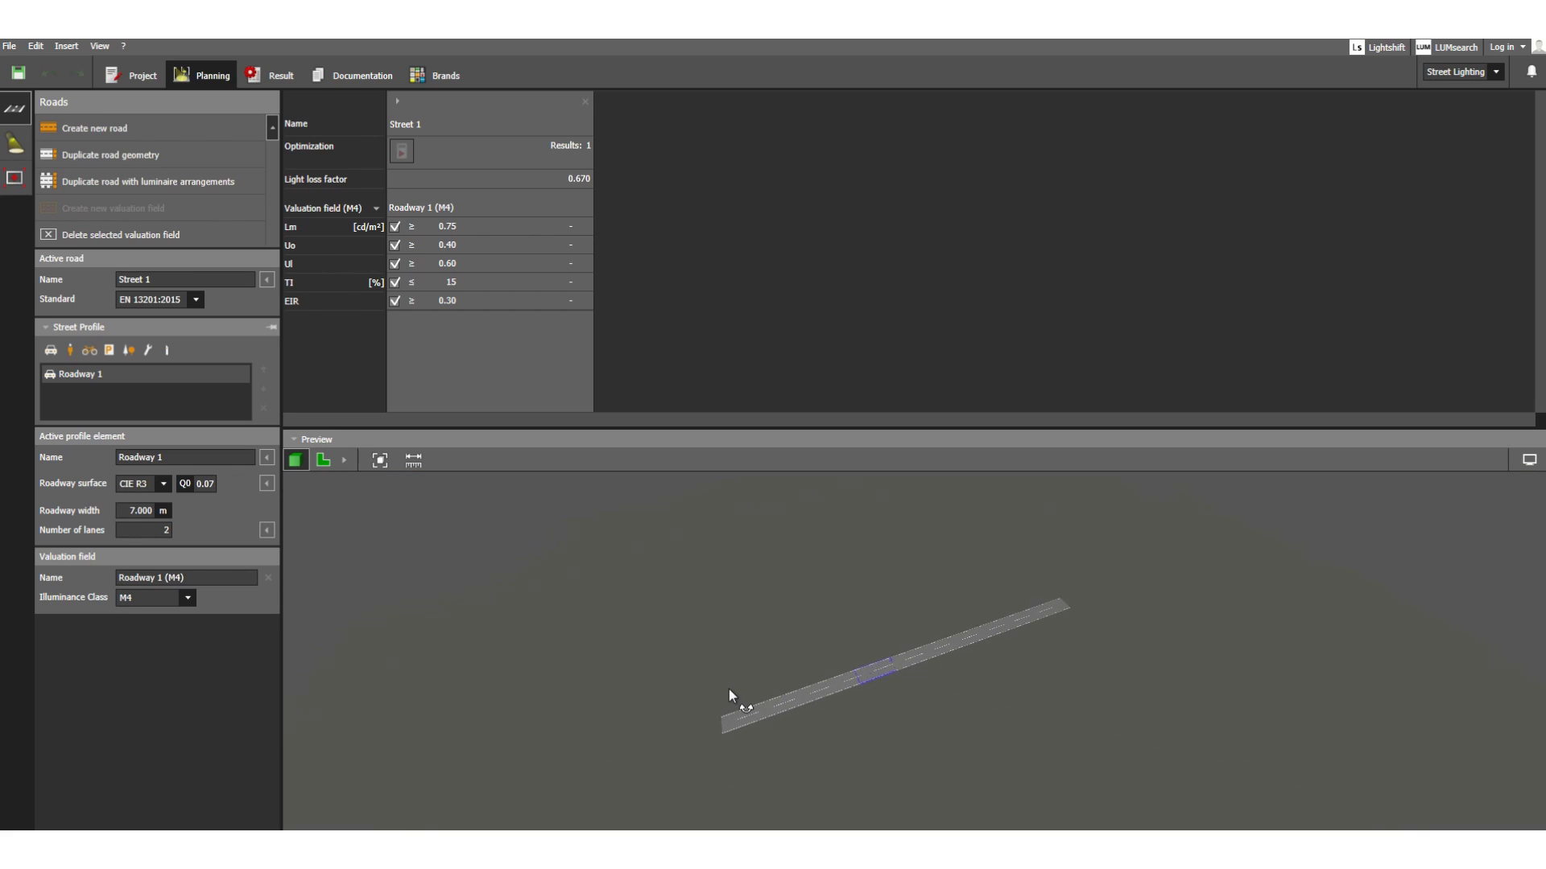
{"action": "scroll", "coordinate": [881, 682], "scroll_direction": "up", "scroll_amount": 2}
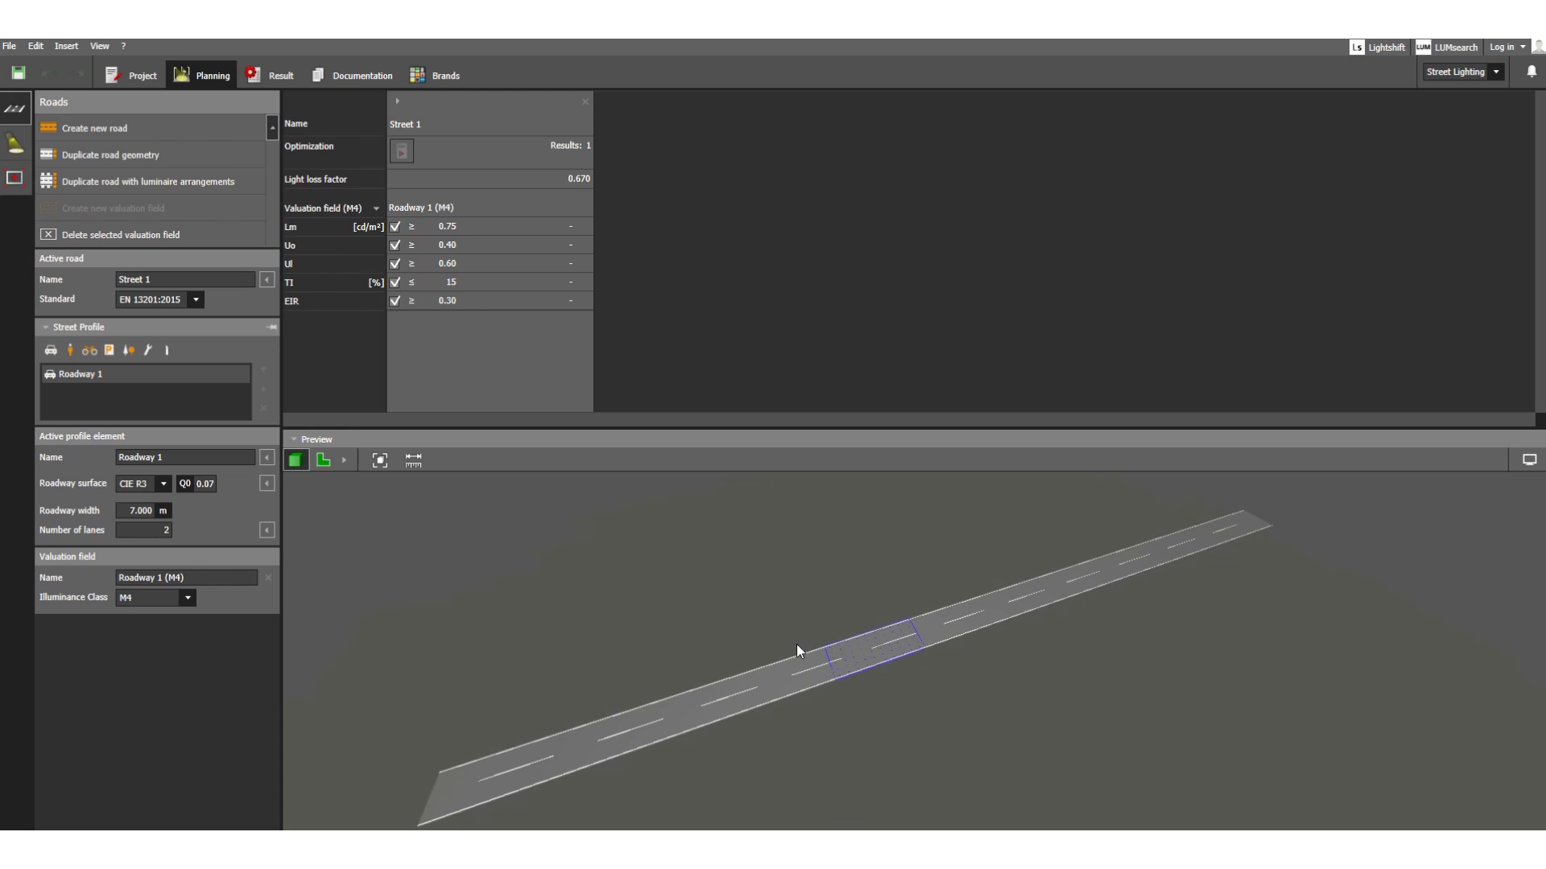
{"action": "scroll", "coordinate": [805, 633], "scroll_direction": "down", "scroll_amount": 1}
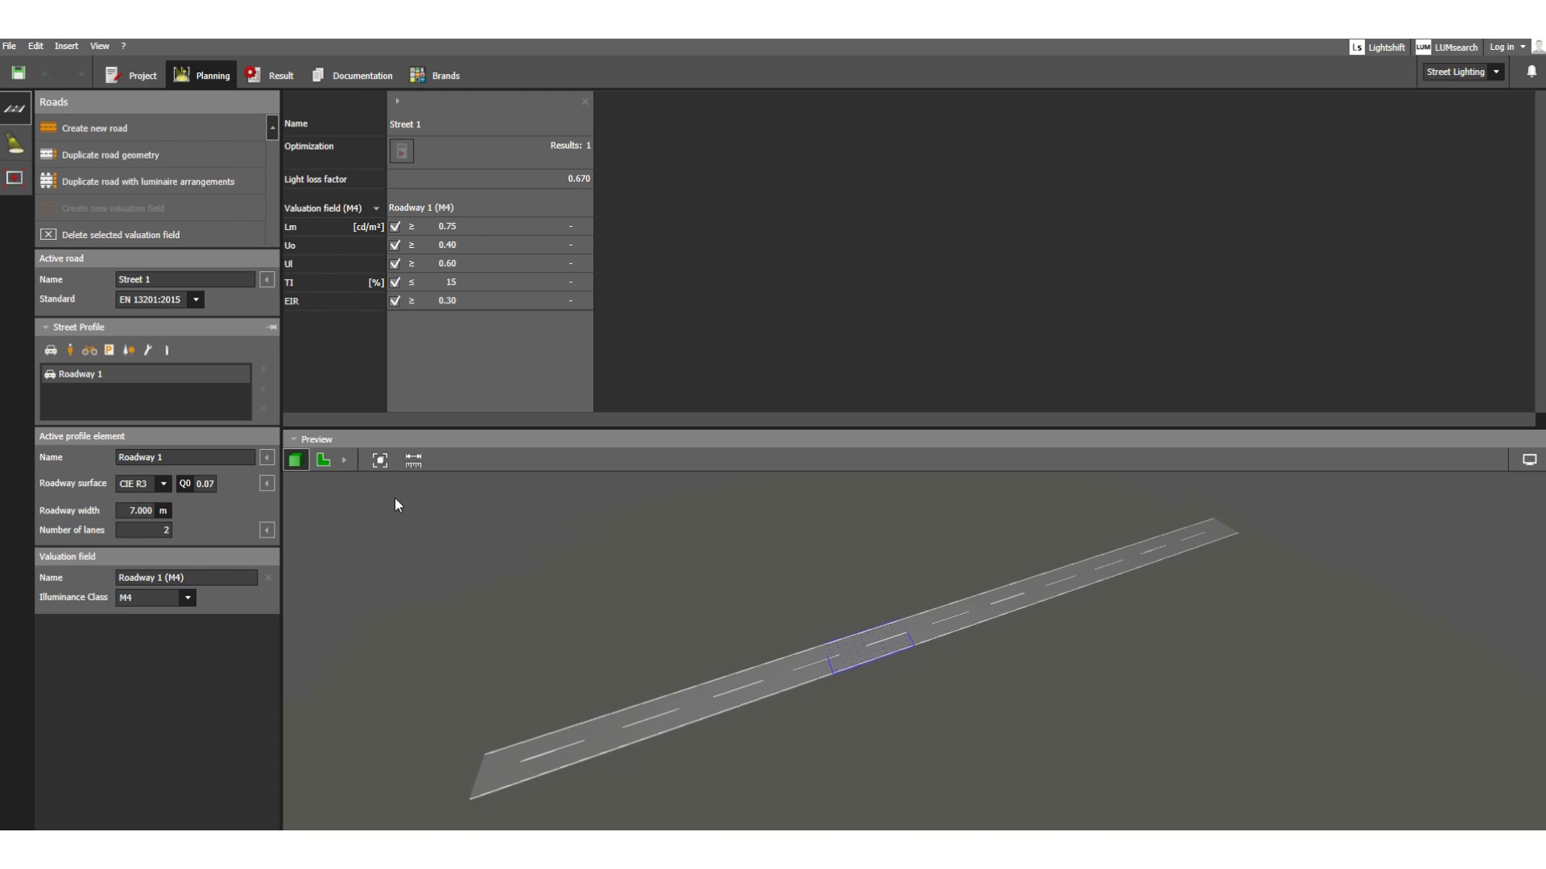
{"action": "left_click", "coordinate": [314, 458]}
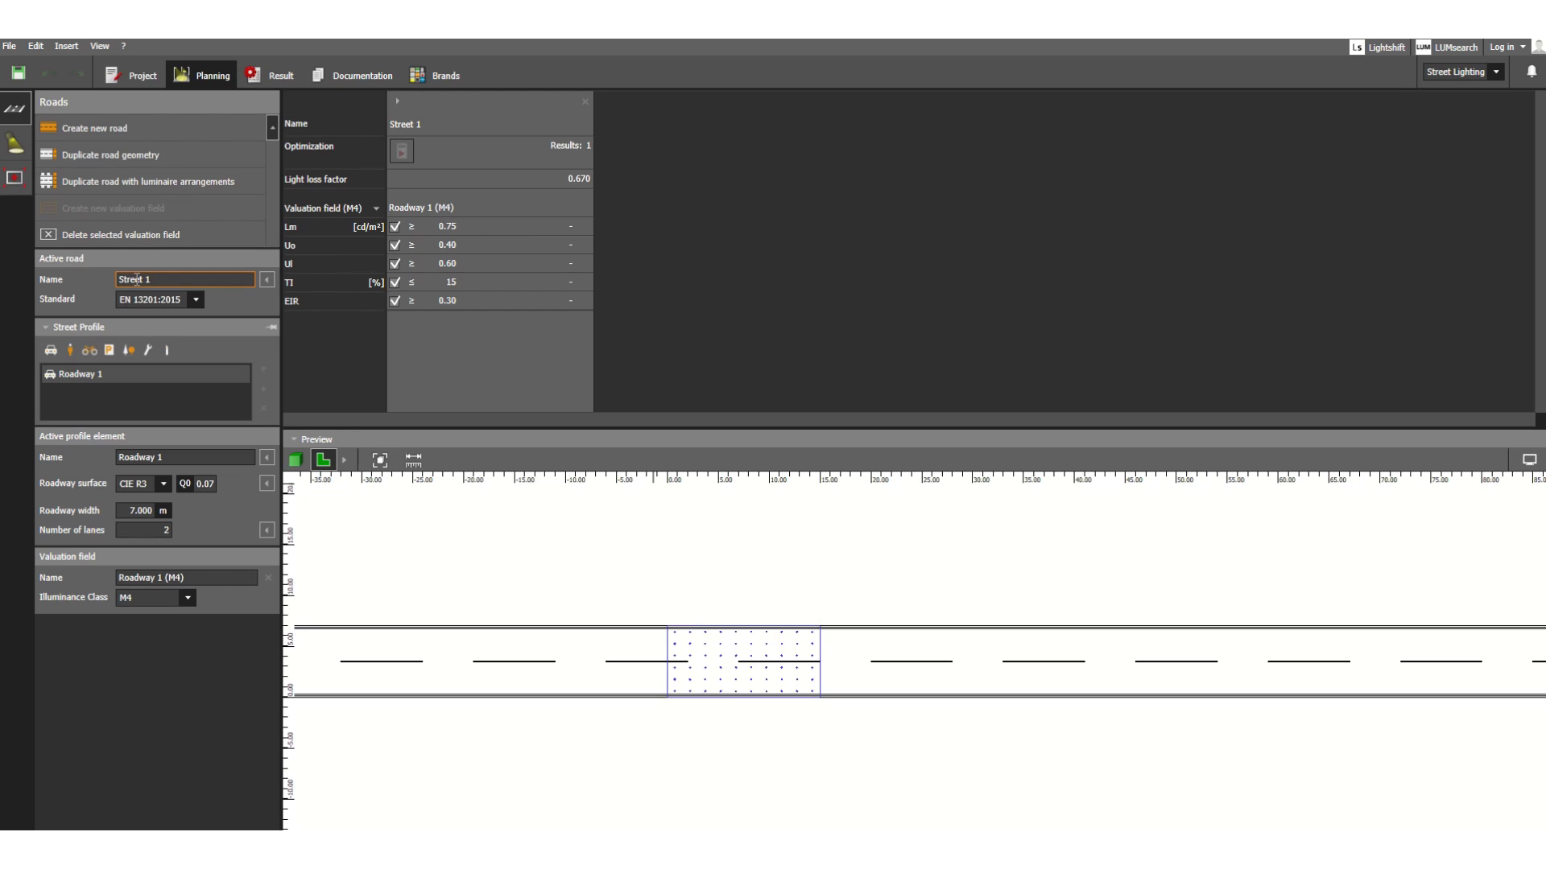
Rename the active road to Lake Road and select its Roadway 1 profile element.
{"action": "left_click", "coordinate": [185, 279]}
{"action": "type", "text": "Lake Road"}
{"action": "key", "text": "Return"}
{"action": "key", "text": "Tab"}
{"action": "left_click", "coordinate": [71, 379]}
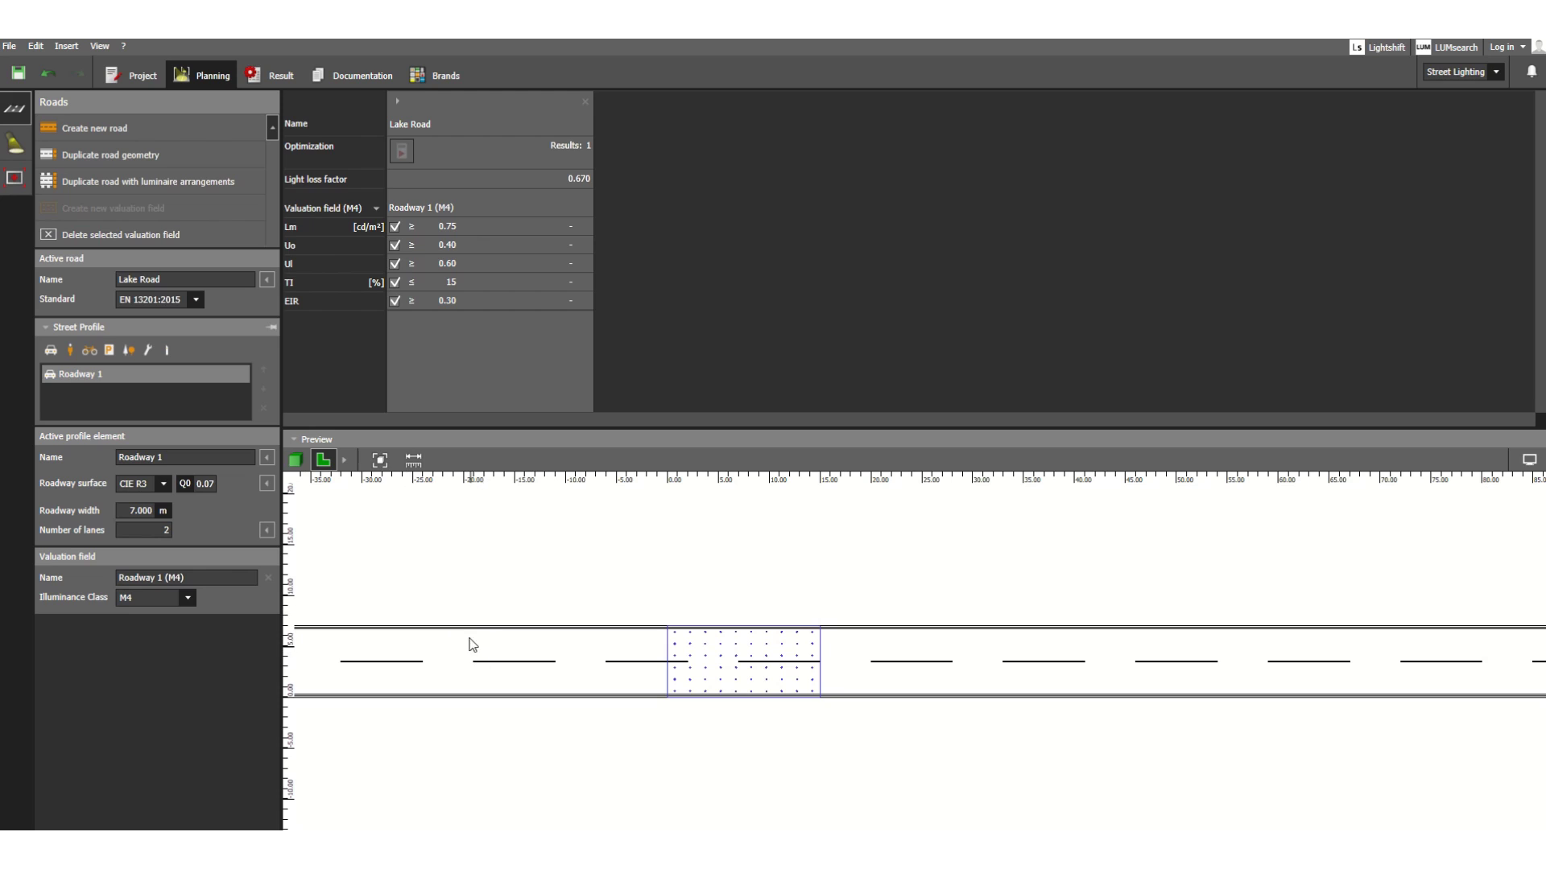
Show the road in the 3D preview and add a second roadway to the street profile.
{"action": "left_click", "coordinate": [295, 461]}
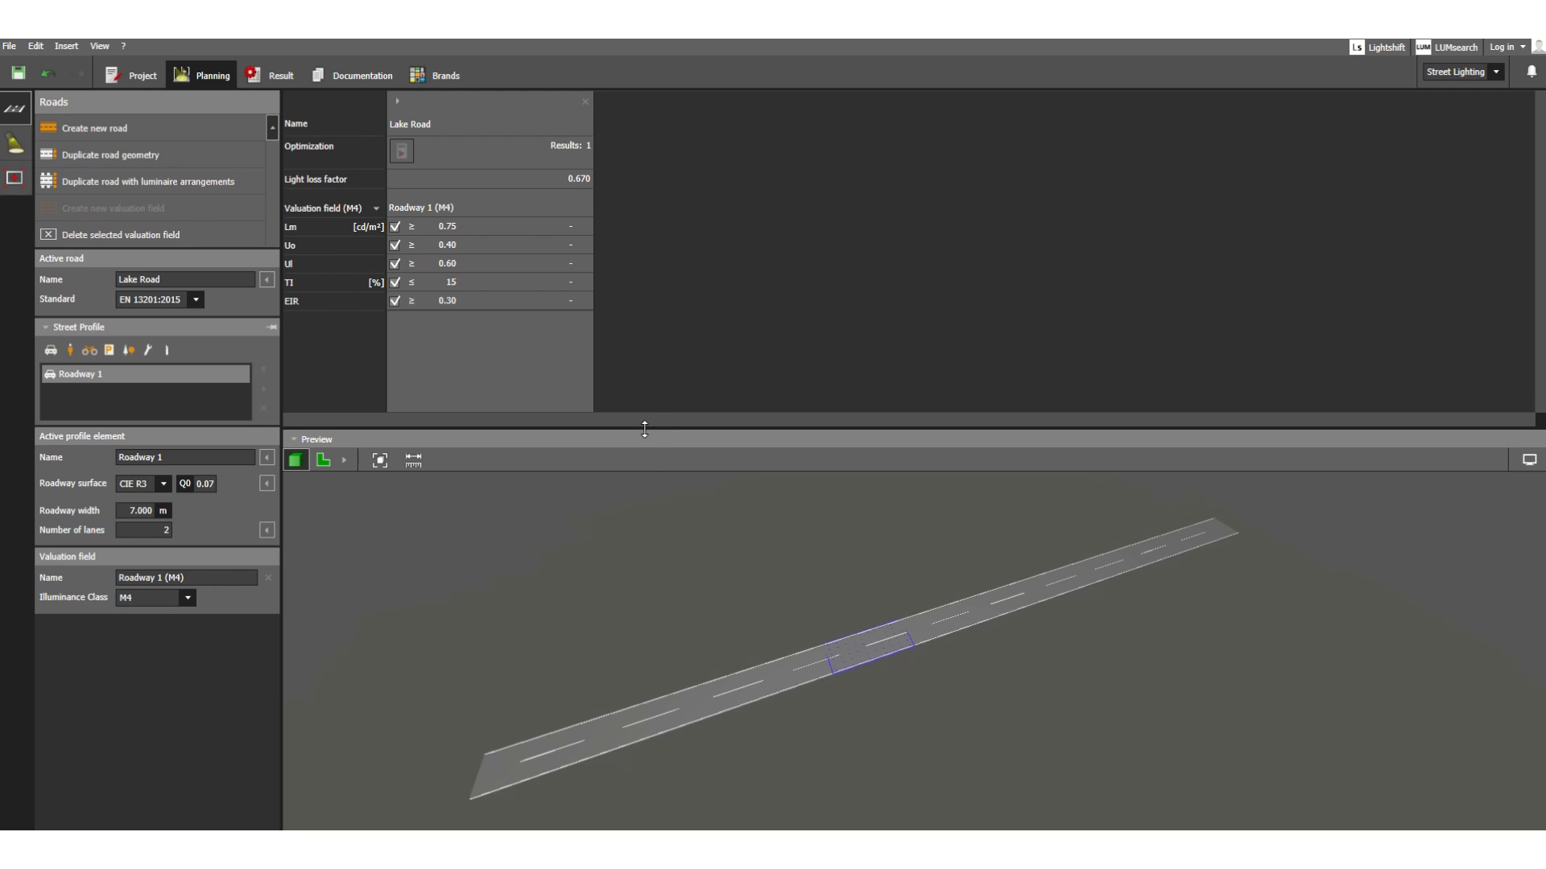
{"action": "left_click_drag", "start_coordinate": [644, 429], "coordinate": [633, 409]}
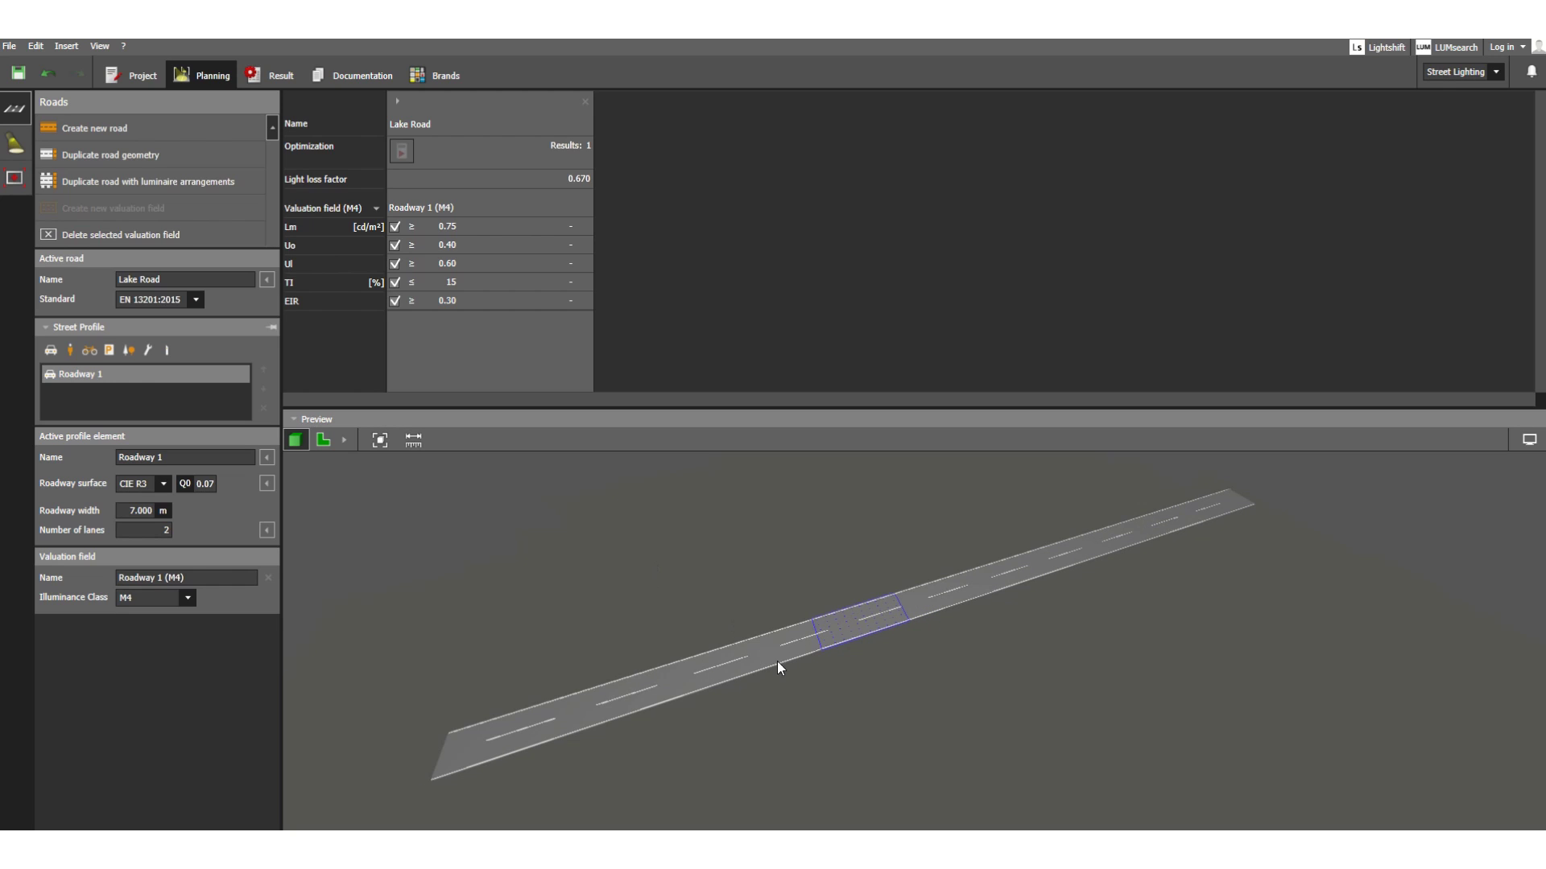
{"action": "scroll", "coordinate": [801, 656], "scroll_direction": "up", "scroll_amount": 1}
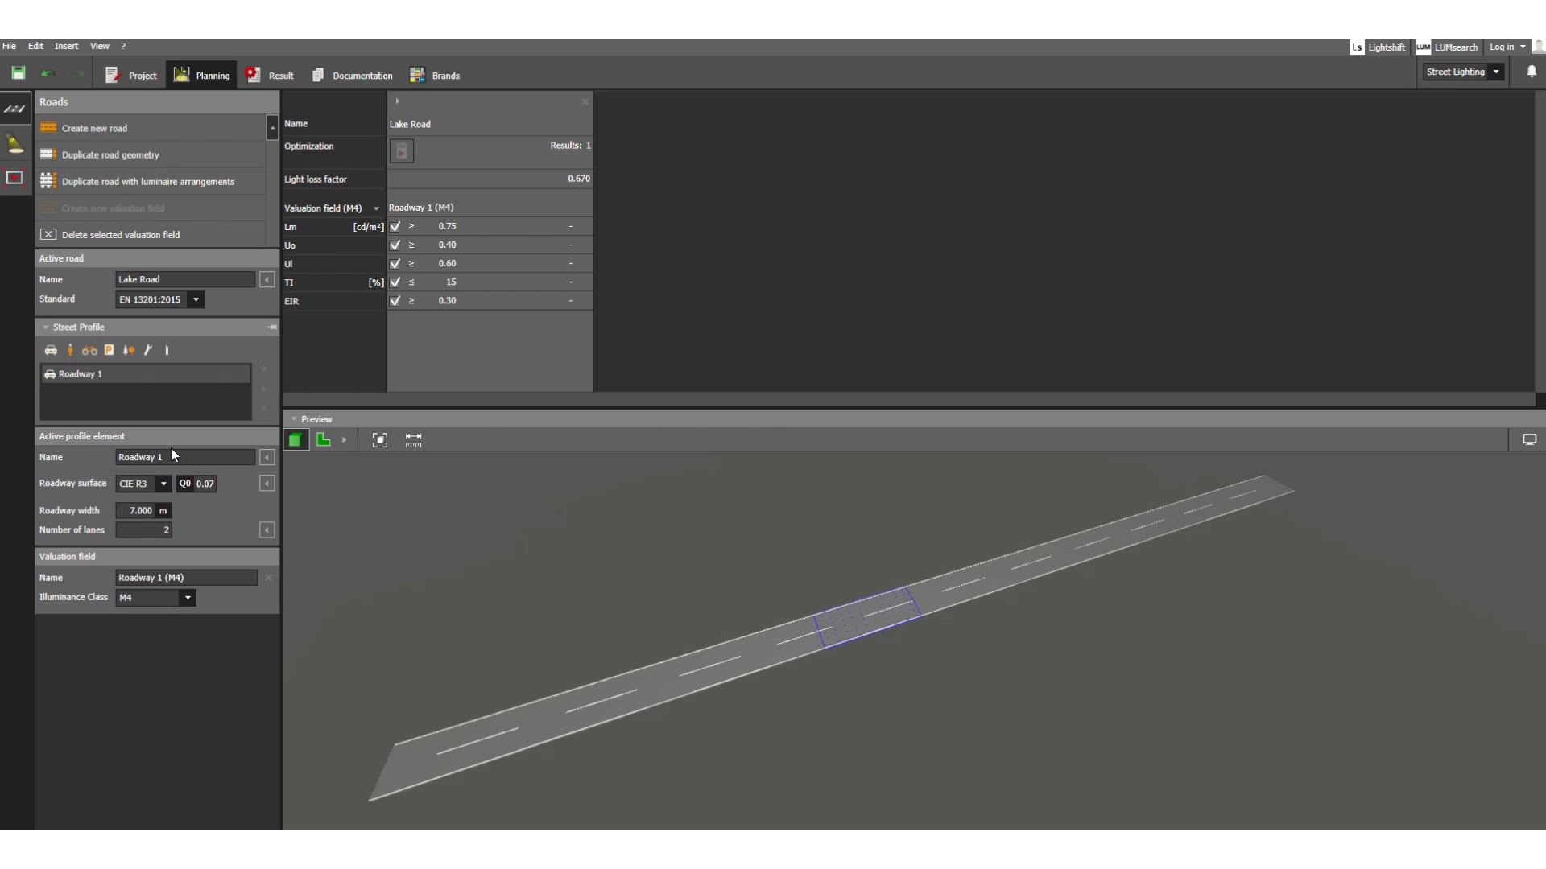
{"action": "left_click", "coordinate": [51, 352]}
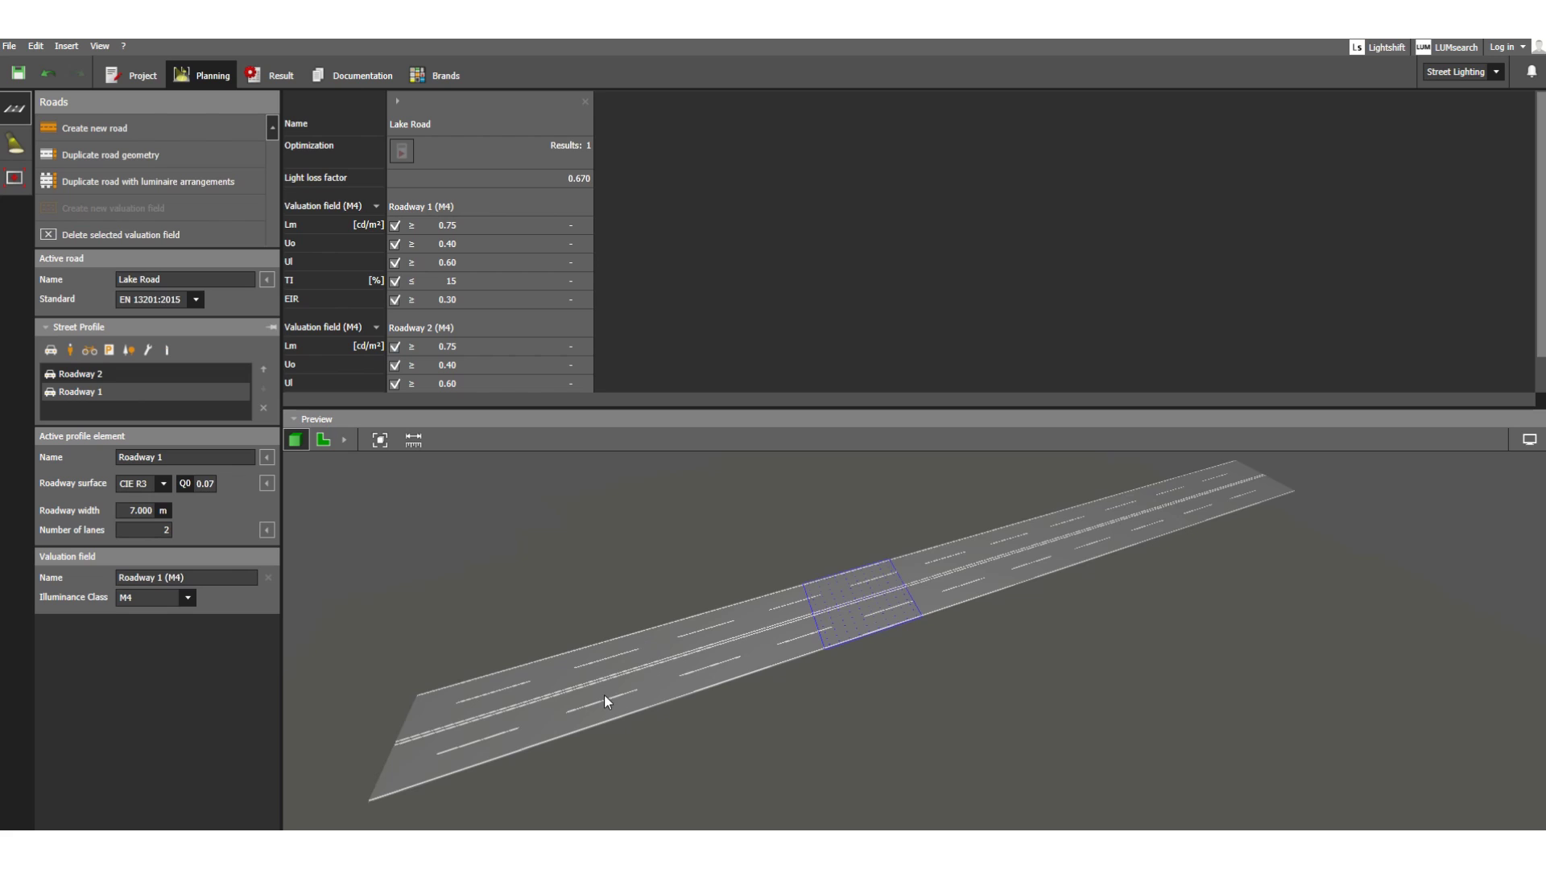
{"action": "mouse_move", "coordinate": [604, 699]}
{"action": "middle_mouse_down"}
{"action": "mouse_move", "coordinate": [600, 686]}
{"action": "mouse_move", "coordinate": [594, 698]}
{"action": "middle_mouse_up"}
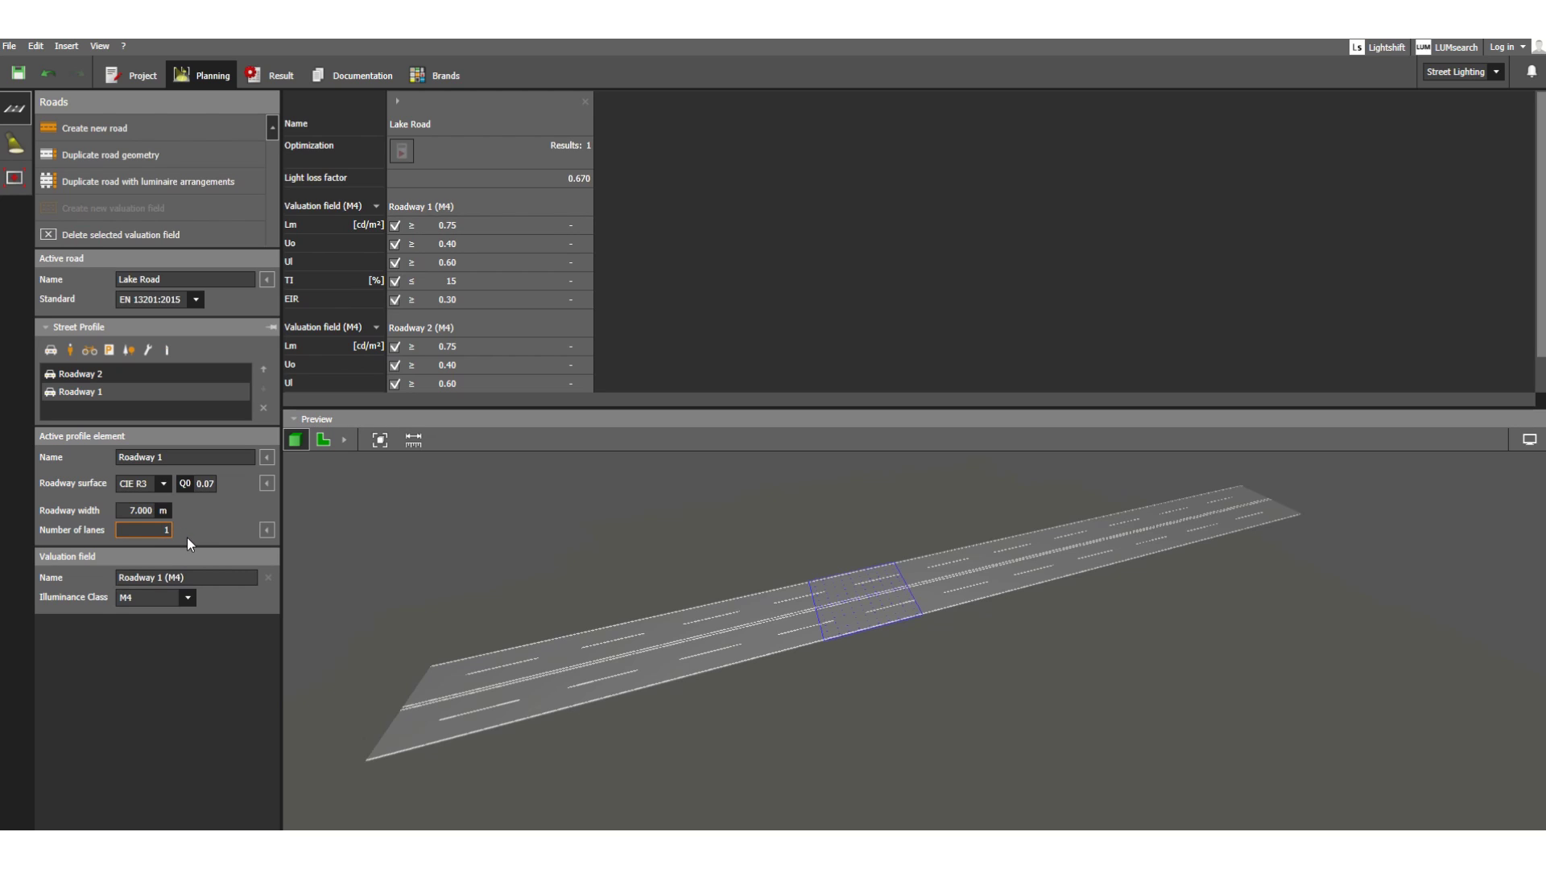
Try a roadway width of 8 m with 2 lanes on Roadway 1, and restore the width to 7 m.
{"action": "left_click", "coordinate": [126, 511]}
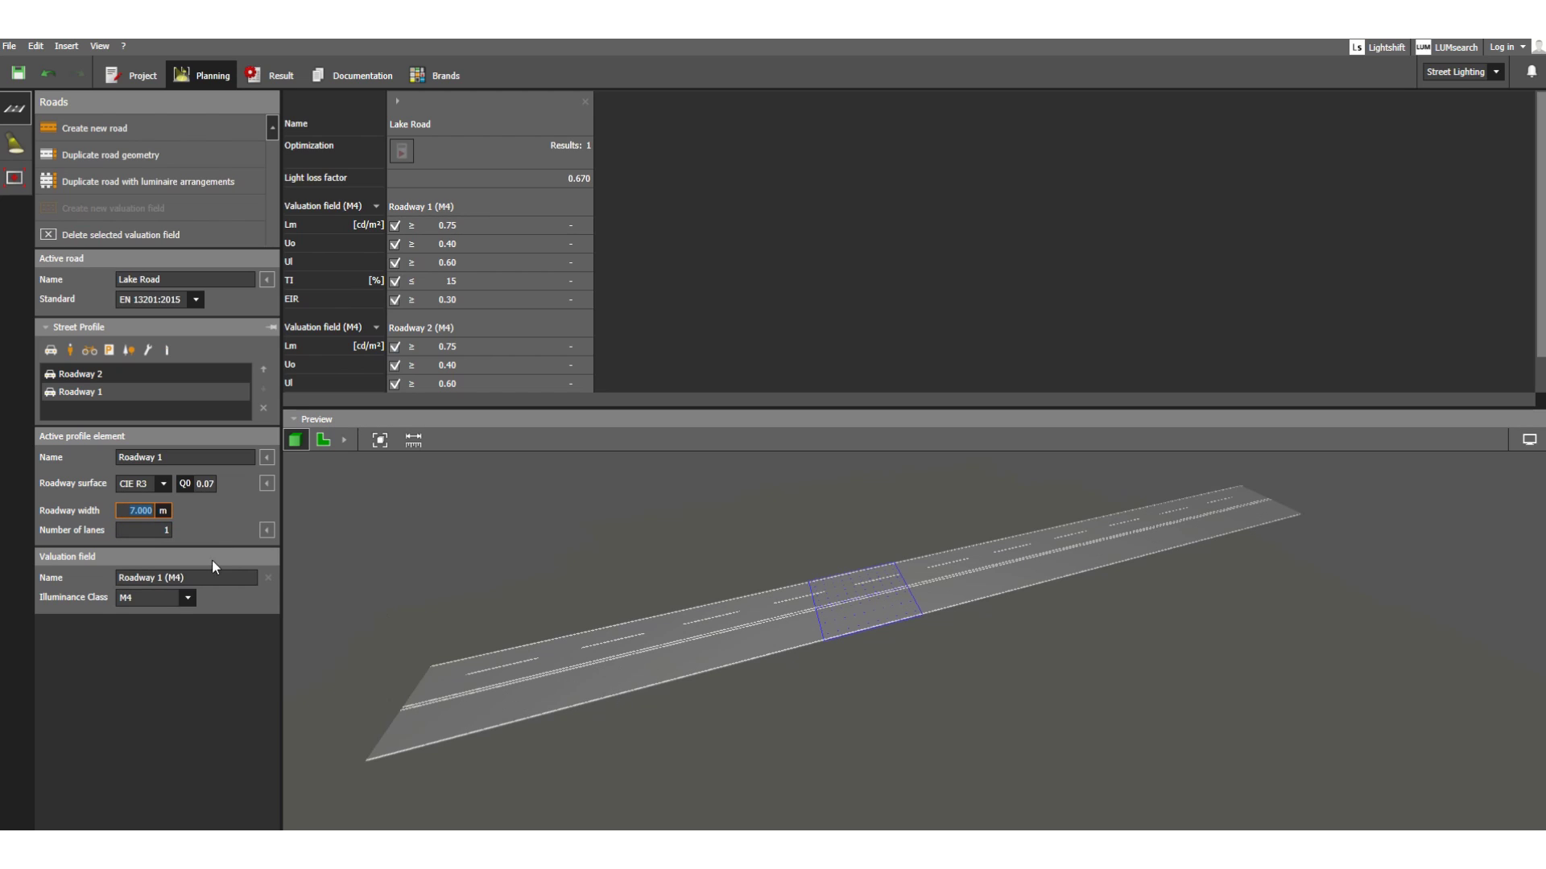
{"action": "left_click", "coordinate": [165, 530]}
{"action": "type", "text": "2"}
{"action": "left_click", "coordinate": [143, 516]}
{"action": "type", "text": "8"}
{"action": "left_click", "coordinate": [149, 529]}
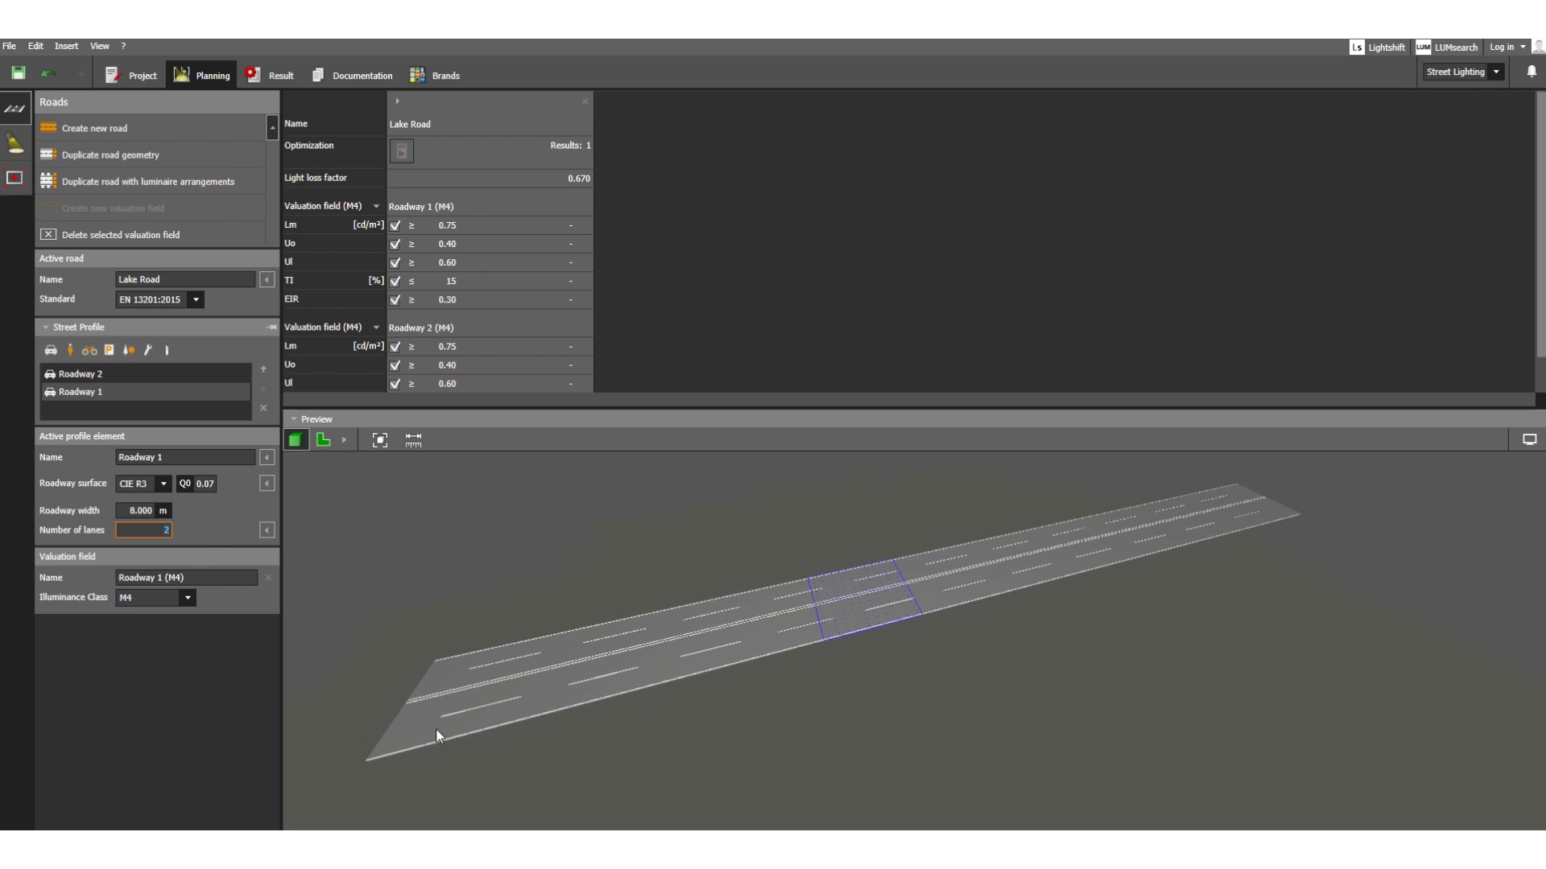
{"action": "left_click", "coordinate": [136, 510]}
{"action": "left_click", "coordinate": [157, 532]}
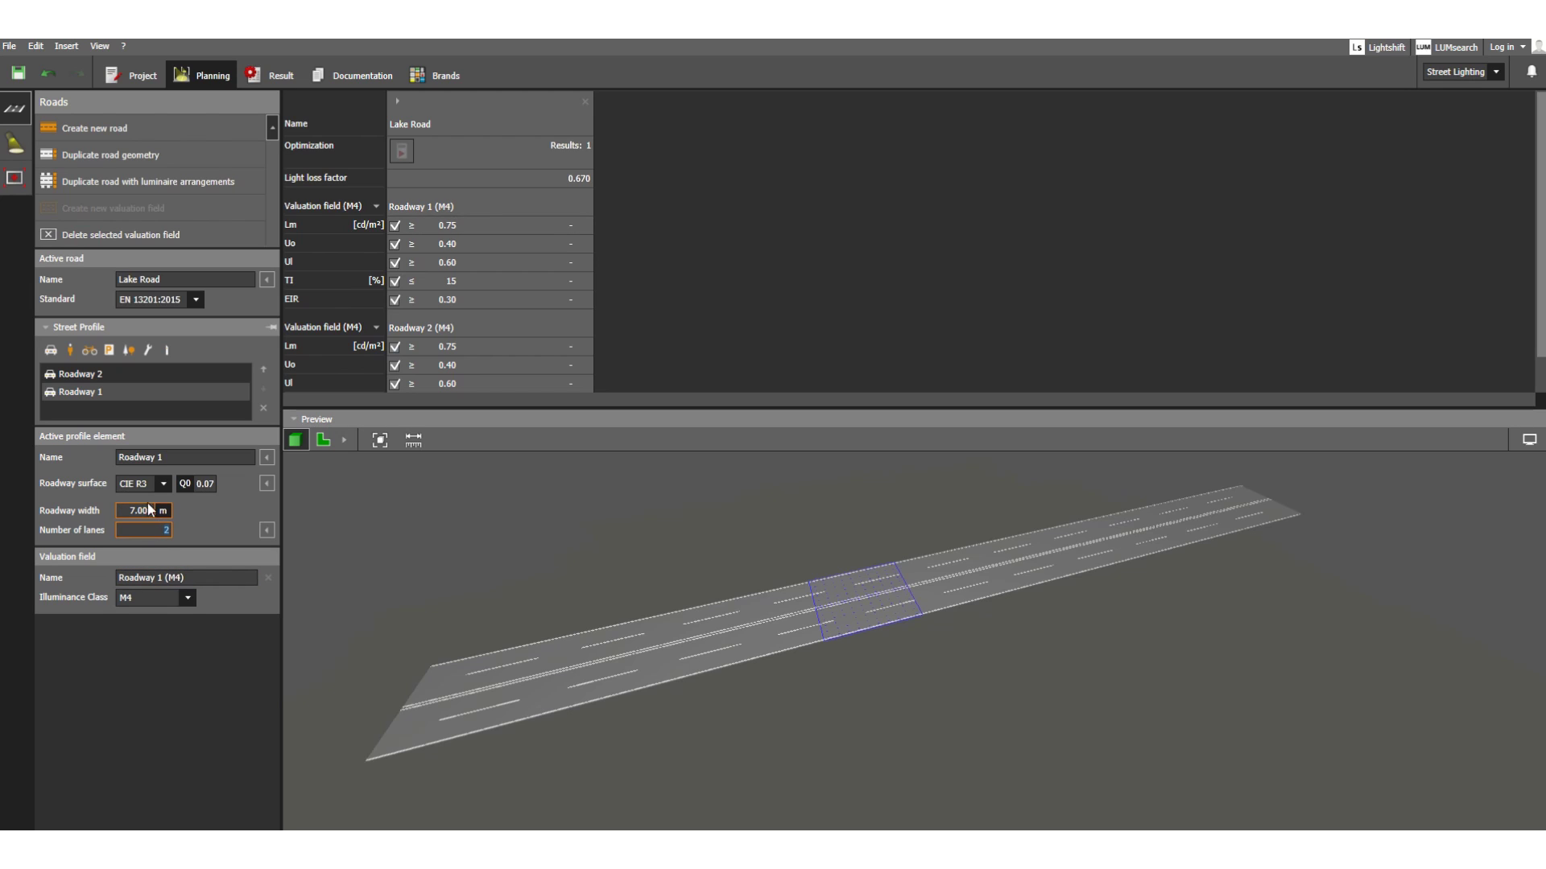
{"action": "left_click", "coordinate": [126, 510]}
Check the name, roadway width and number of lanes of Roadway 2.
{"action": "left_click", "coordinate": [78, 375]}
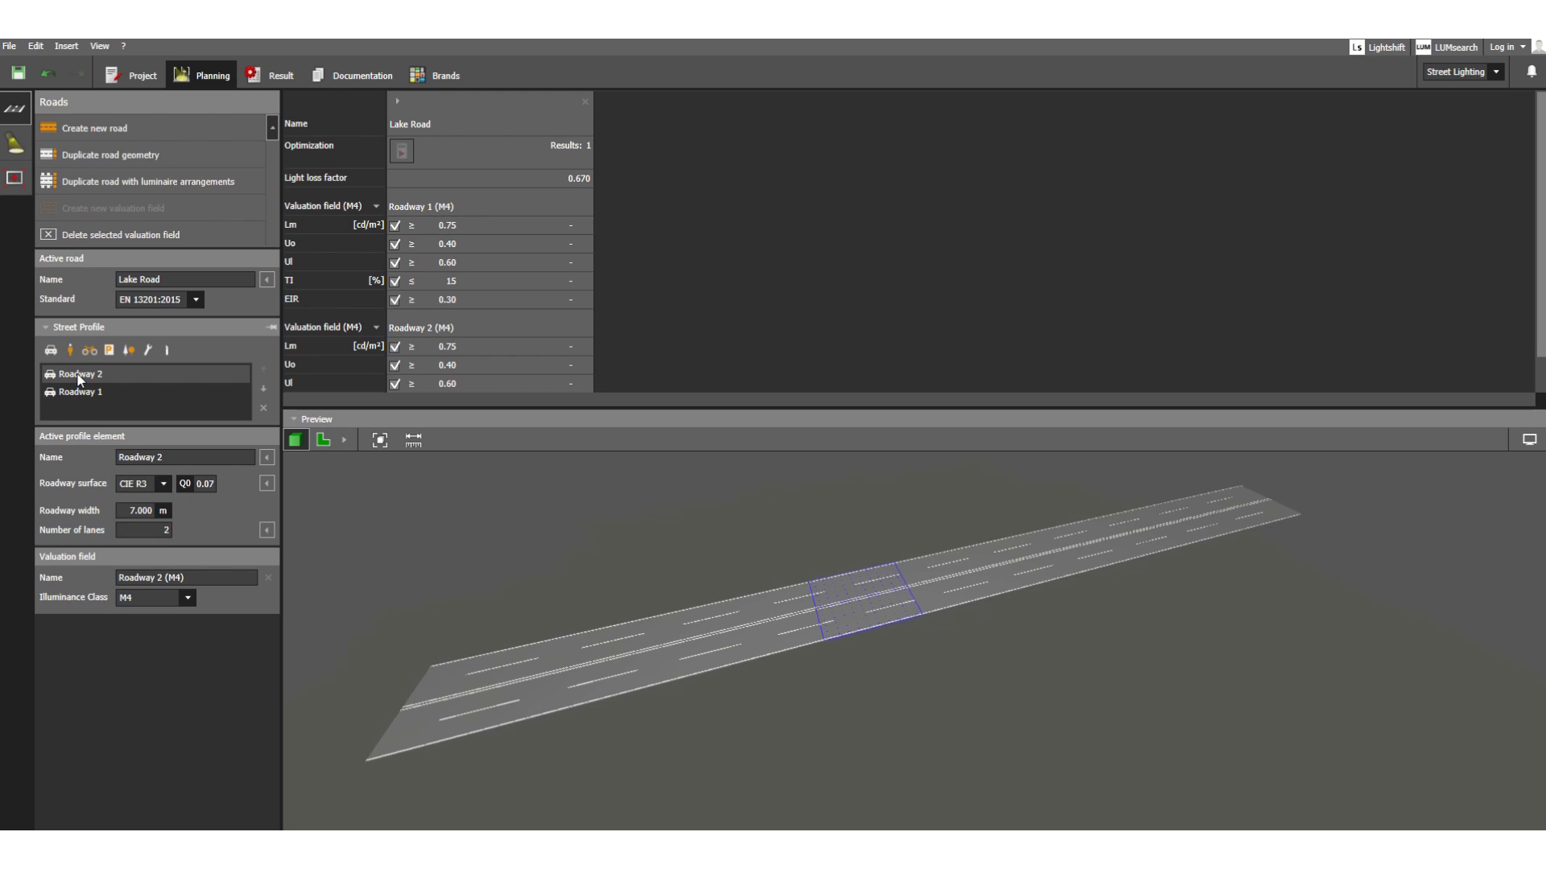
{"action": "left_click", "coordinate": [148, 462]}
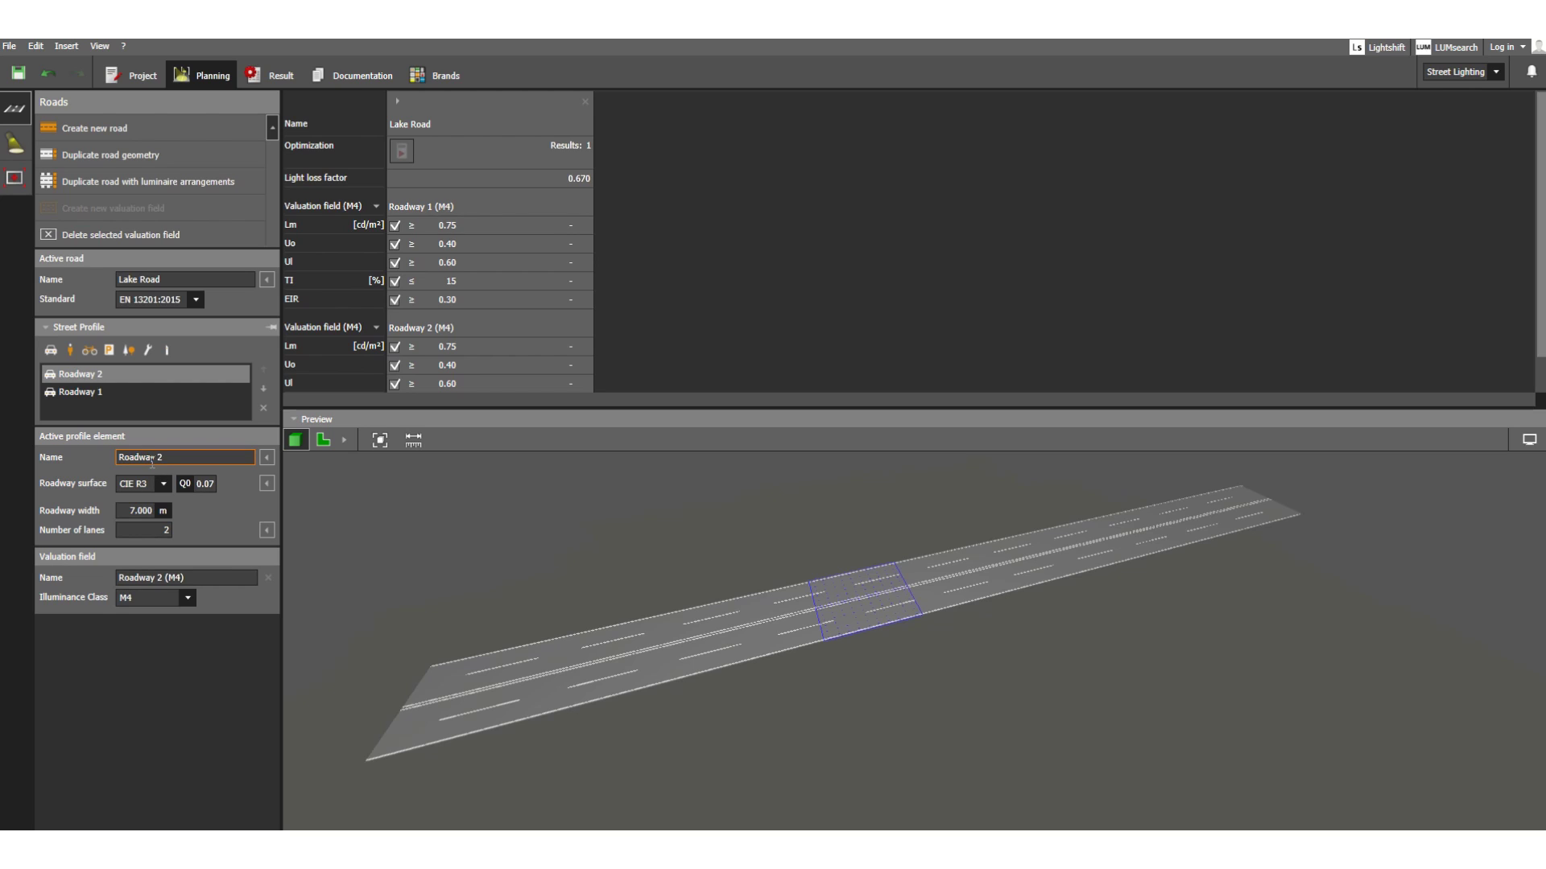
{"action": "left_click", "coordinate": [144, 511]}
{"action": "double_click", "coordinate": [144, 511]}
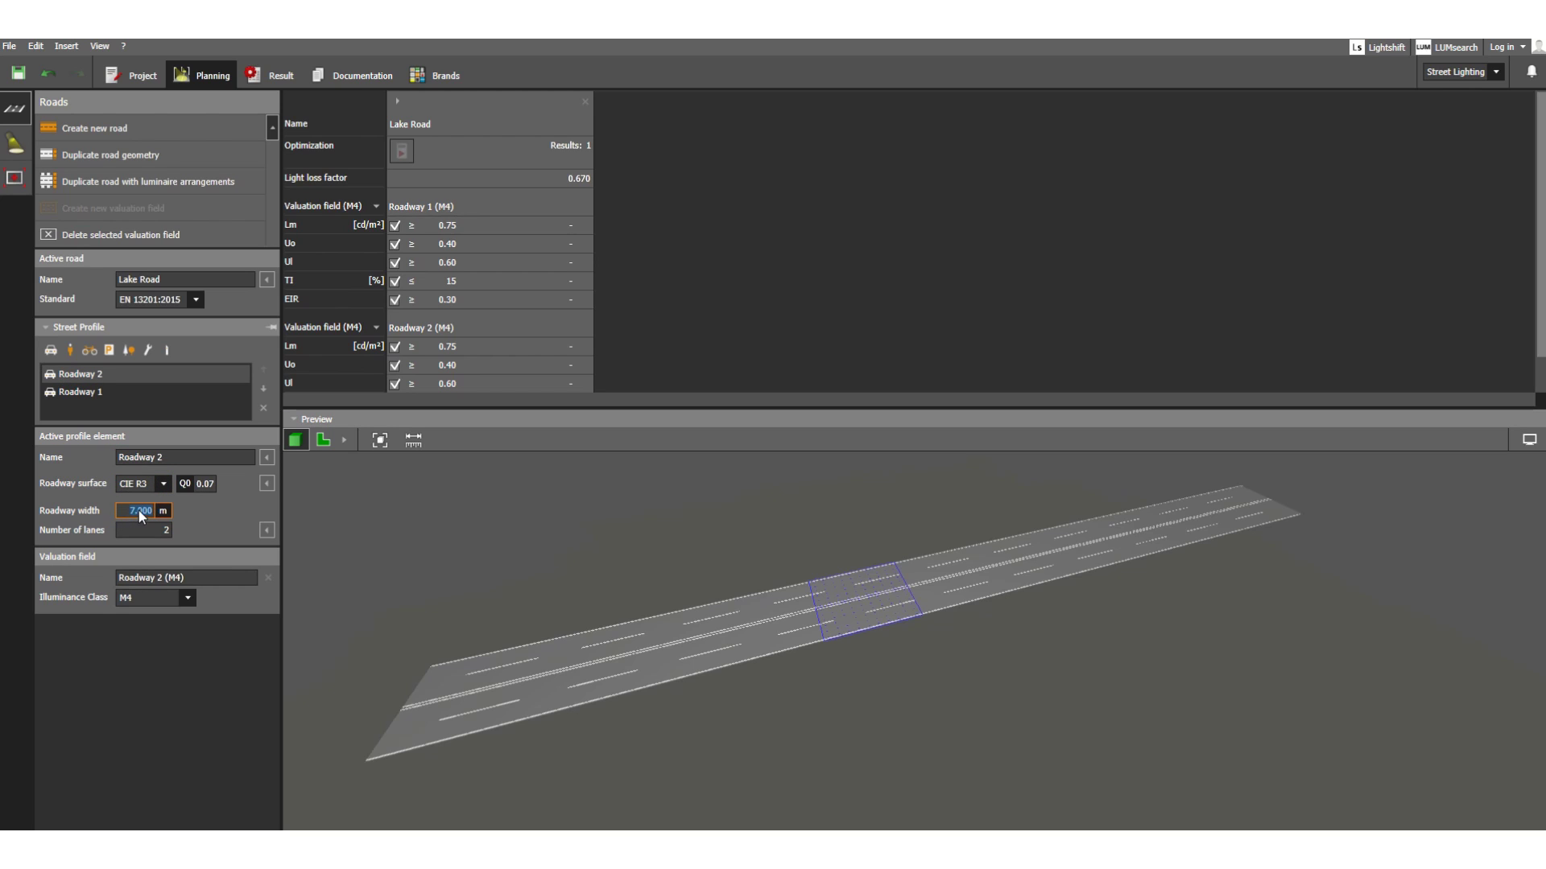
{"action": "left_click", "coordinate": [151, 529]}
Rename Roadway 1 in the street profile to Lake North.
{"action": "left_click", "coordinate": [85, 394]}
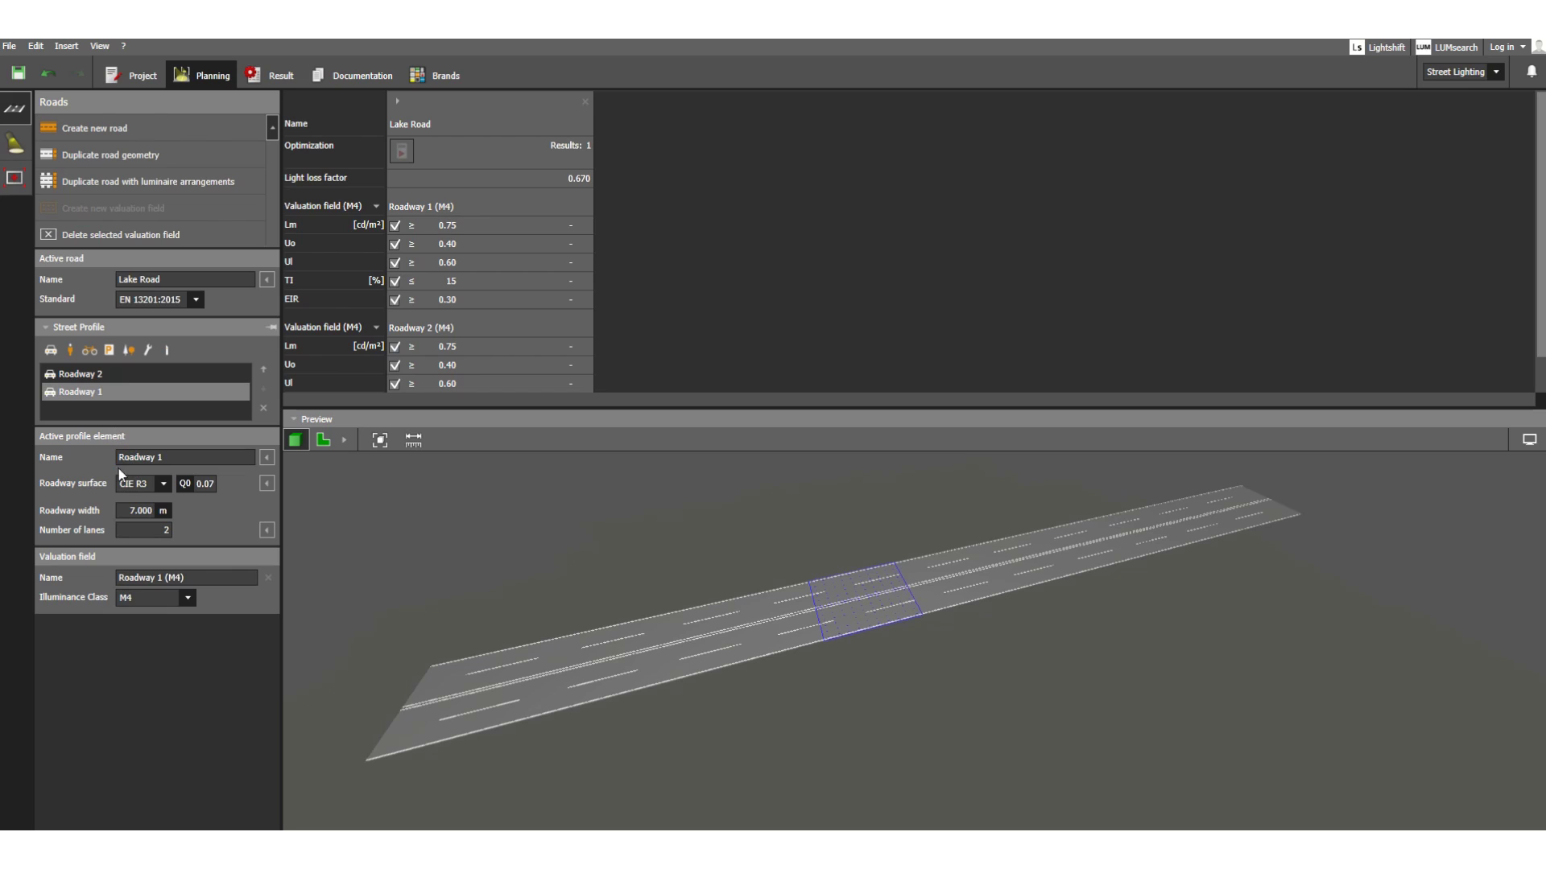
{"action": "left_click", "coordinate": [177, 455]}
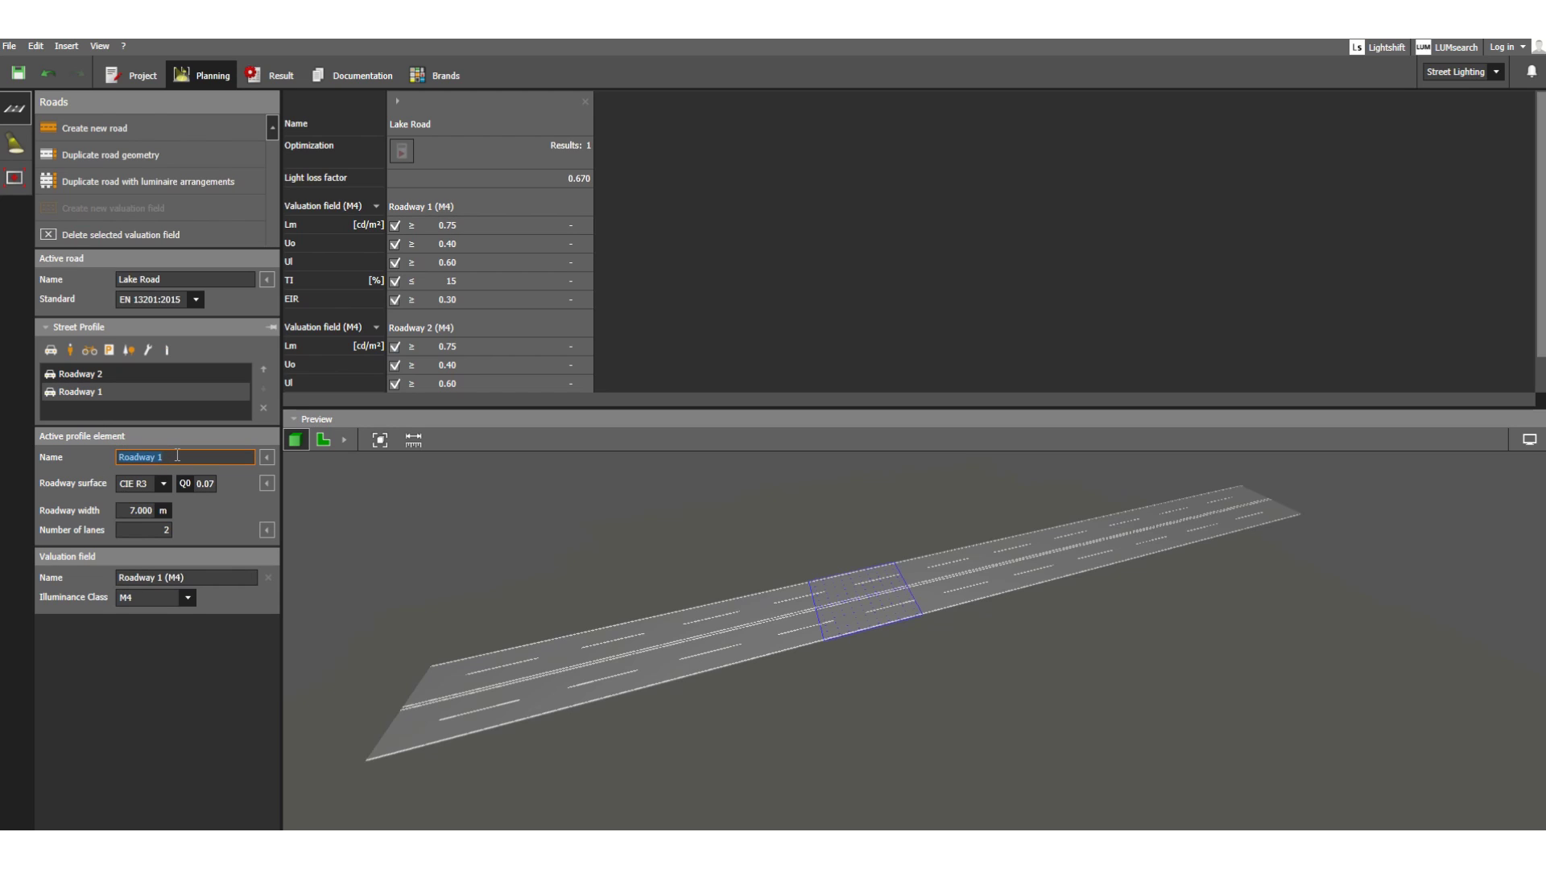
{"action": "type", "text": "Lake North"}
{"action": "key", "text": "Return"}
Rename Roadway 2 in the street profile to Lake South.
{"action": "left_click", "coordinate": [86, 376]}
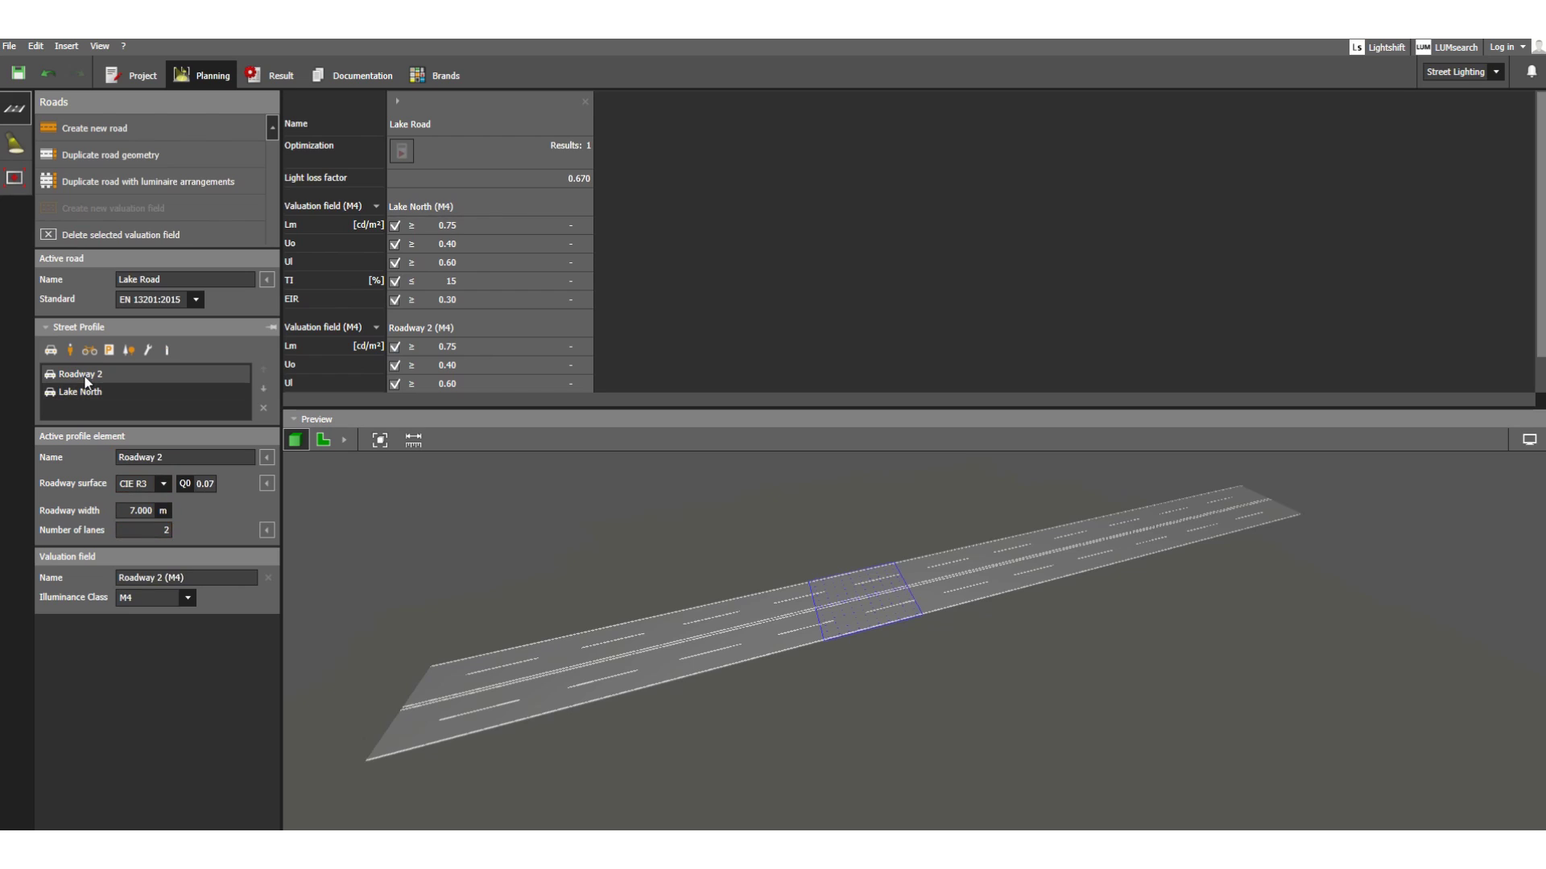
{"action": "left_click", "coordinate": [153, 458]}
{"action": "type", "text": "Lake South"}
{"action": "left_click", "coordinate": [146, 530]}
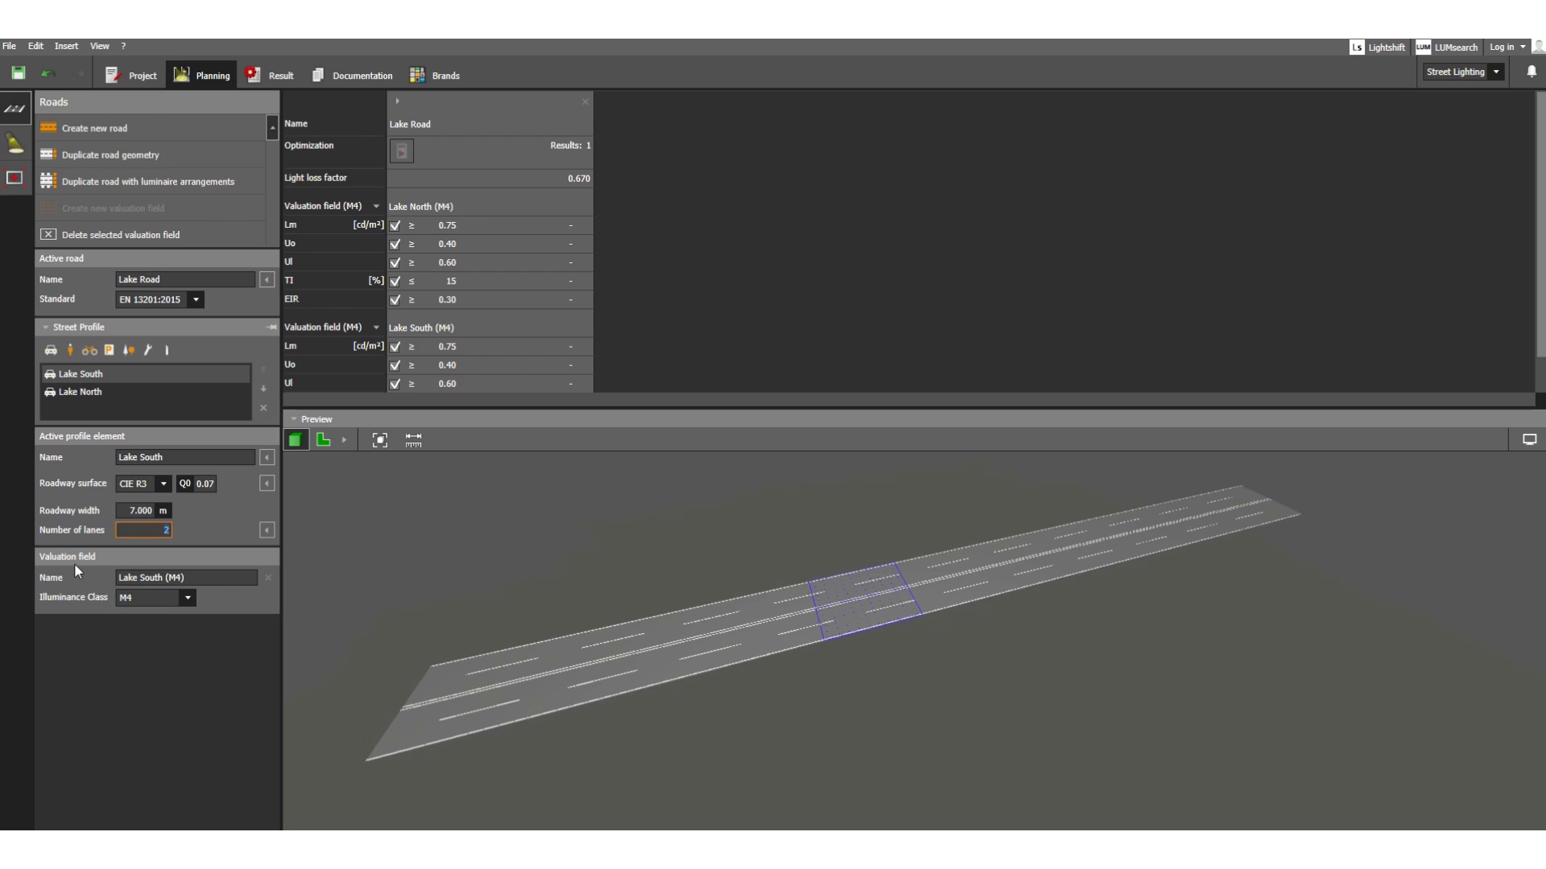
Try illuminance class M5 for the Lake North valuation field and compare the required values of both roadways.
{"action": "left_click", "coordinate": [99, 381]}
{"action": "left_click", "coordinate": [99, 389]}
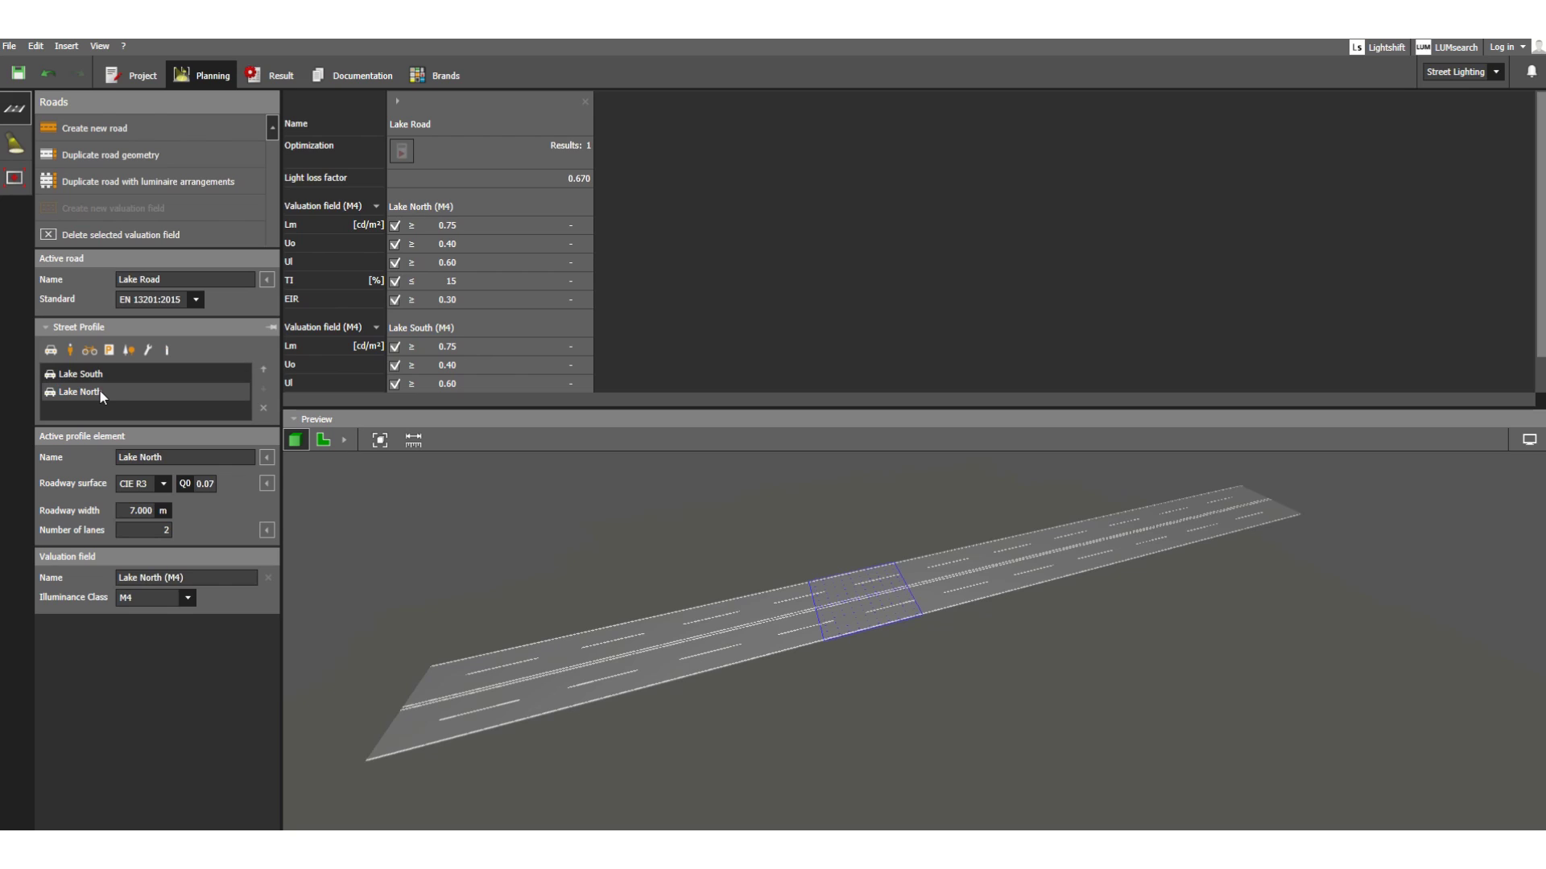
{"action": "left_click", "coordinate": [189, 600]}
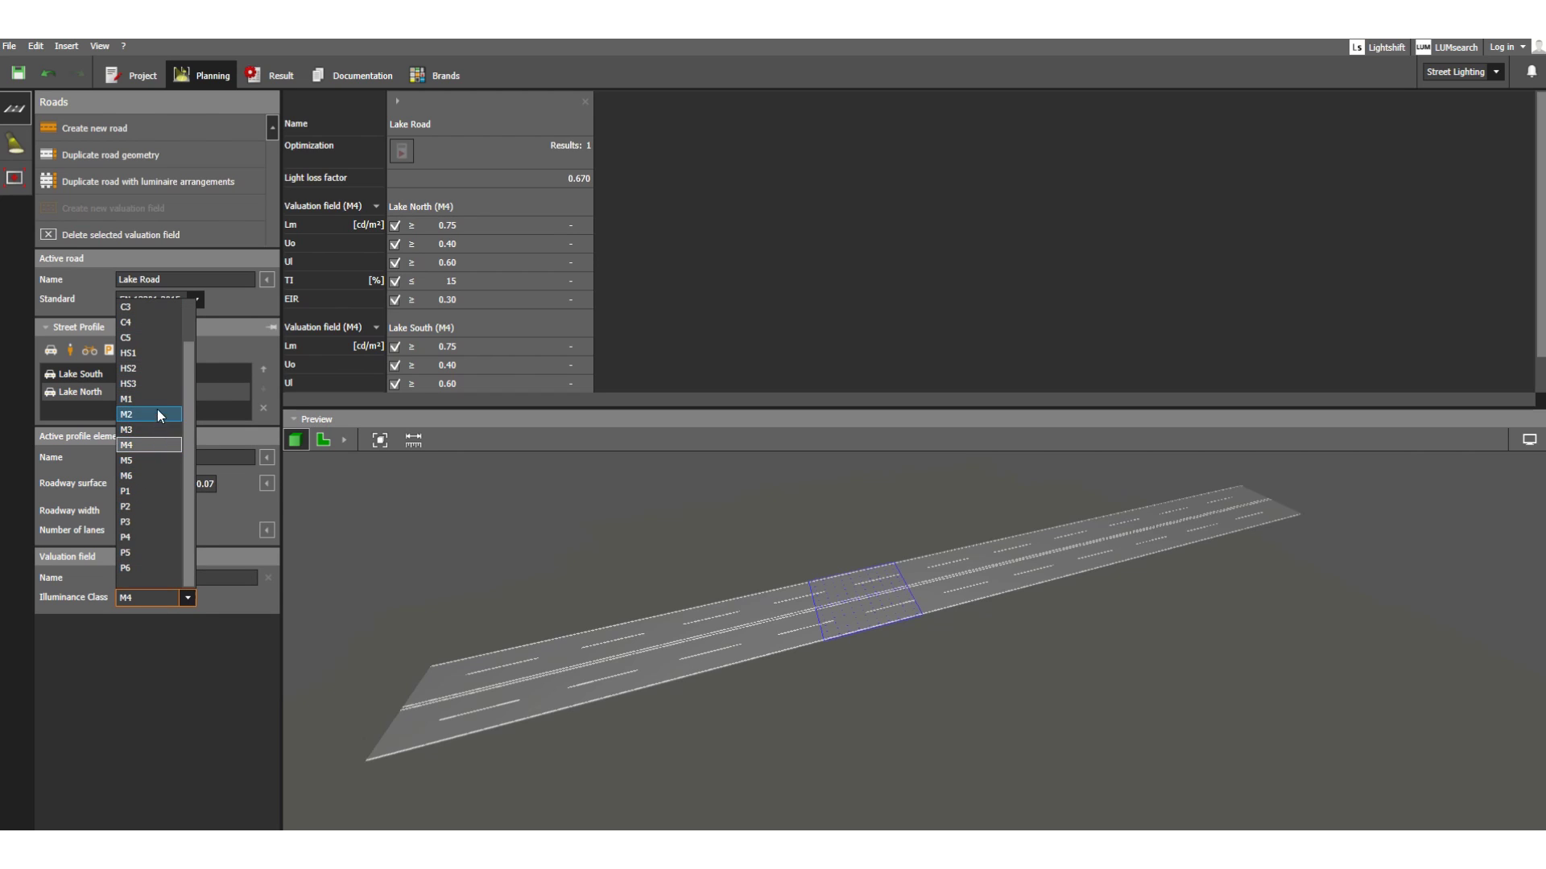
{"action": "left_click", "coordinate": [142, 460]}
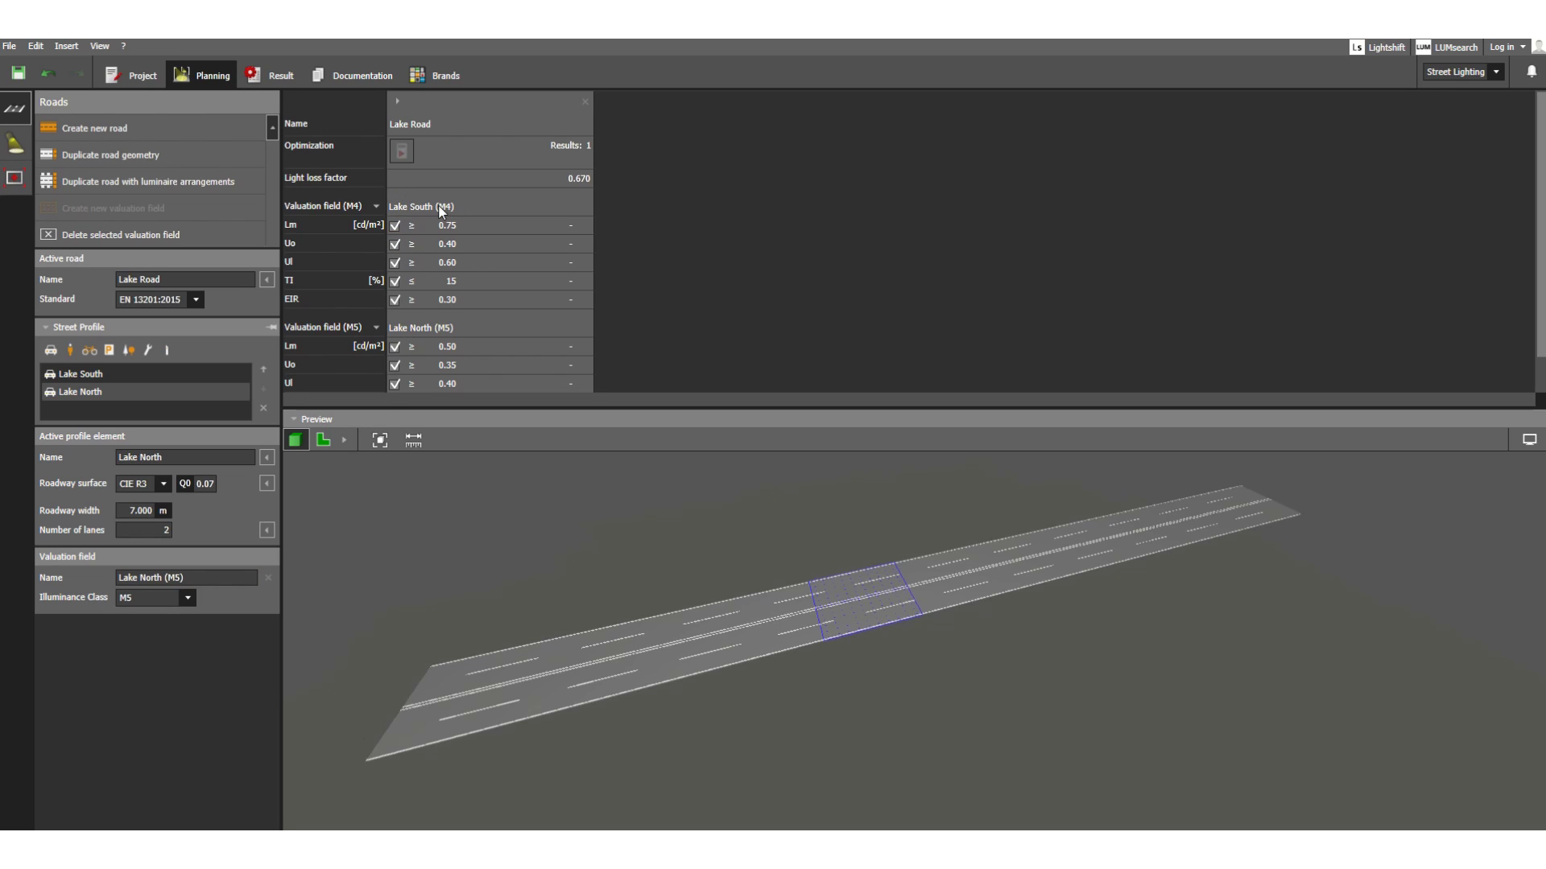
{"action": "scroll", "coordinate": [441, 206], "scroll_direction": "down", "scroll_amount": 1}
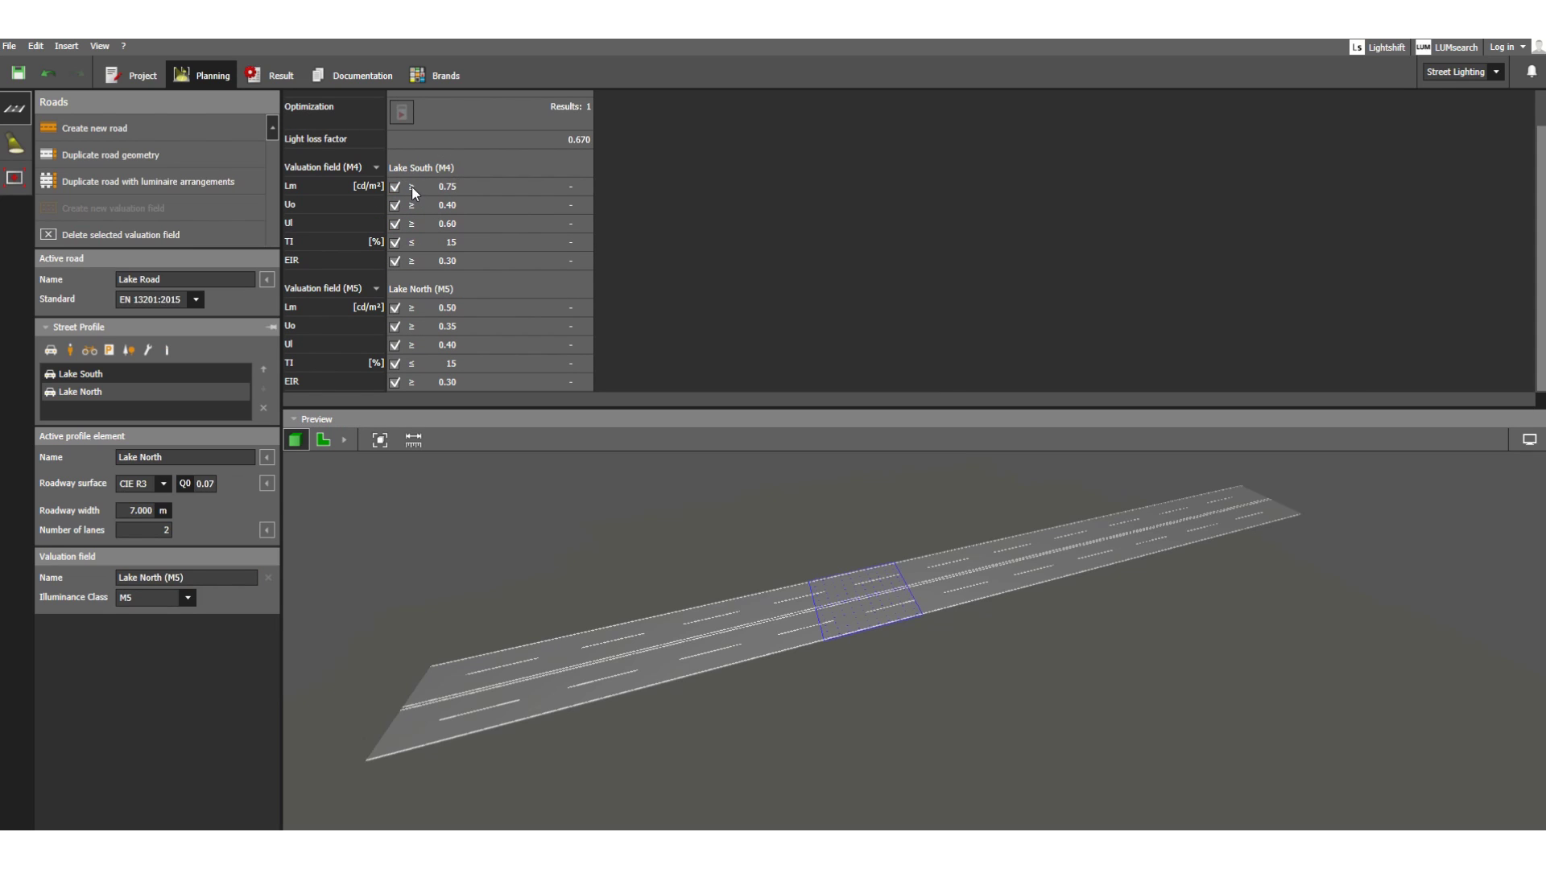
{"action": "scroll", "coordinate": [442, 211], "scroll_direction": "up", "scroll_amount": 1}
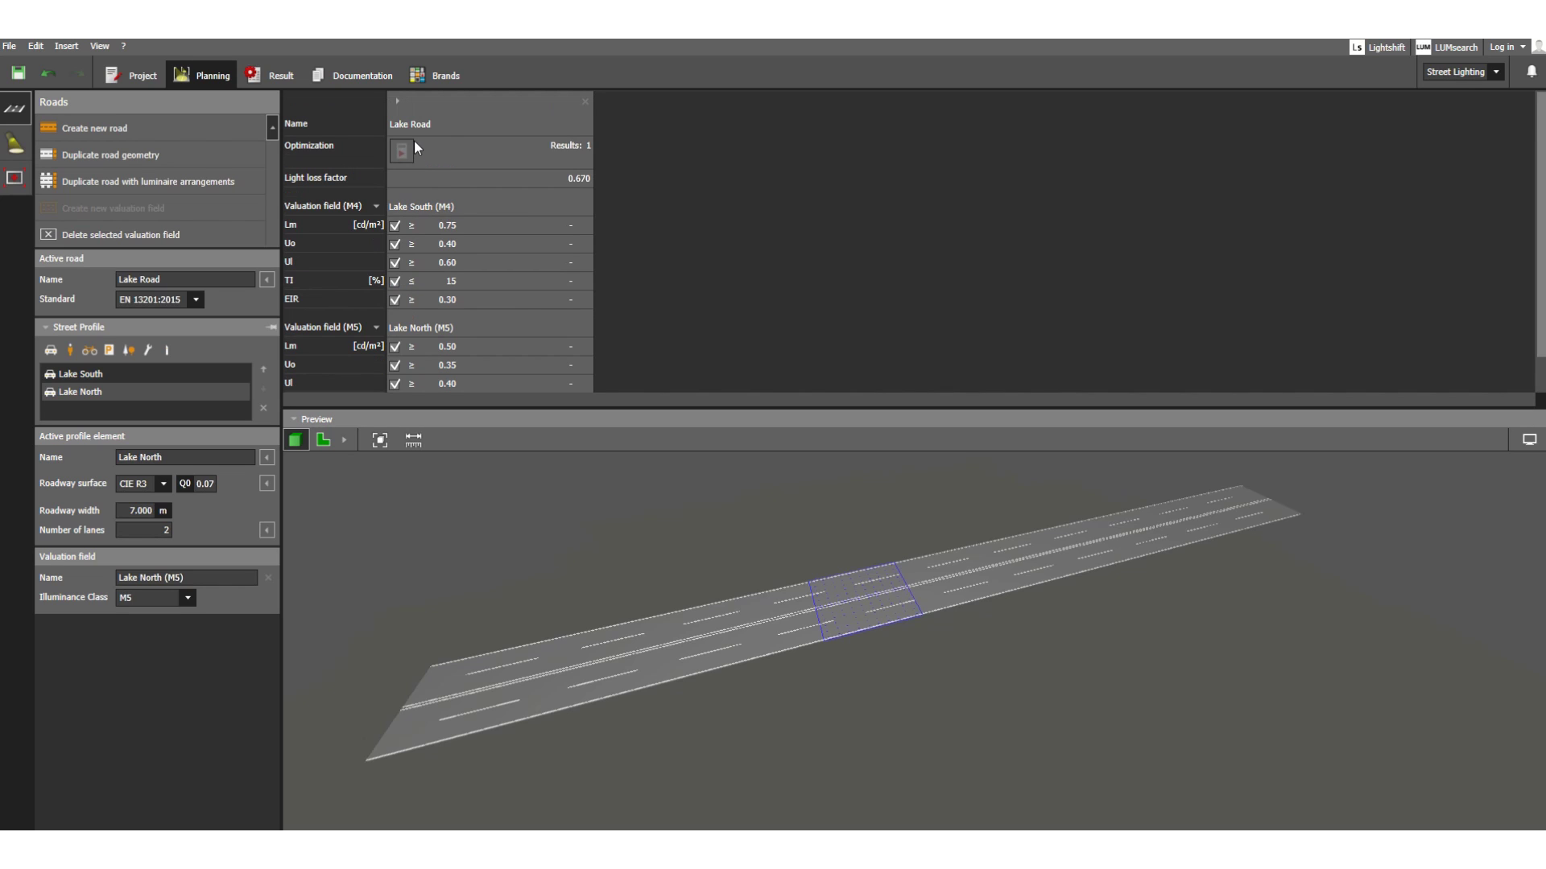
Set the Lake North valuation field back to illuminance class M4 and review its required values.
{"action": "left_click", "coordinate": [188, 598]}
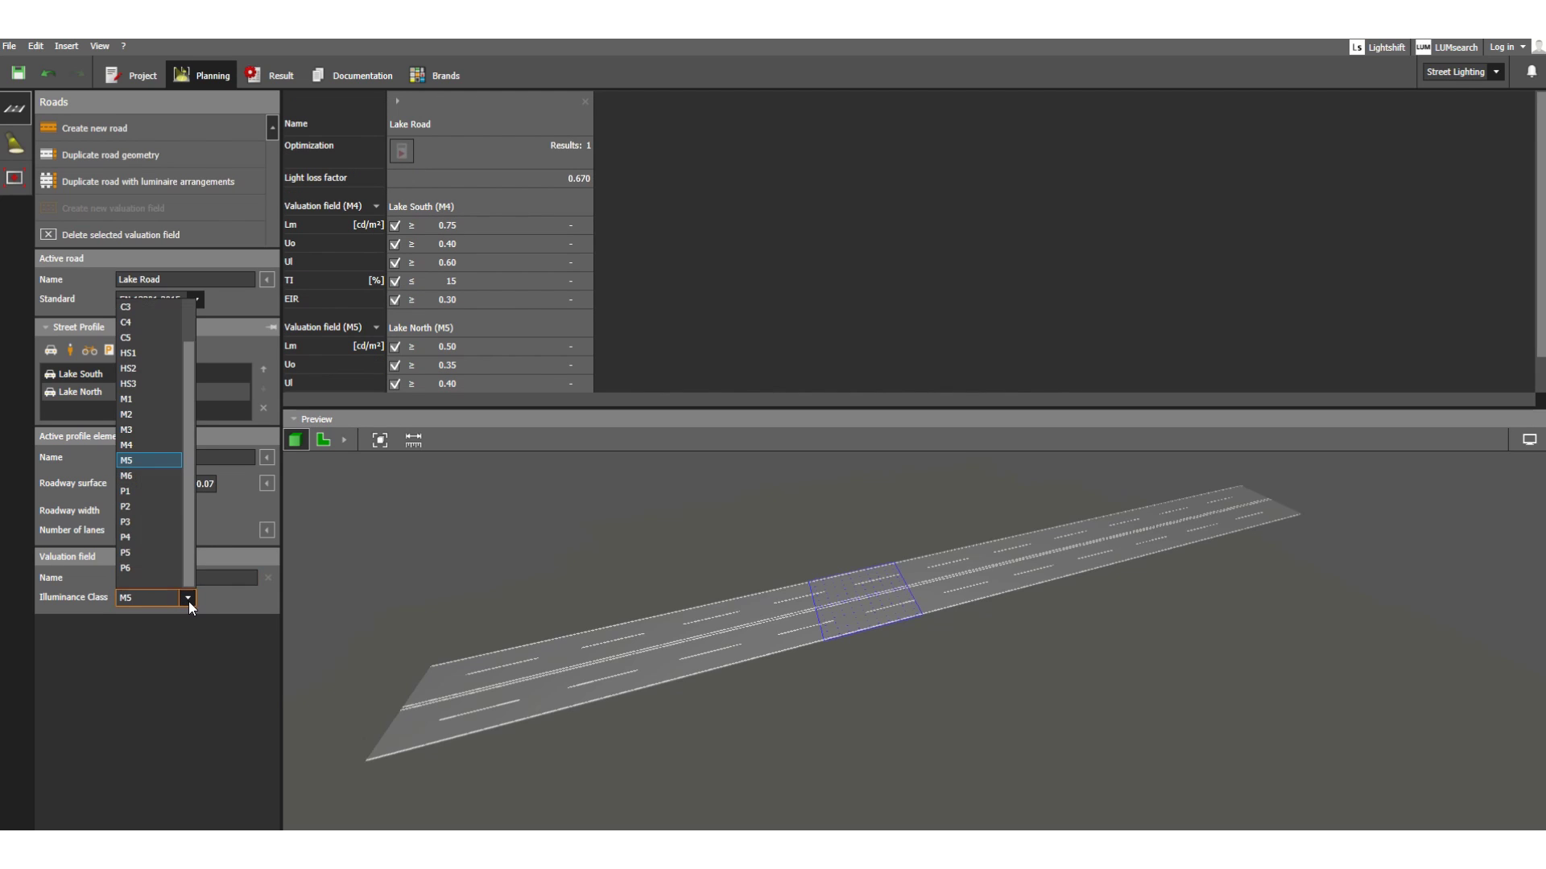
{"action": "left_click", "coordinate": [134, 444]}
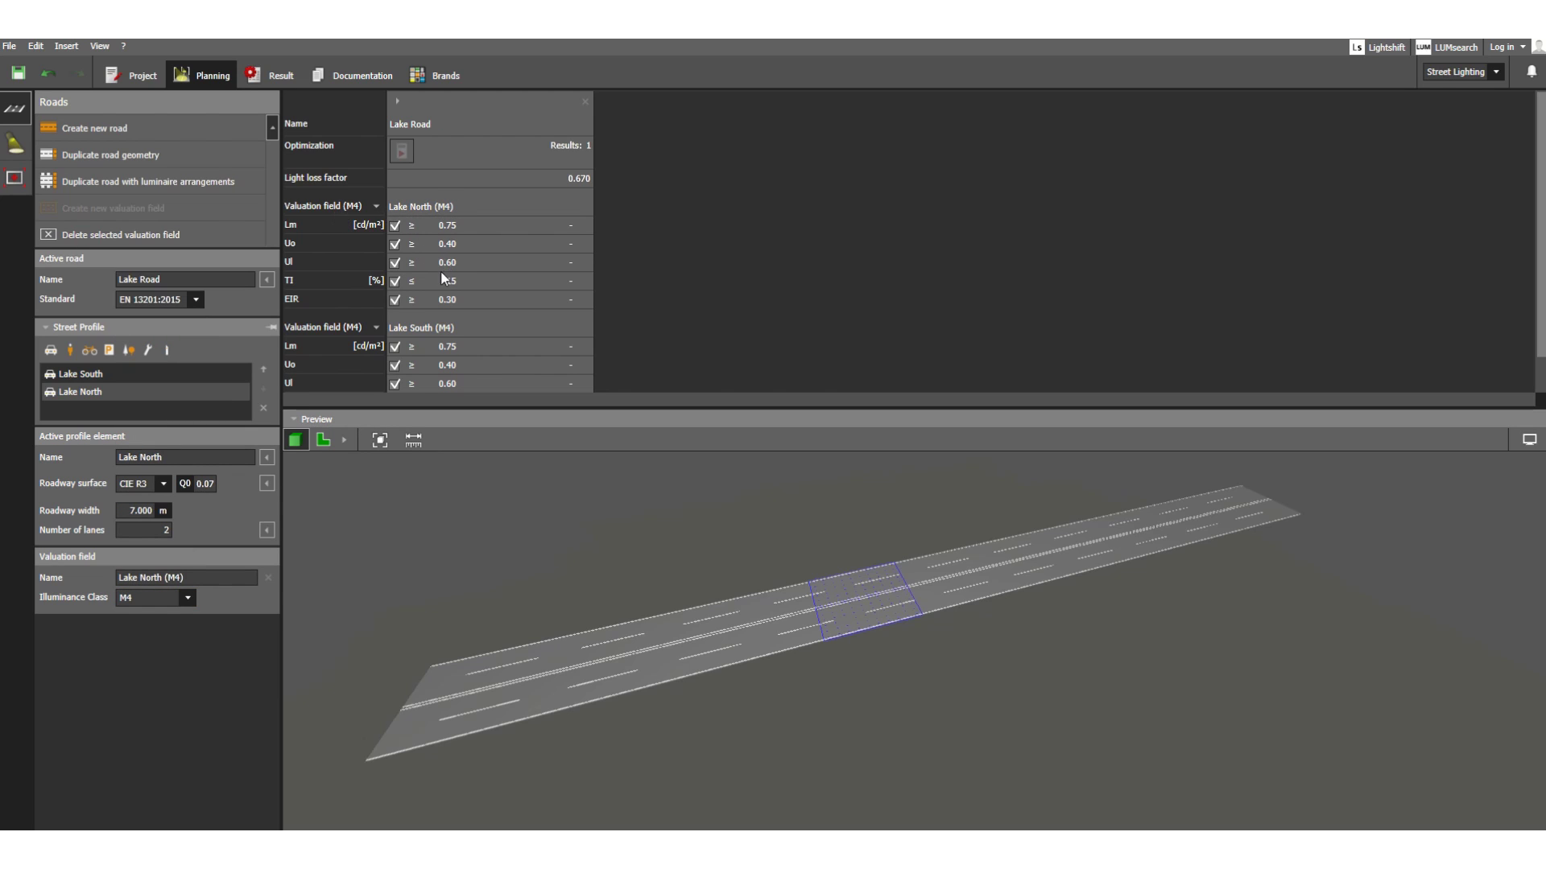
{"action": "scroll", "coordinate": [442, 271], "scroll_direction": "down", "scroll_amount": 1}
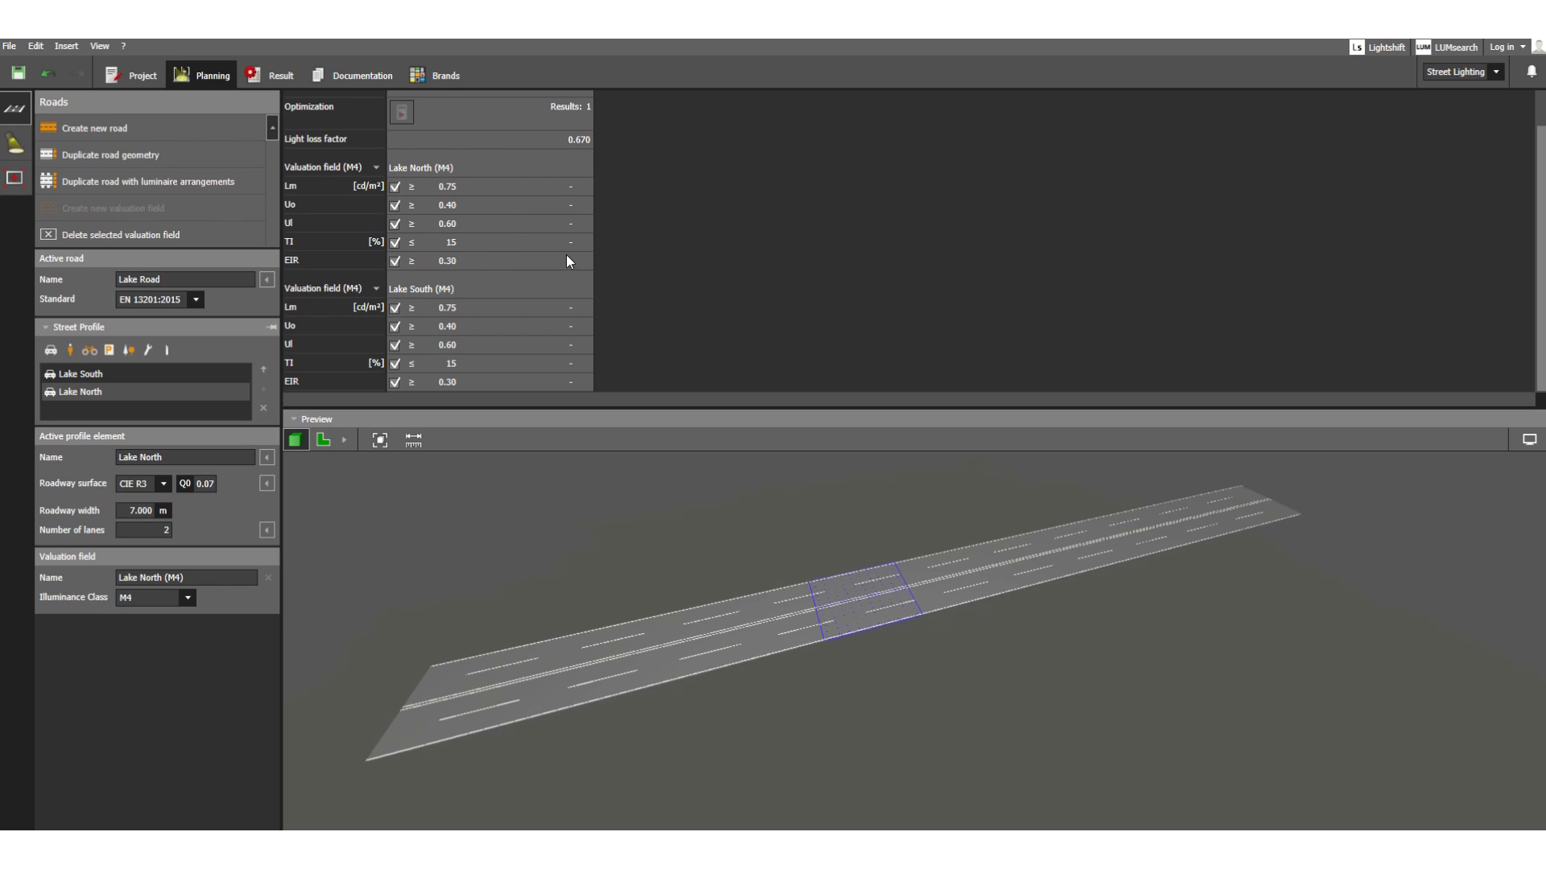
Add a median to the street profile and move it between the Lake South and Lake North roadways.
{"action": "left_click", "coordinate": [86, 376]}
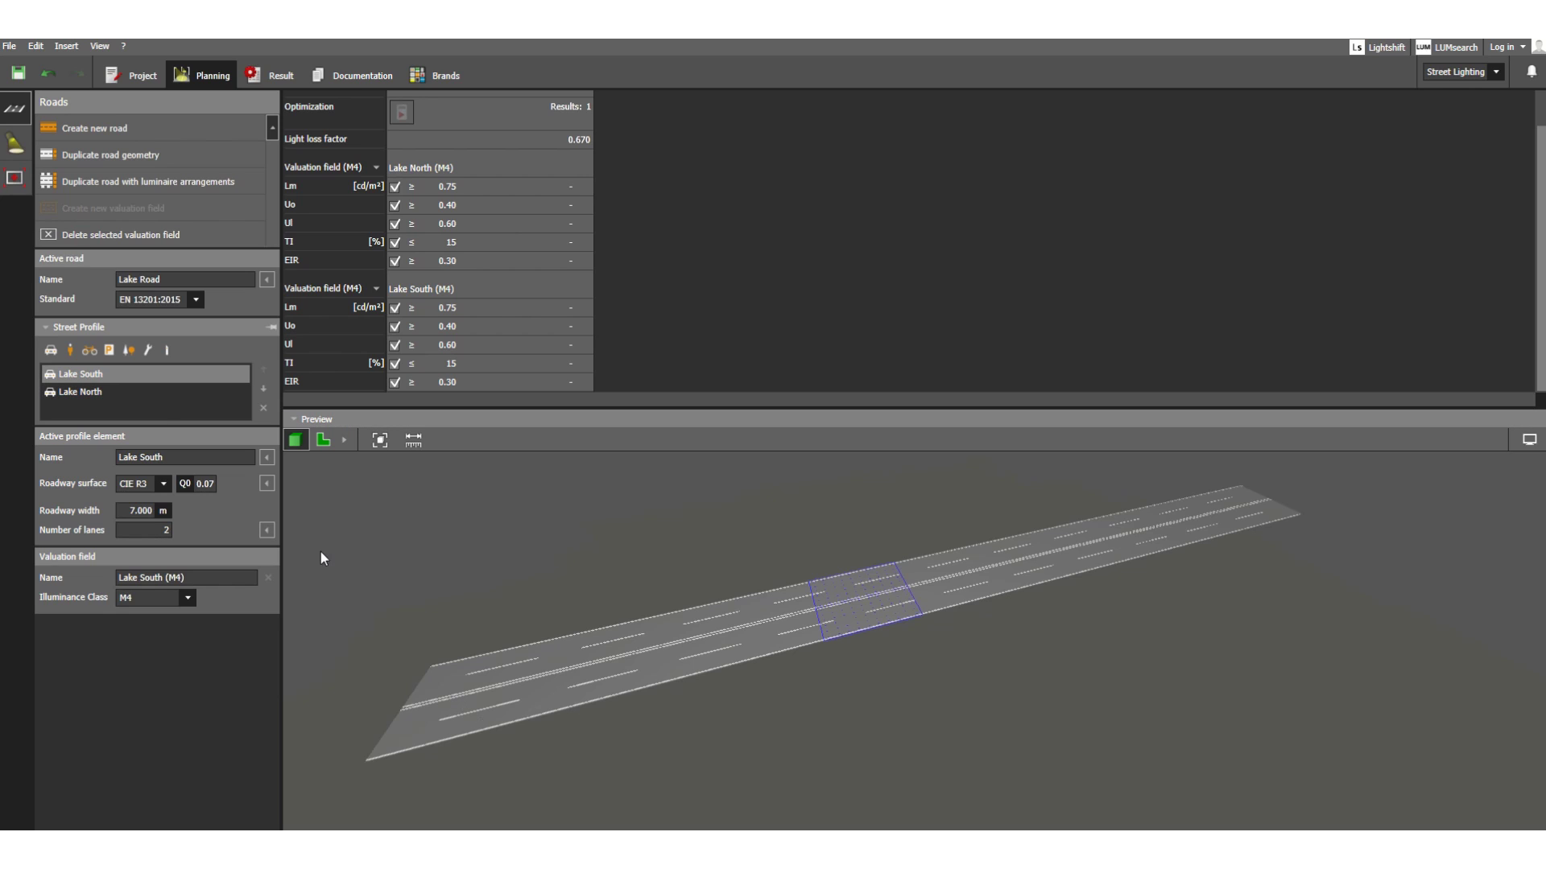
{"action": "left_click", "coordinate": [94, 380]}
{"action": "left_click", "coordinate": [168, 351]}
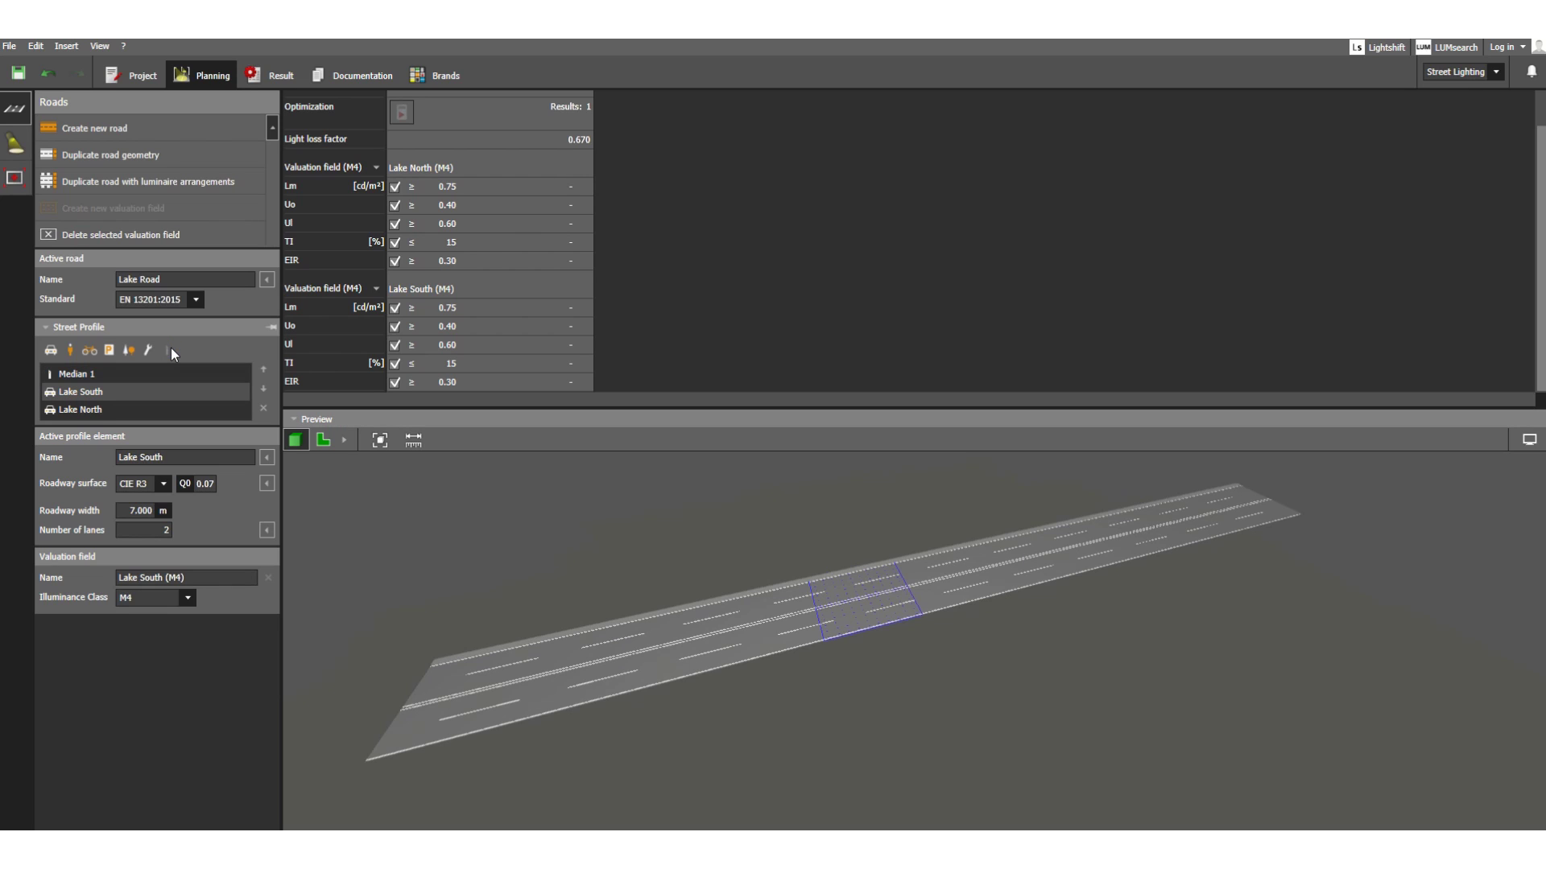
{"action": "left_click", "coordinate": [80, 375]}
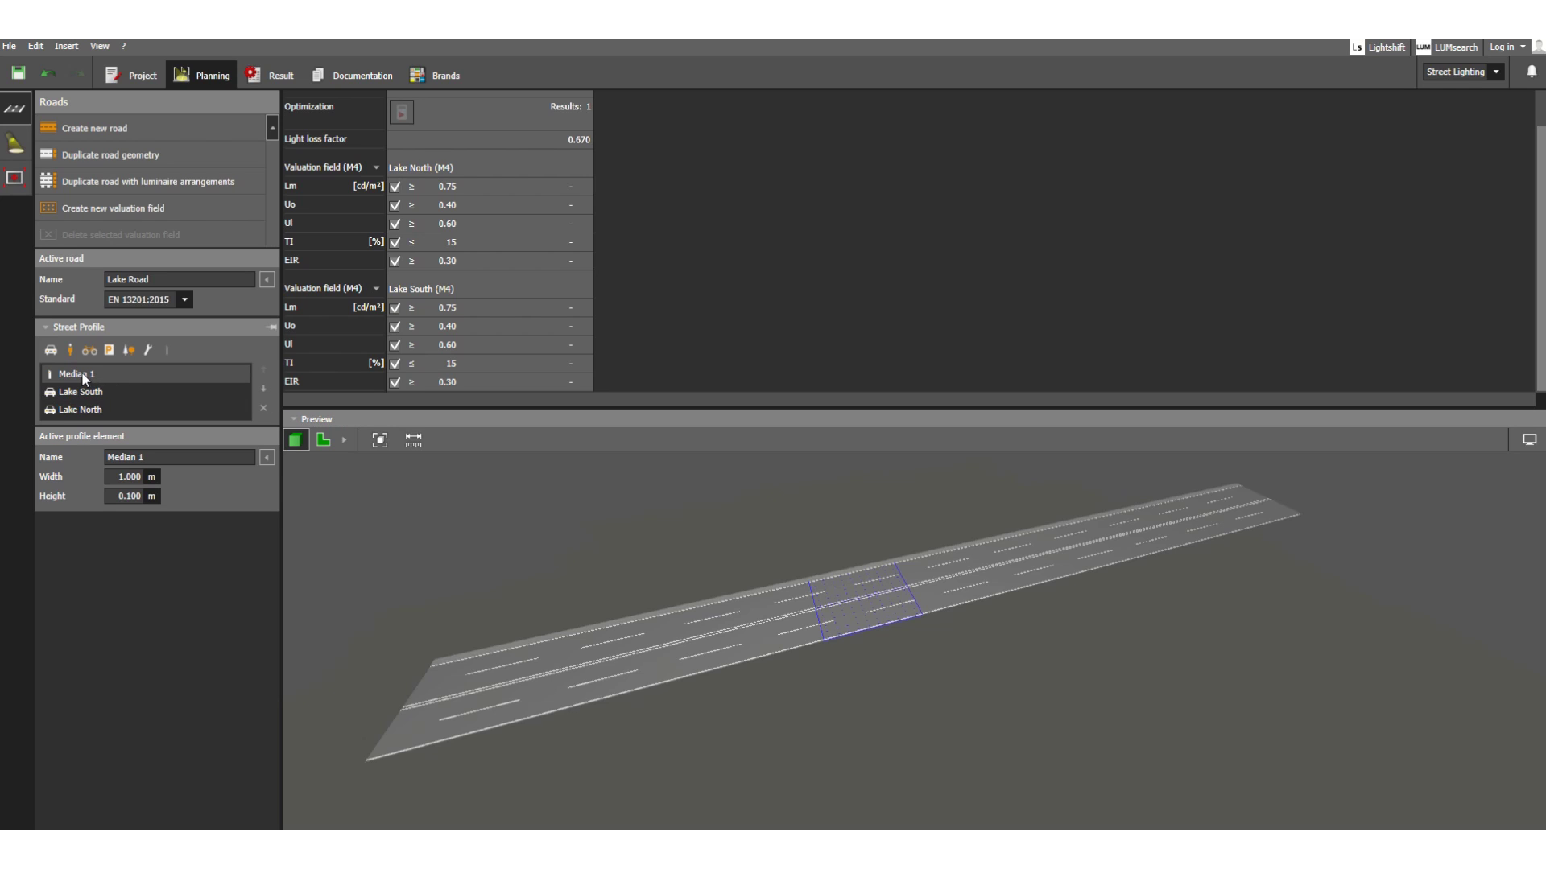
{"action": "left_click", "coordinate": [224, 373]}
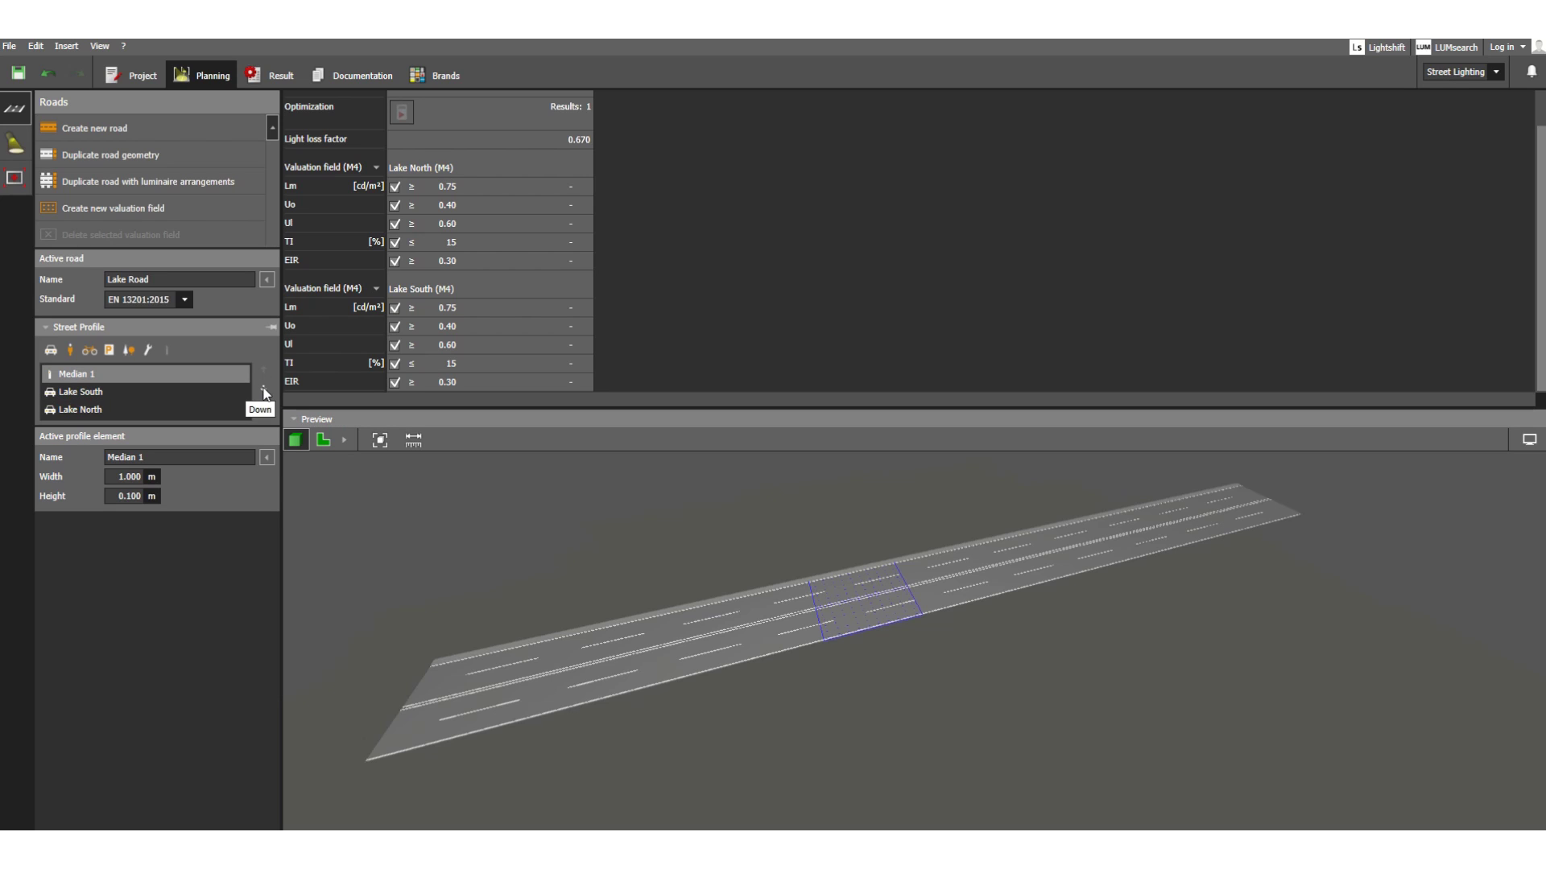
{"action": "left_click", "coordinate": [264, 392]}
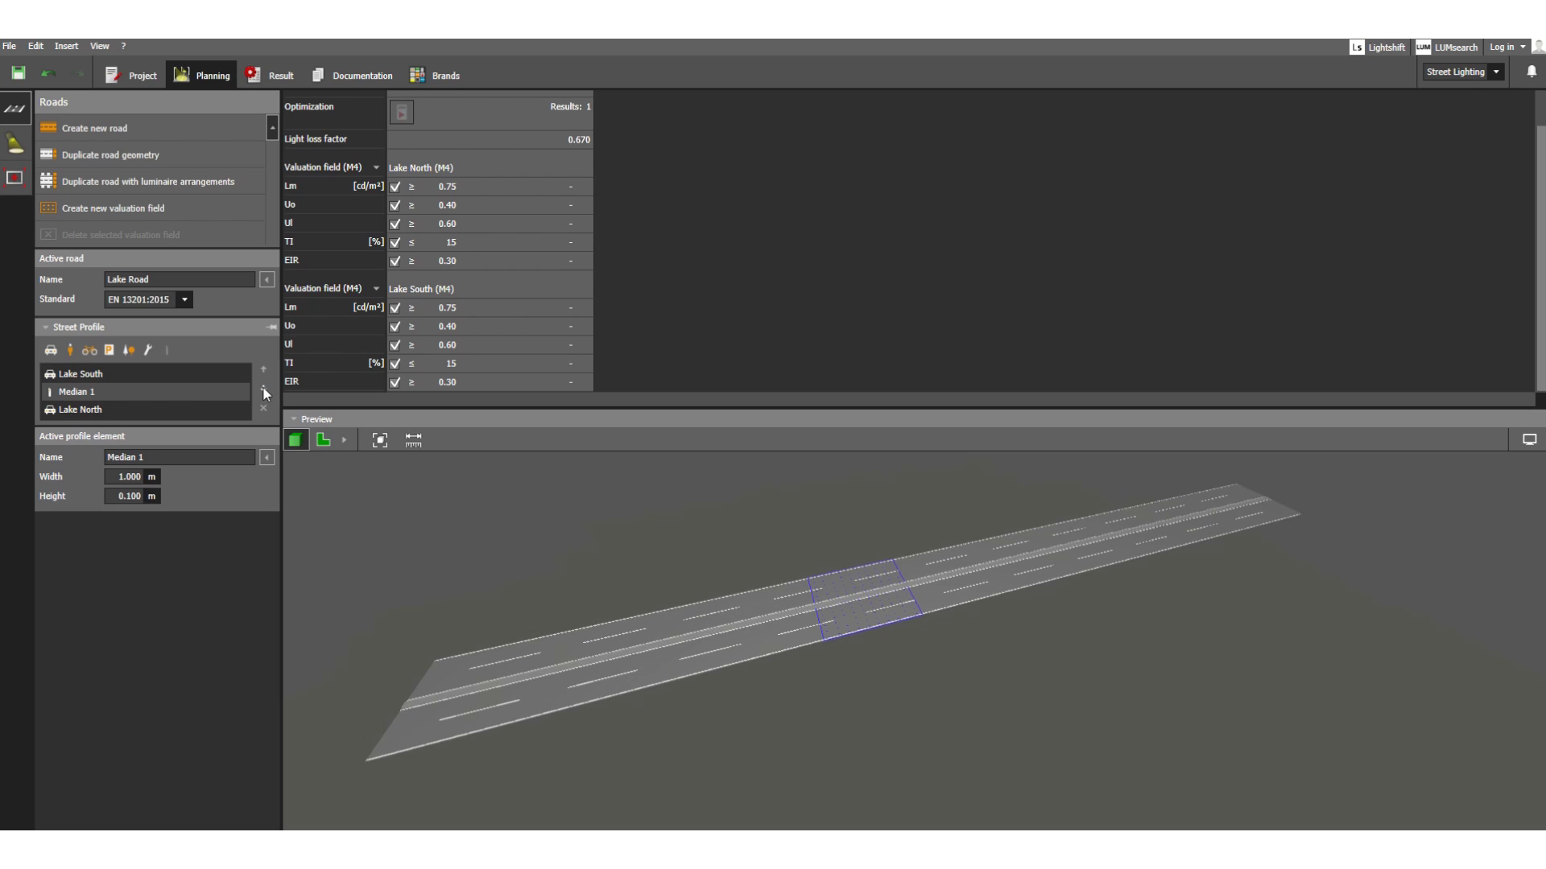
Inspect Median 1 in the 3D preview and check its width setting, declining to save the project when asked.
{"action": "left_click", "coordinate": [88, 393]}
{"action": "left_click_drag", "start_coordinate": [447, 703], "coordinate": [497, 665]}
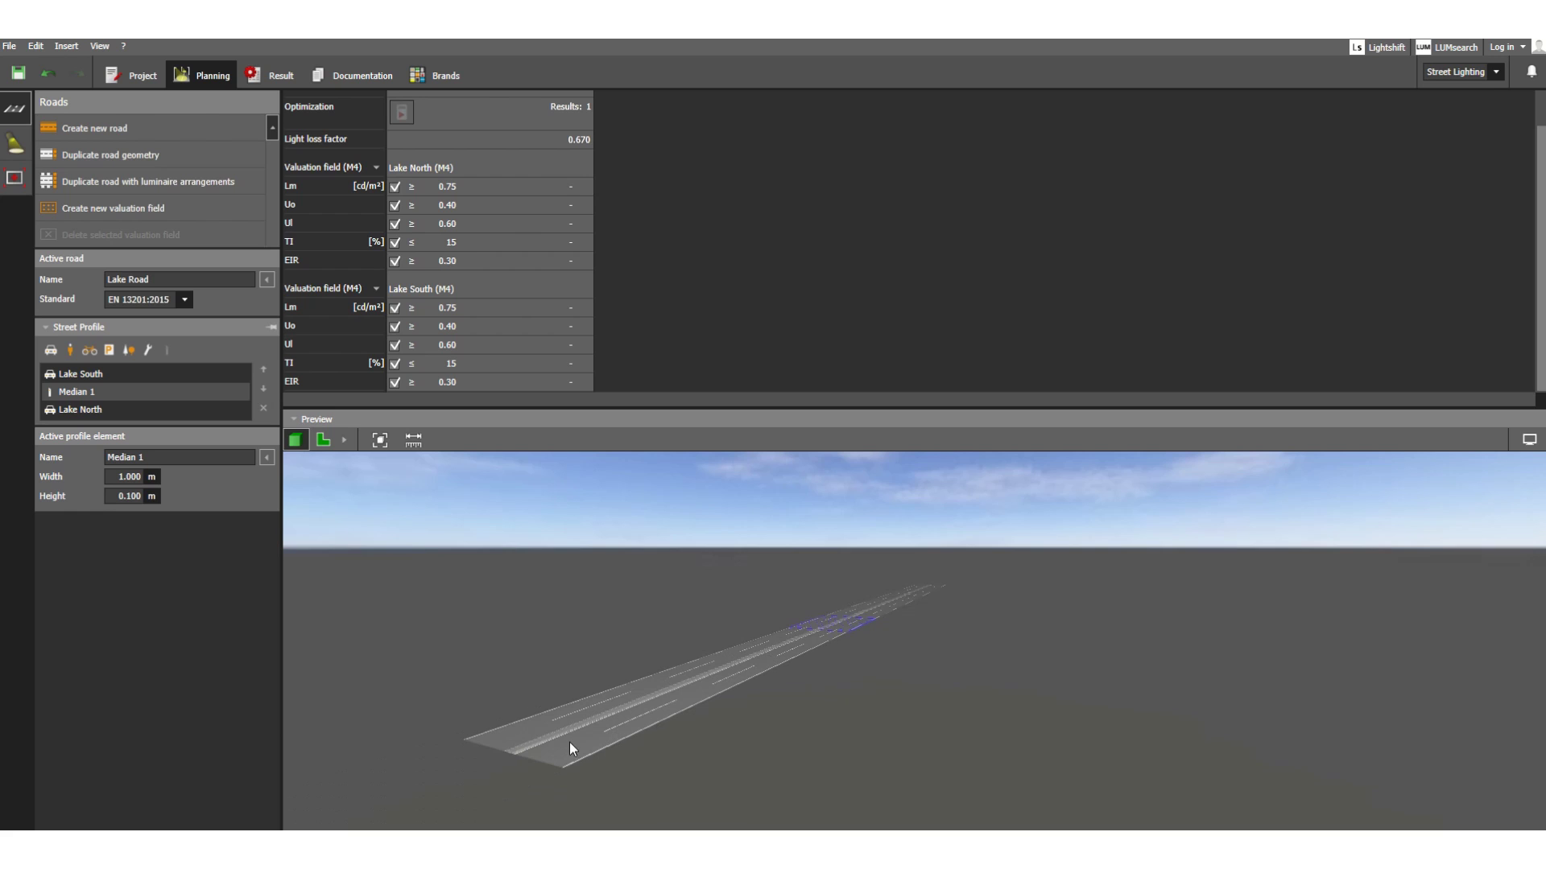
{"action": "left_click_drag", "start_coordinate": [522, 757], "coordinate": [599, 775]}
{"action": "scroll", "coordinate": [920, 571], "scroll_direction": "up", "scroll_amount": 5}
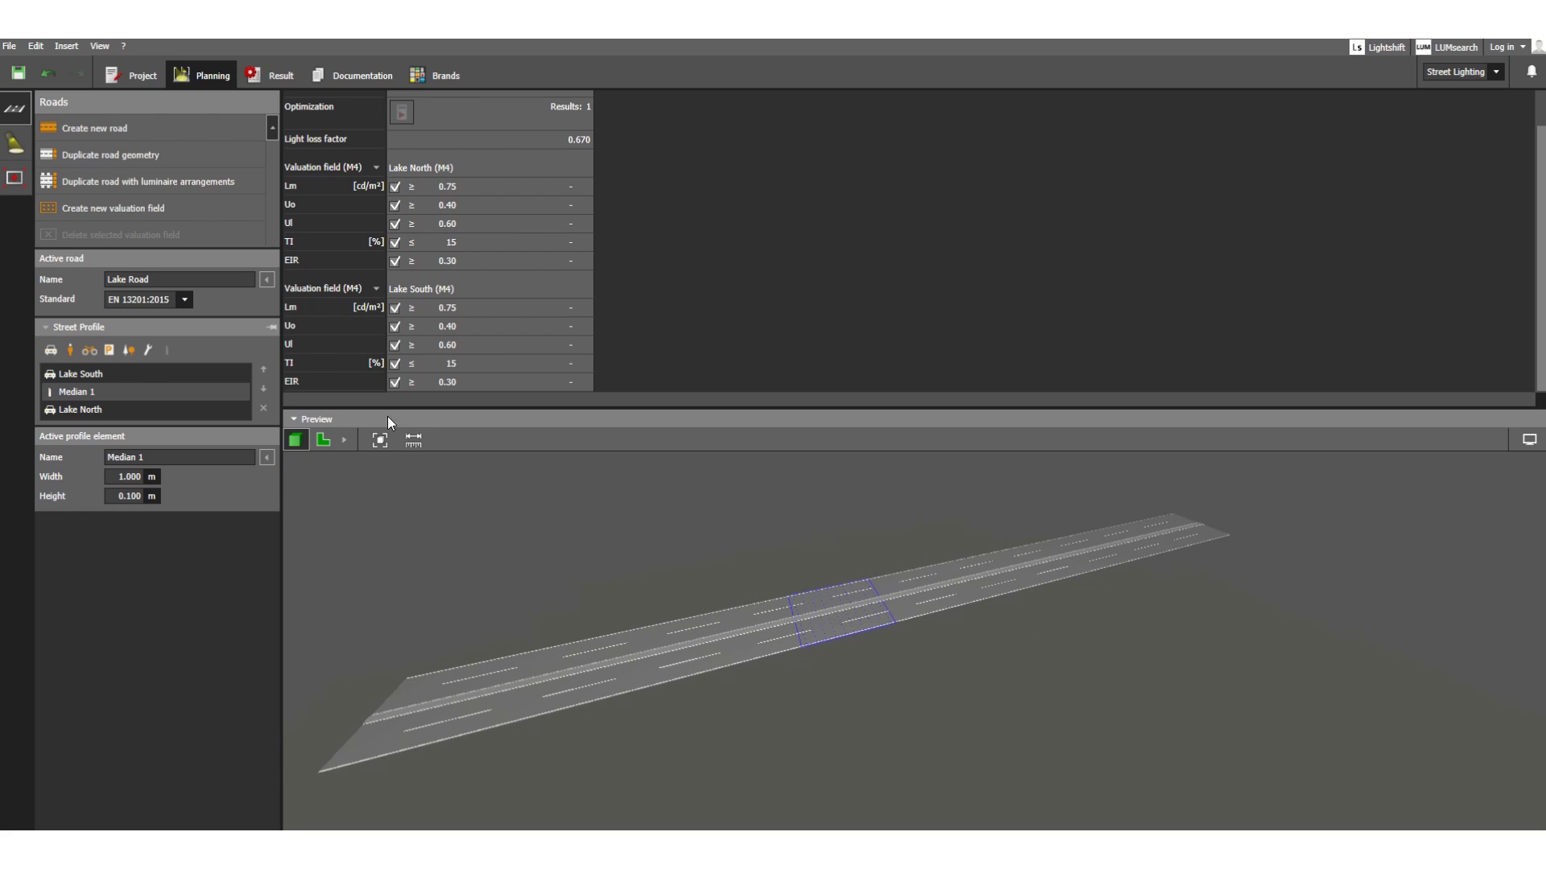
{"action": "left_click", "coordinate": [71, 393]}
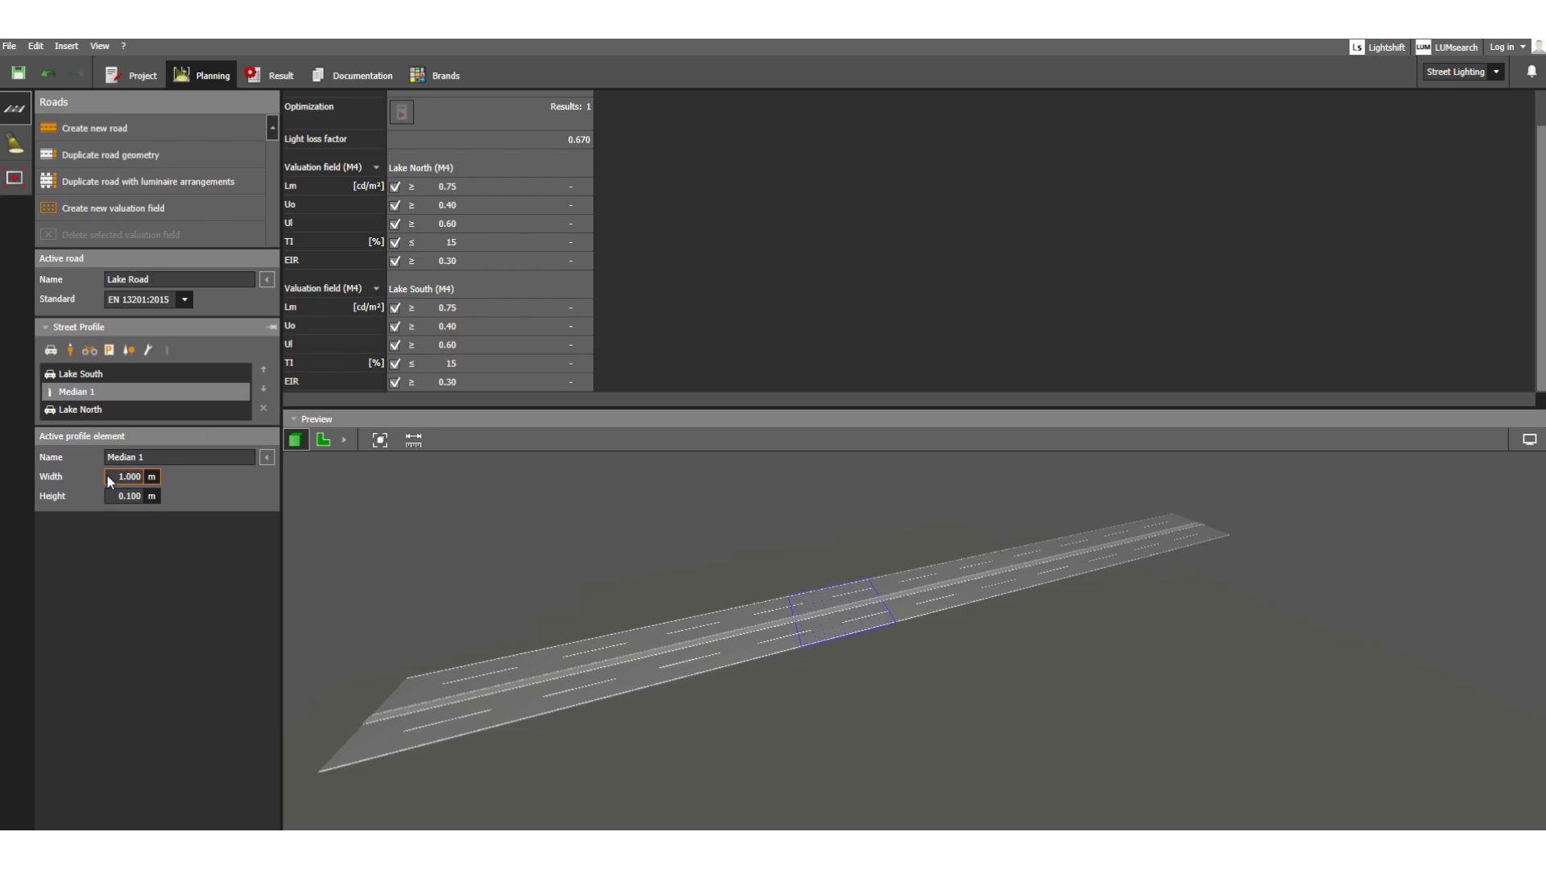
{"action": "left_click", "coordinate": [140, 476]}
{"action": "double_click", "coordinate": [126, 477]}
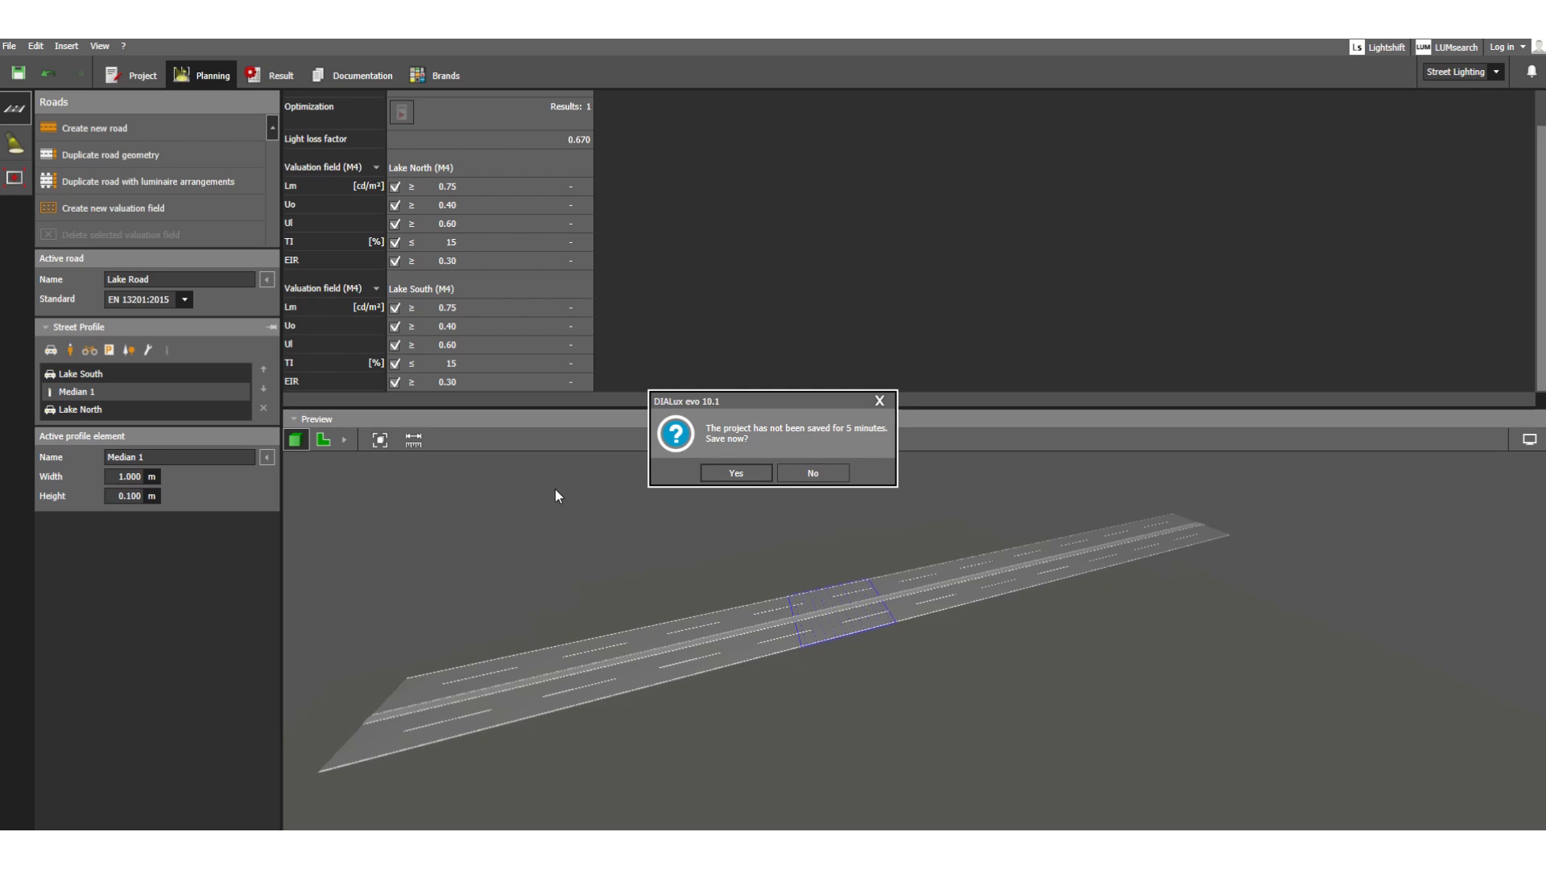
{"action": "left_click", "coordinate": [813, 473]}
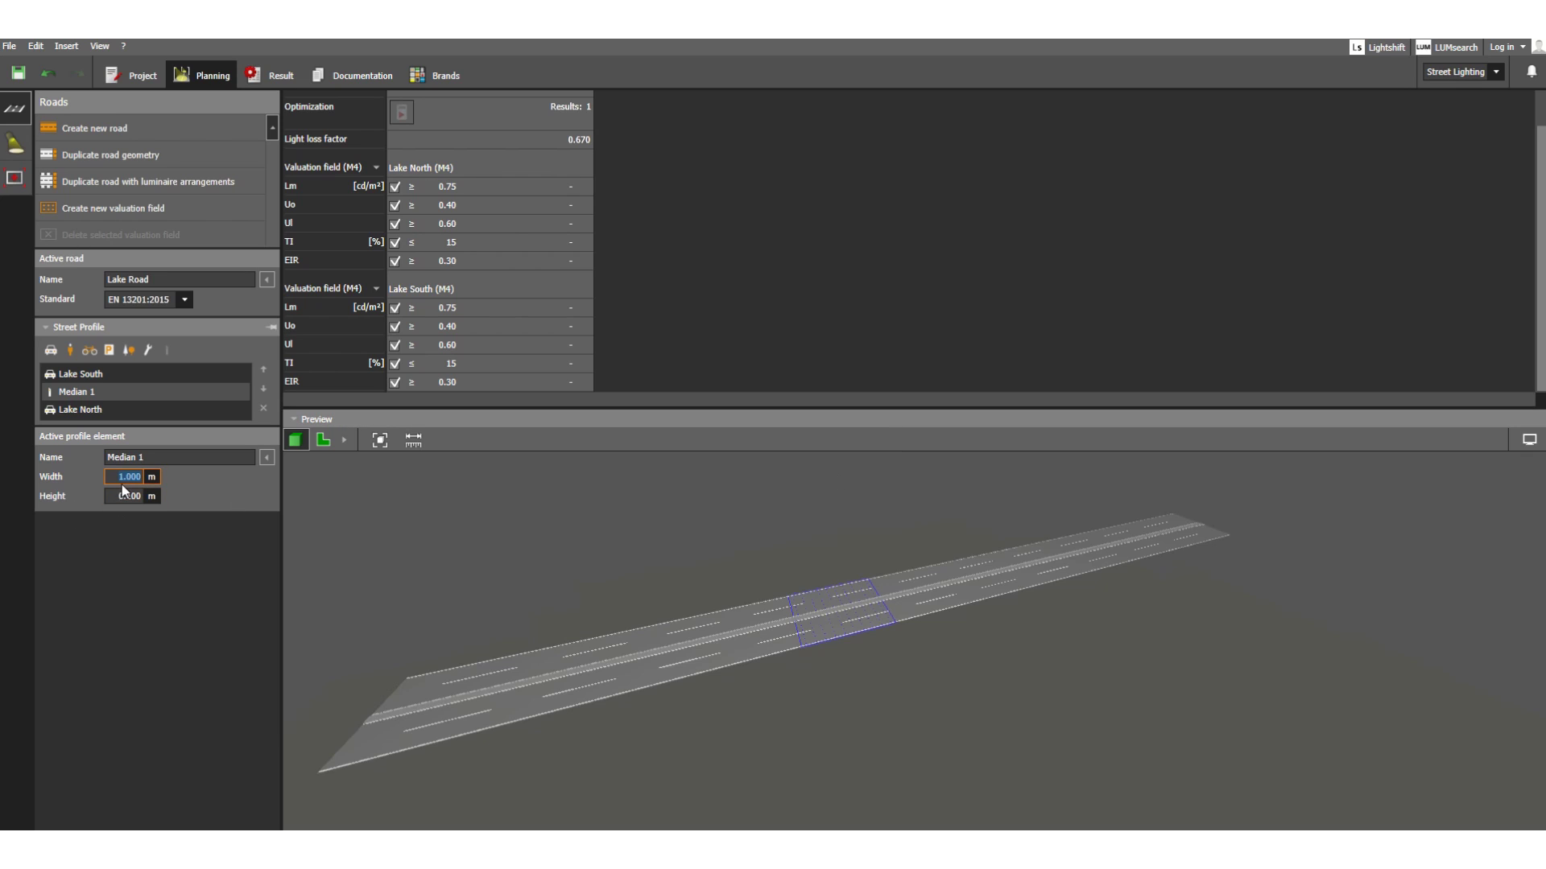
{"action": "key", "text": "Tab"}
{"action": "left_click", "coordinate": [122, 476]}
Add two sidewalks to the street profile and move Sidewalk 1 to the outer side of Lake North.
{"action": "left_click", "coordinate": [69, 352]}
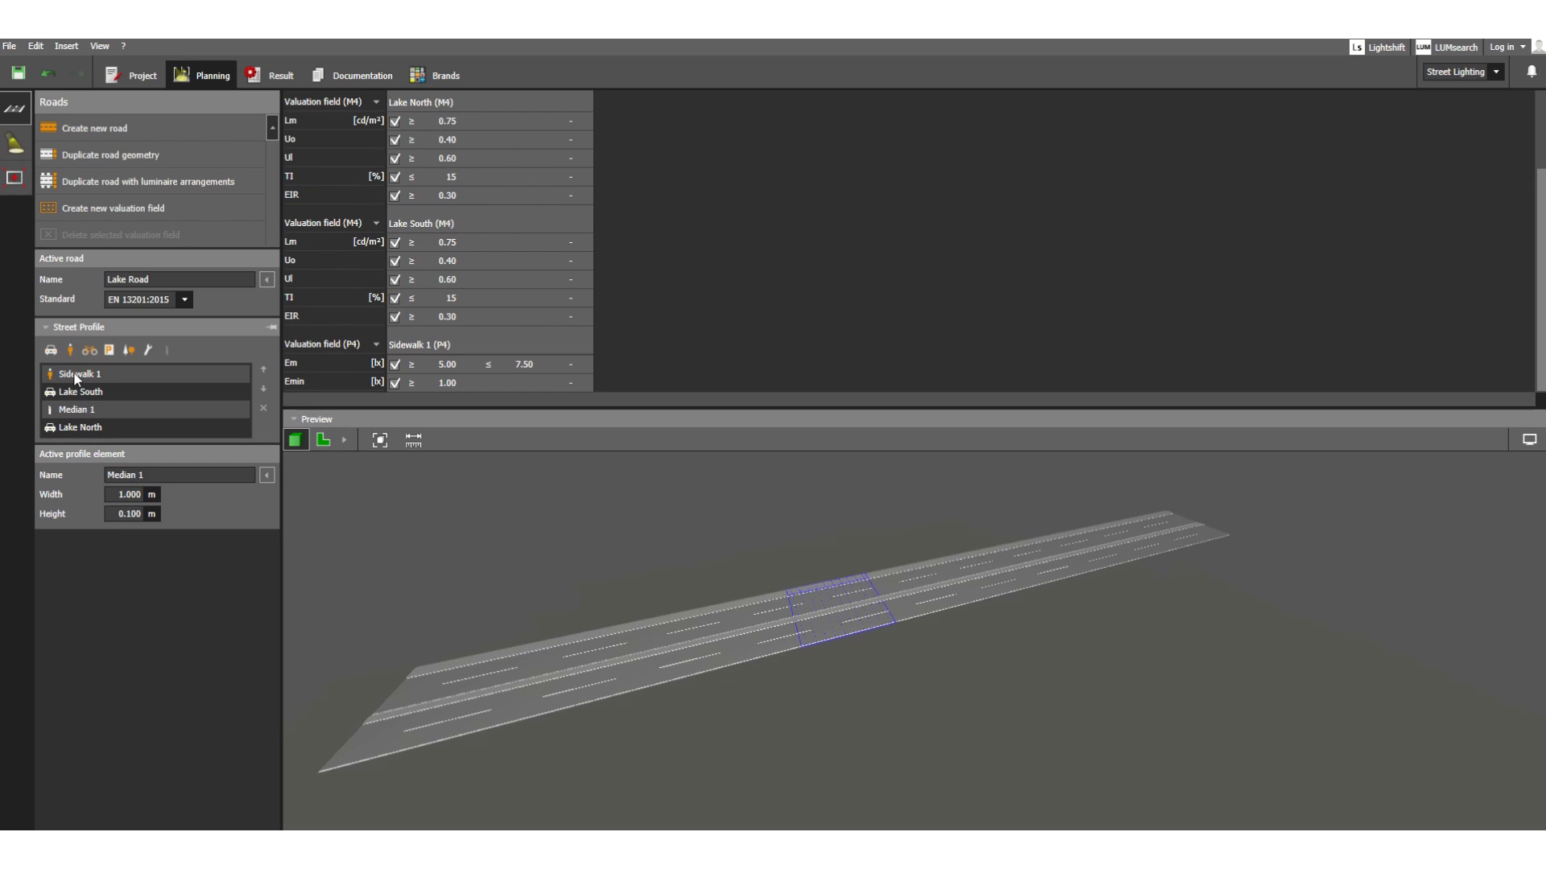
{"action": "left_click", "coordinate": [76, 375]}
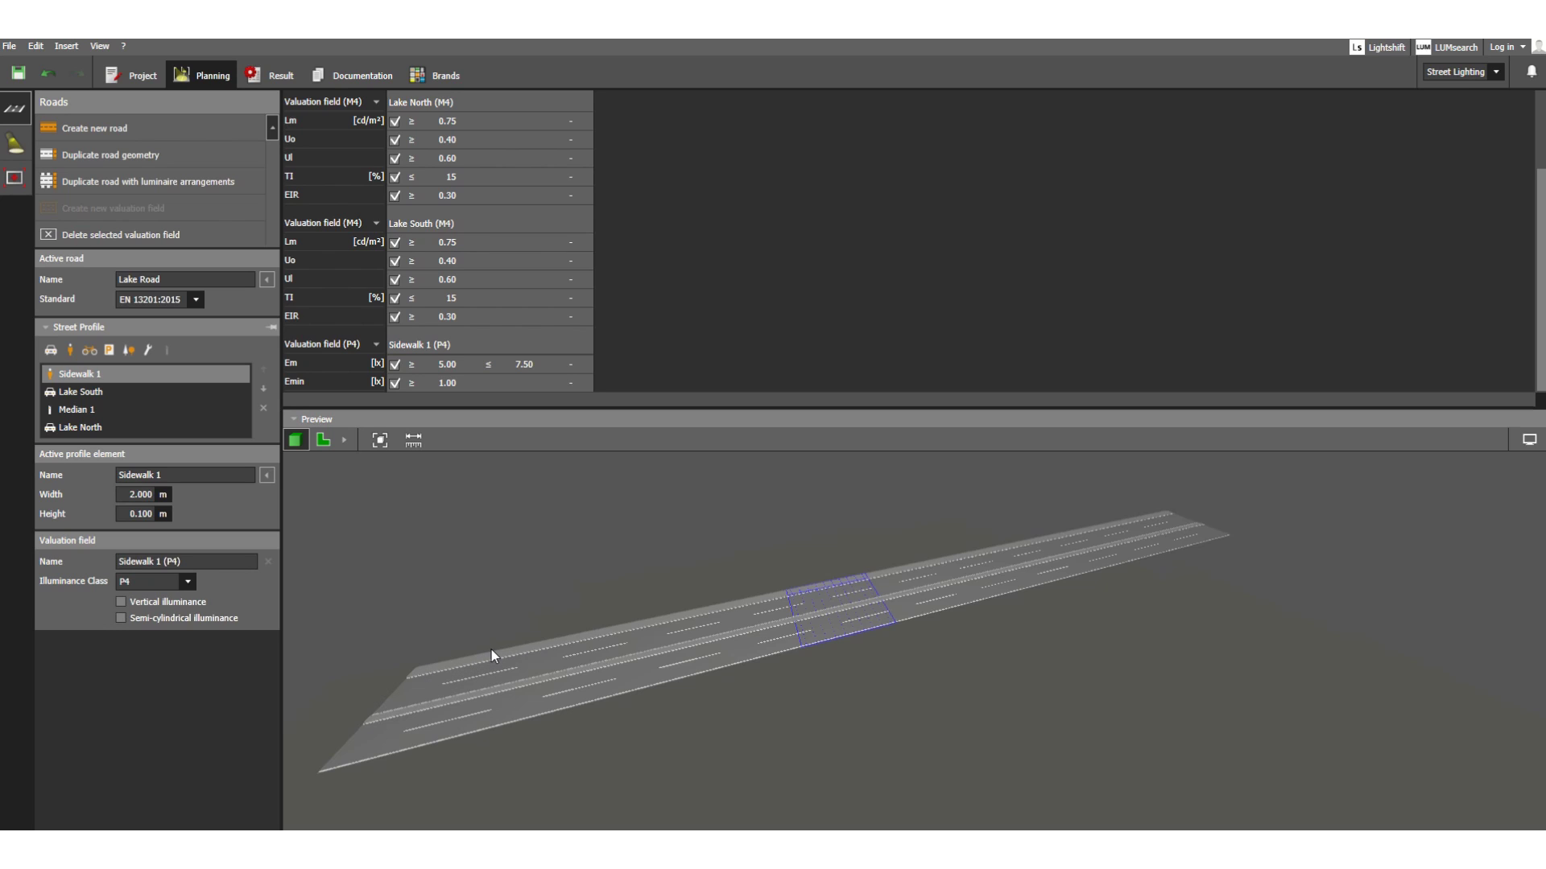
{"action": "left_click", "coordinate": [73, 351]}
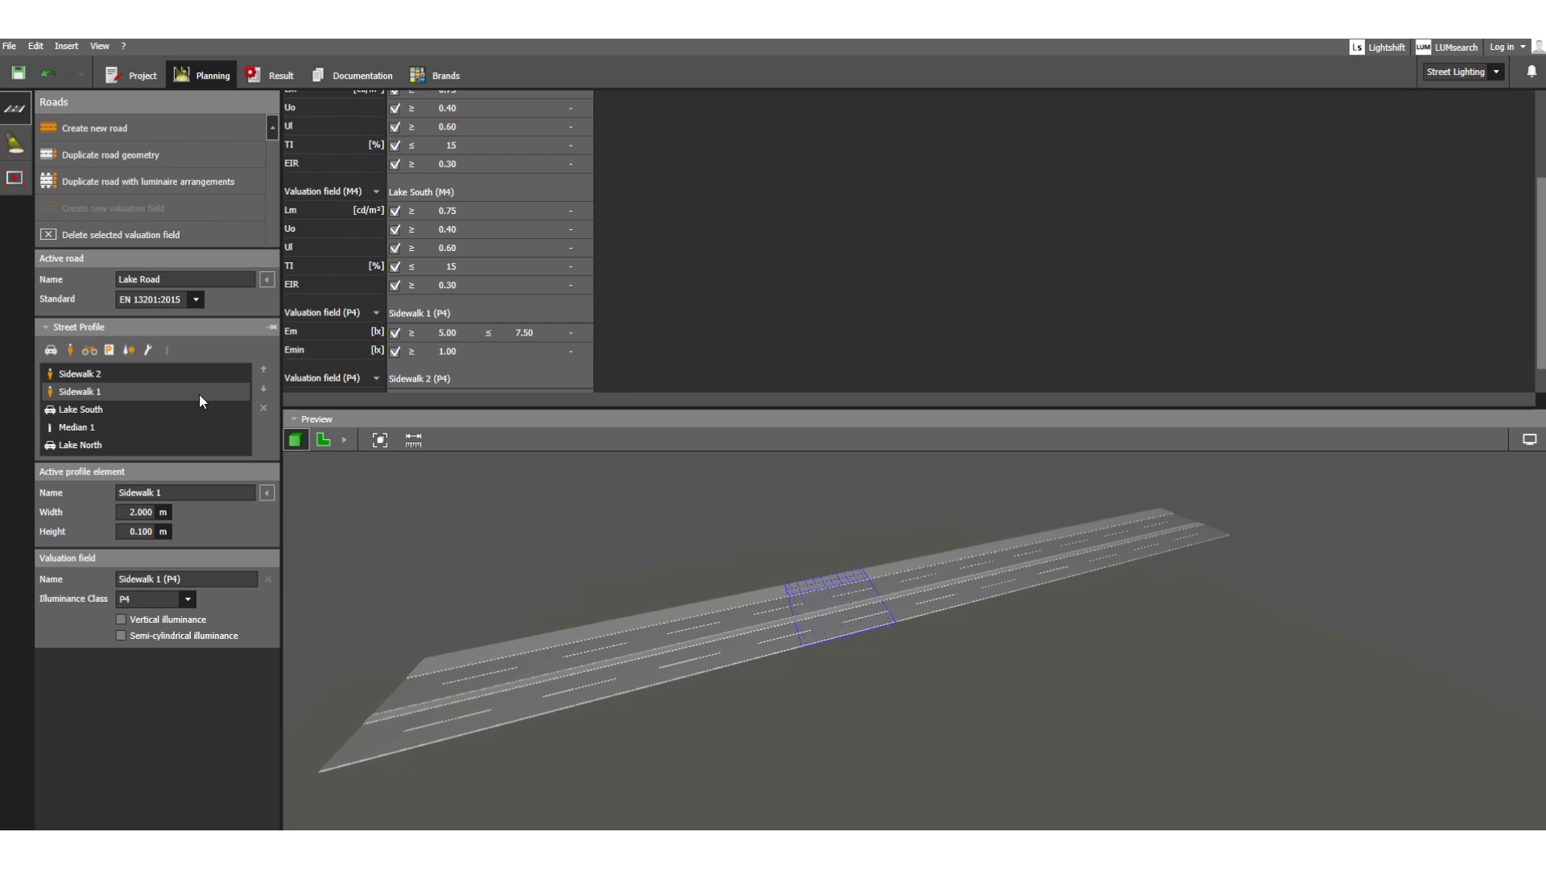
{"action": "left_click", "coordinate": [264, 392]}
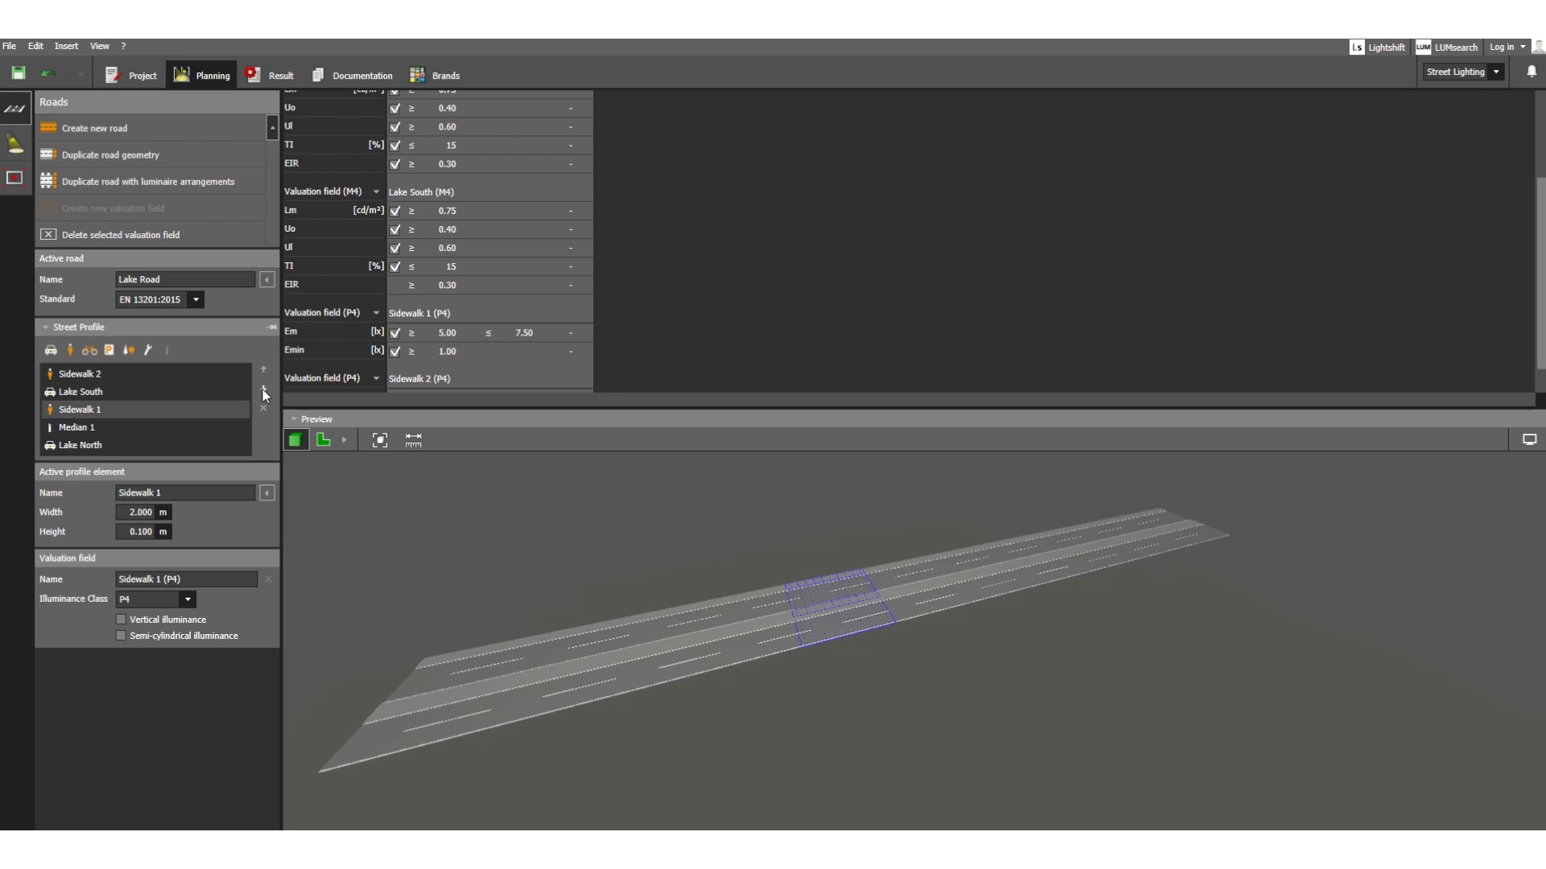
{"action": "left_click", "coordinate": [263, 392]}
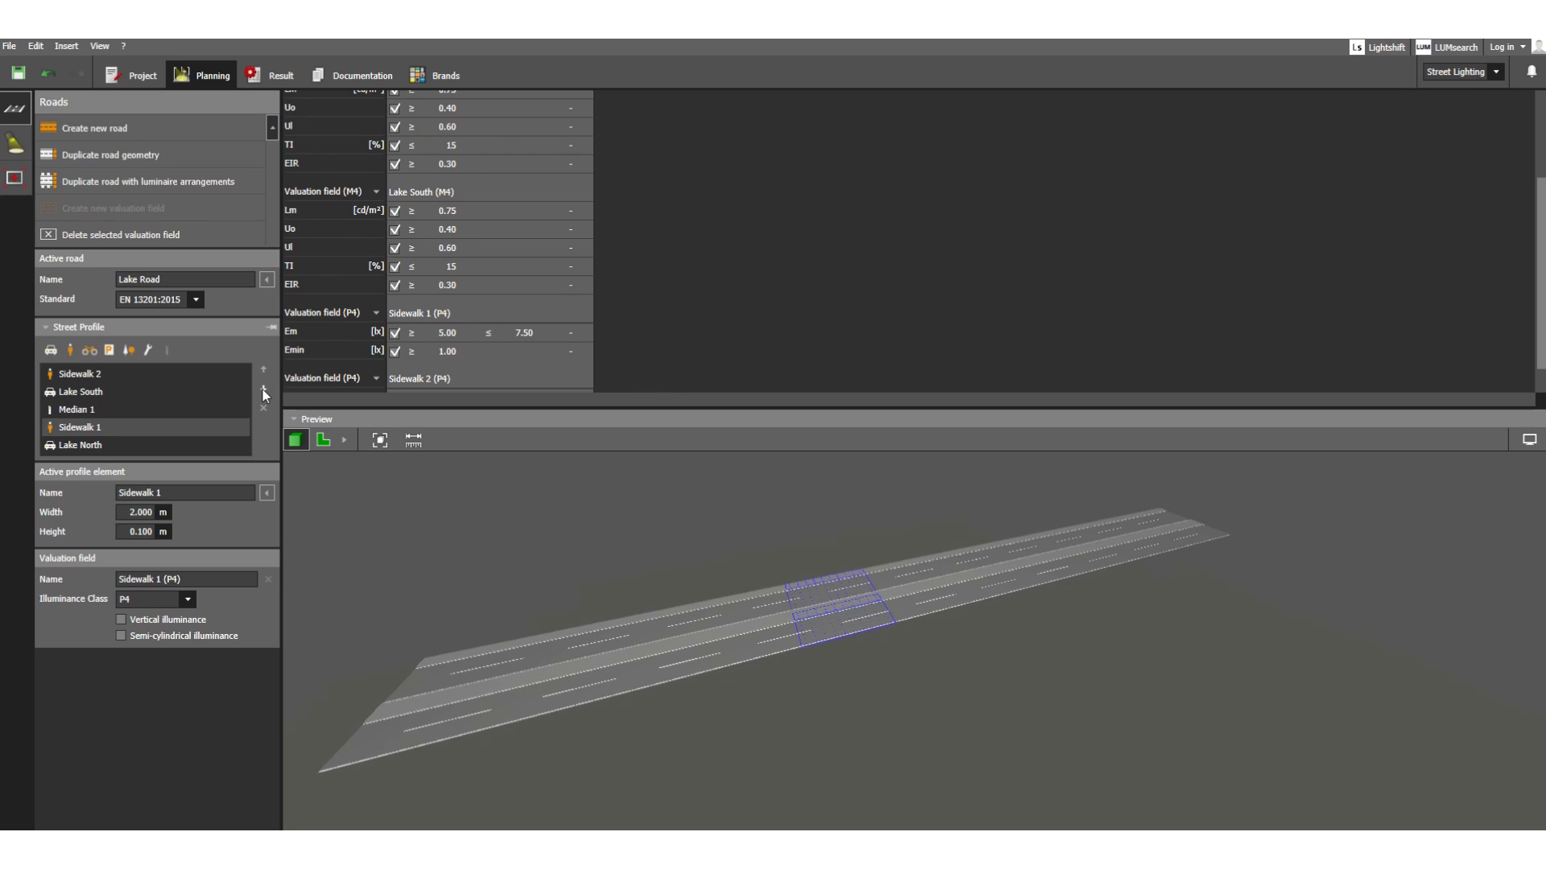
{"action": "left_click", "coordinate": [263, 393]}
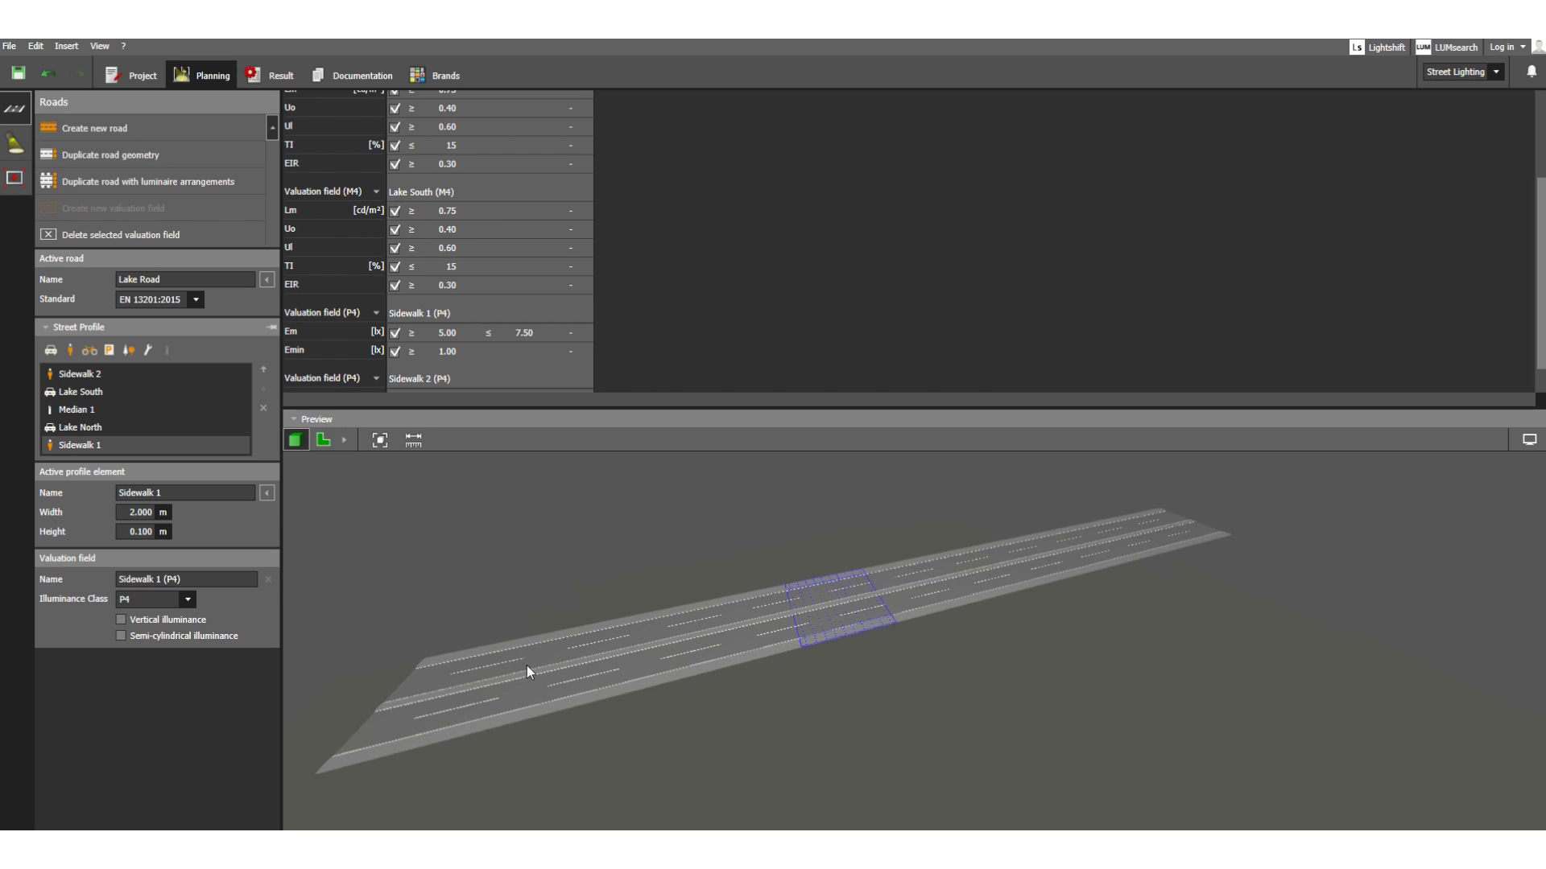
Set the width of Sidewalk 1, beside Lake North, to 2.5 m.
{"action": "middle_click_drag", "start_coordinate": [462, 688], "coordinate": [751, 626]}
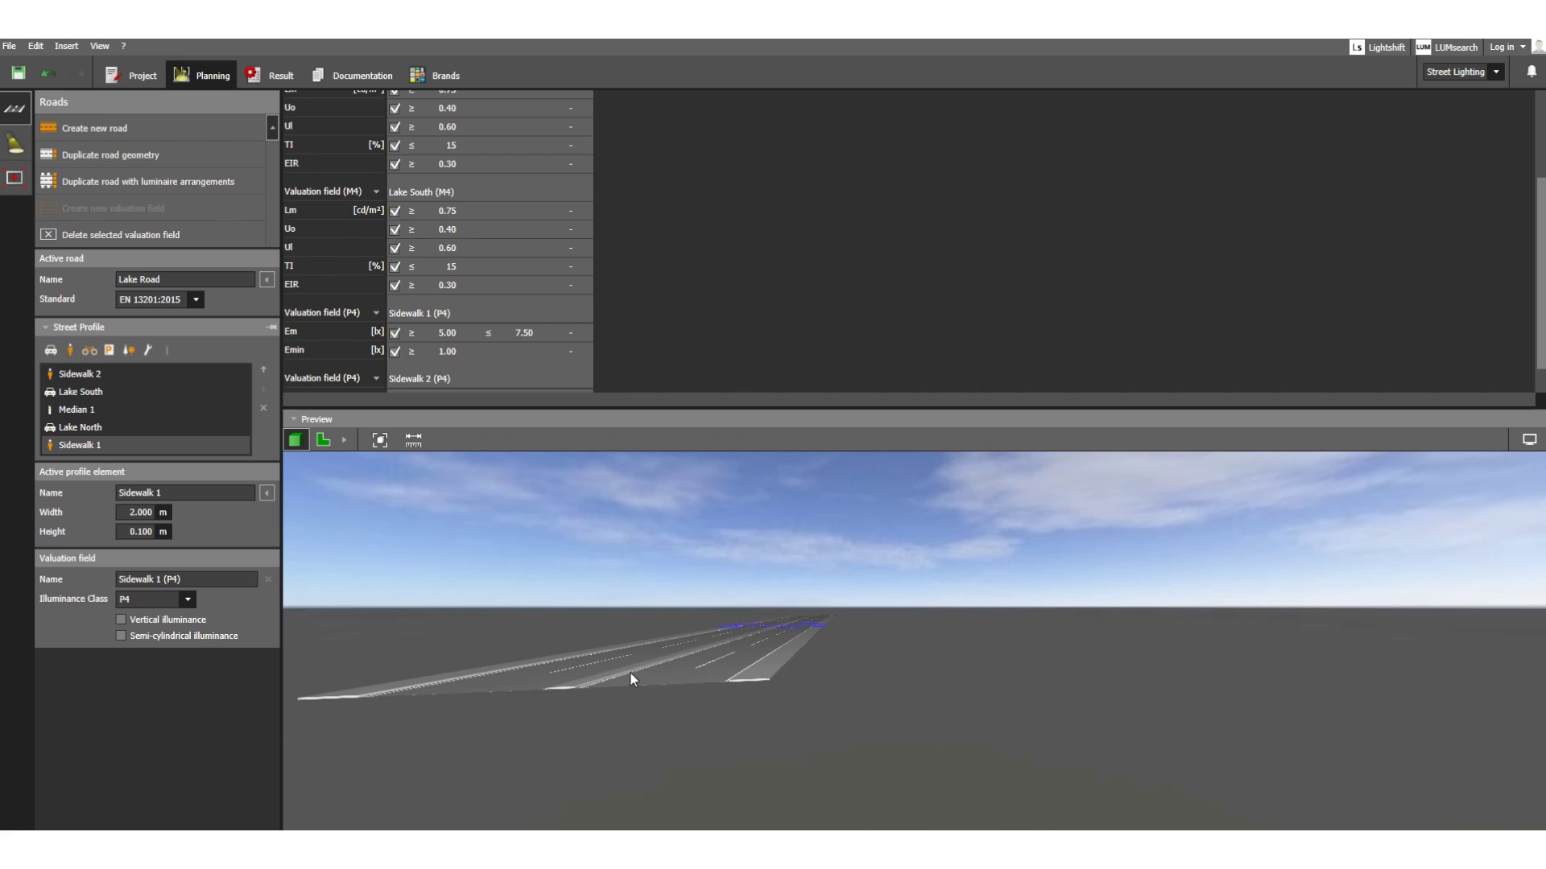
{"action": "middle_click_drag", "start_coordinate": [631, 673], "coordinate": [626, 718]}
{"action": "scroll", "coordinate": [832, 524], "scroll_direction": "up", "scroll_amount": 4}
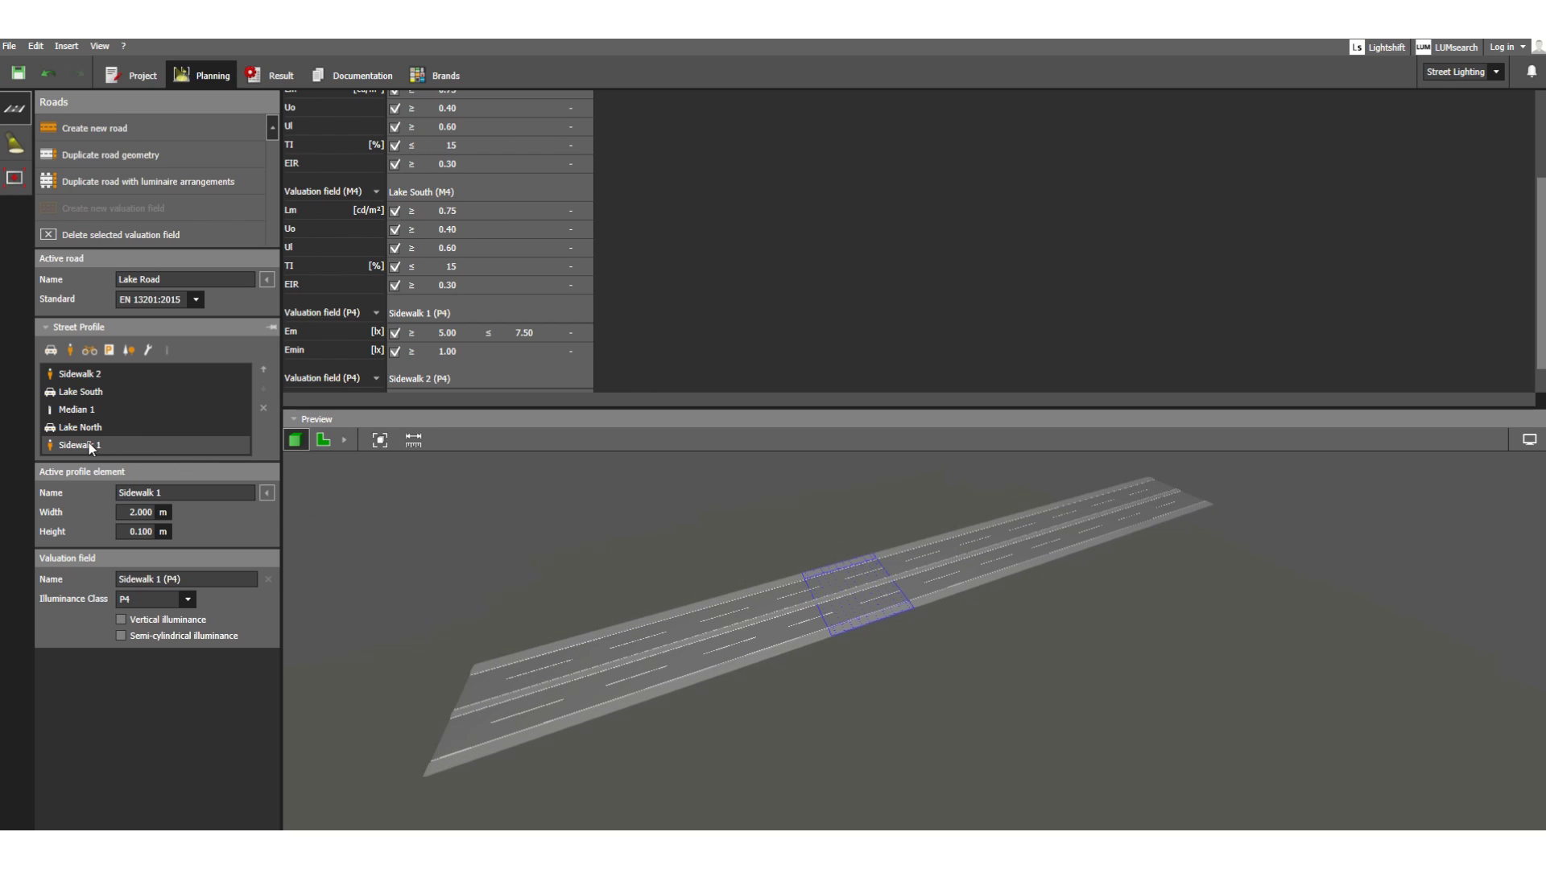
{"action": "left_click", "coordinate": [151, 493]}
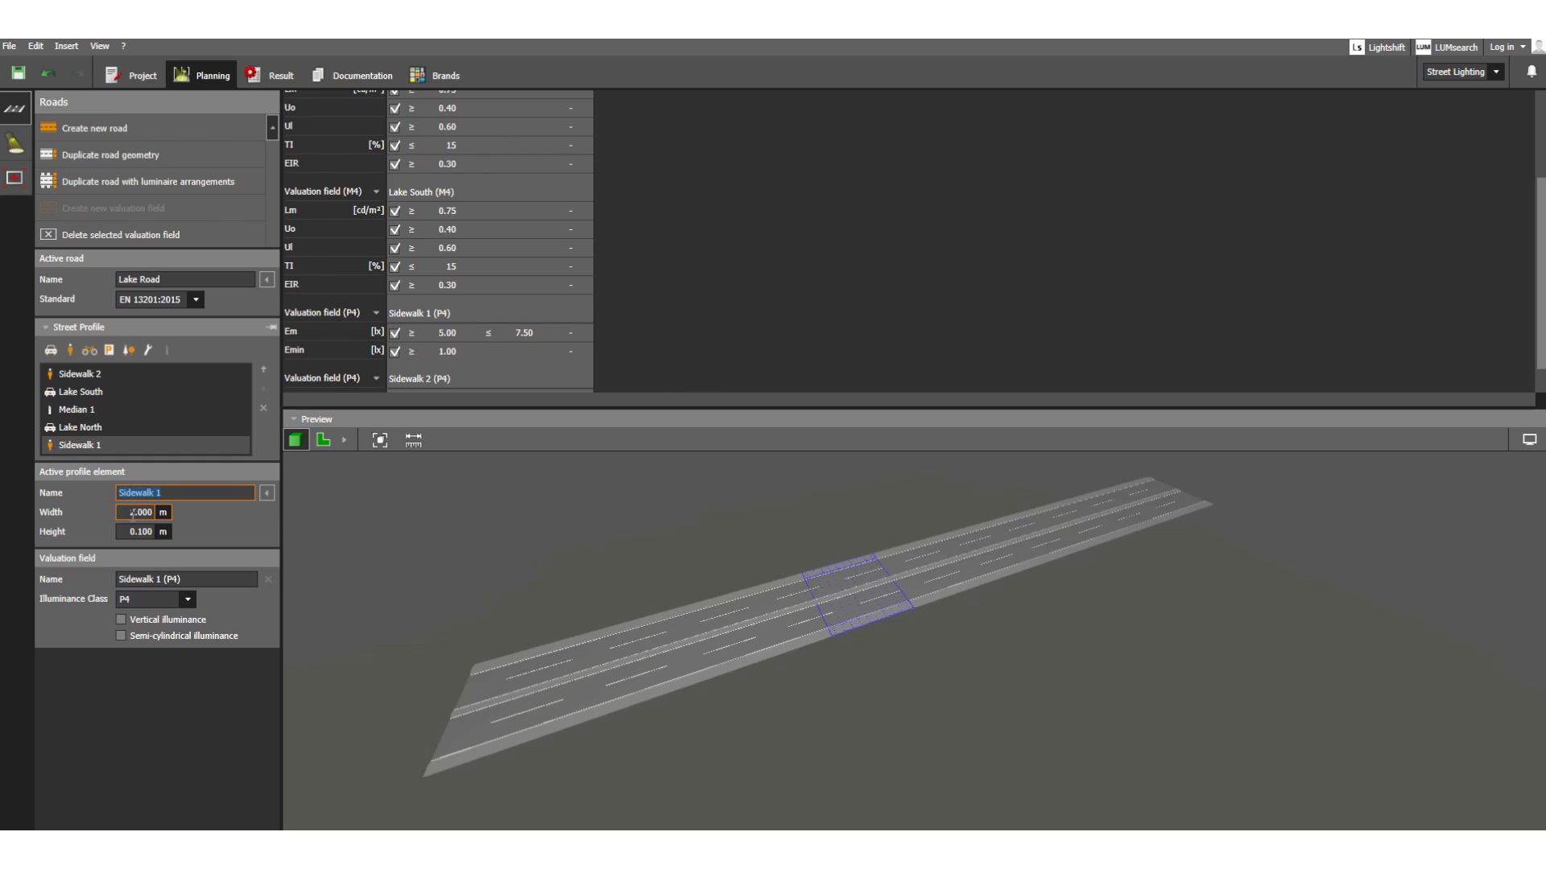
{"action": "left_click", "coordinate": [135, 513]}
{"action": "type", "text": "2"}
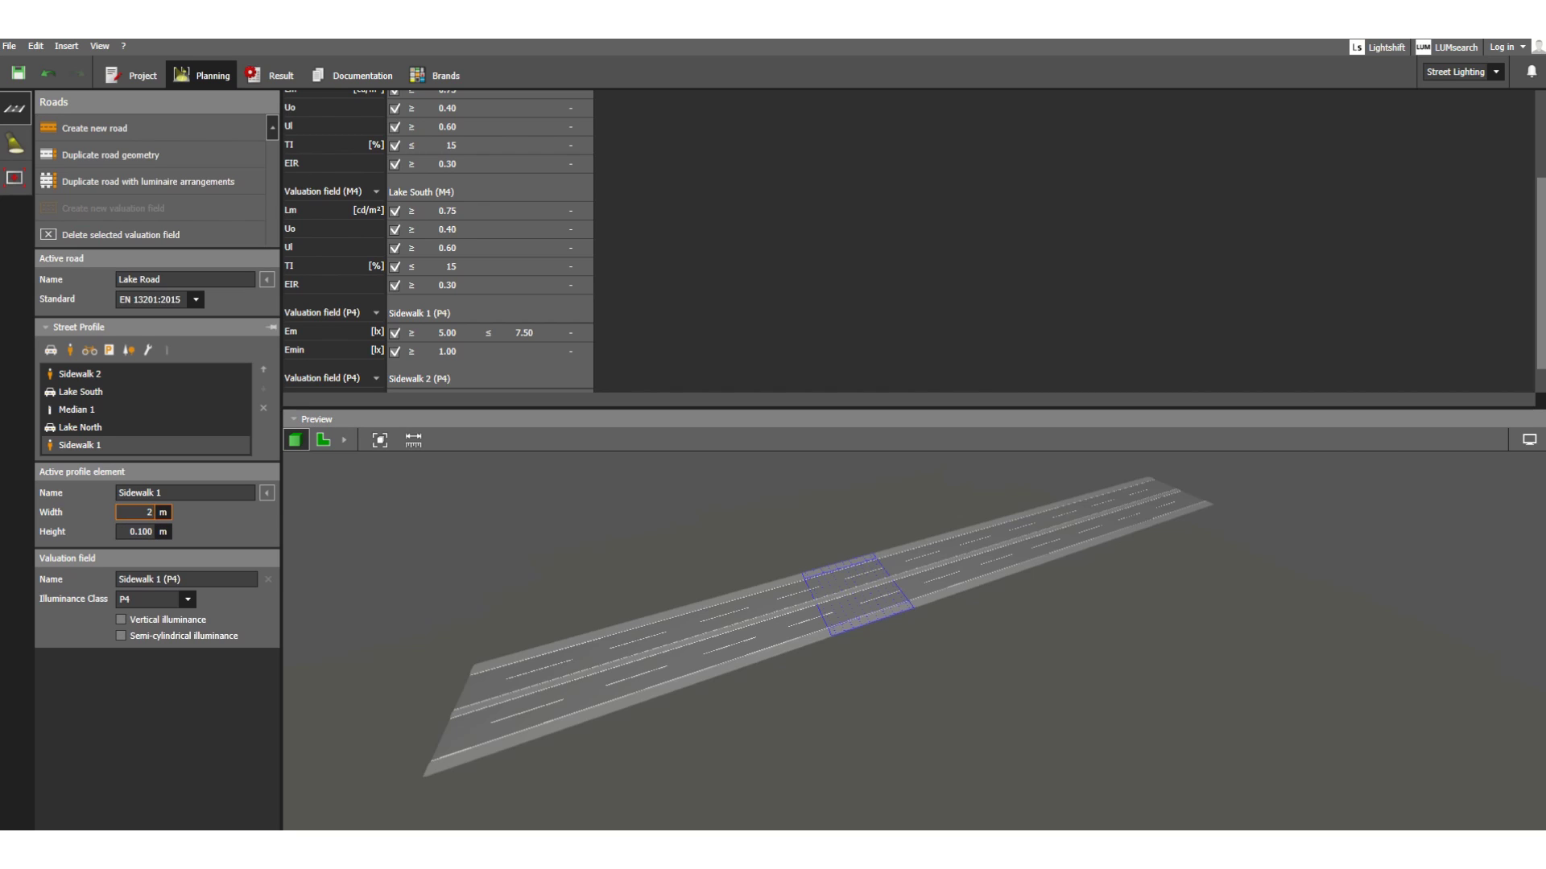
{"action": "type", "text": ".5"}
{"action": "left_click", "coordinate": [135, 531]}
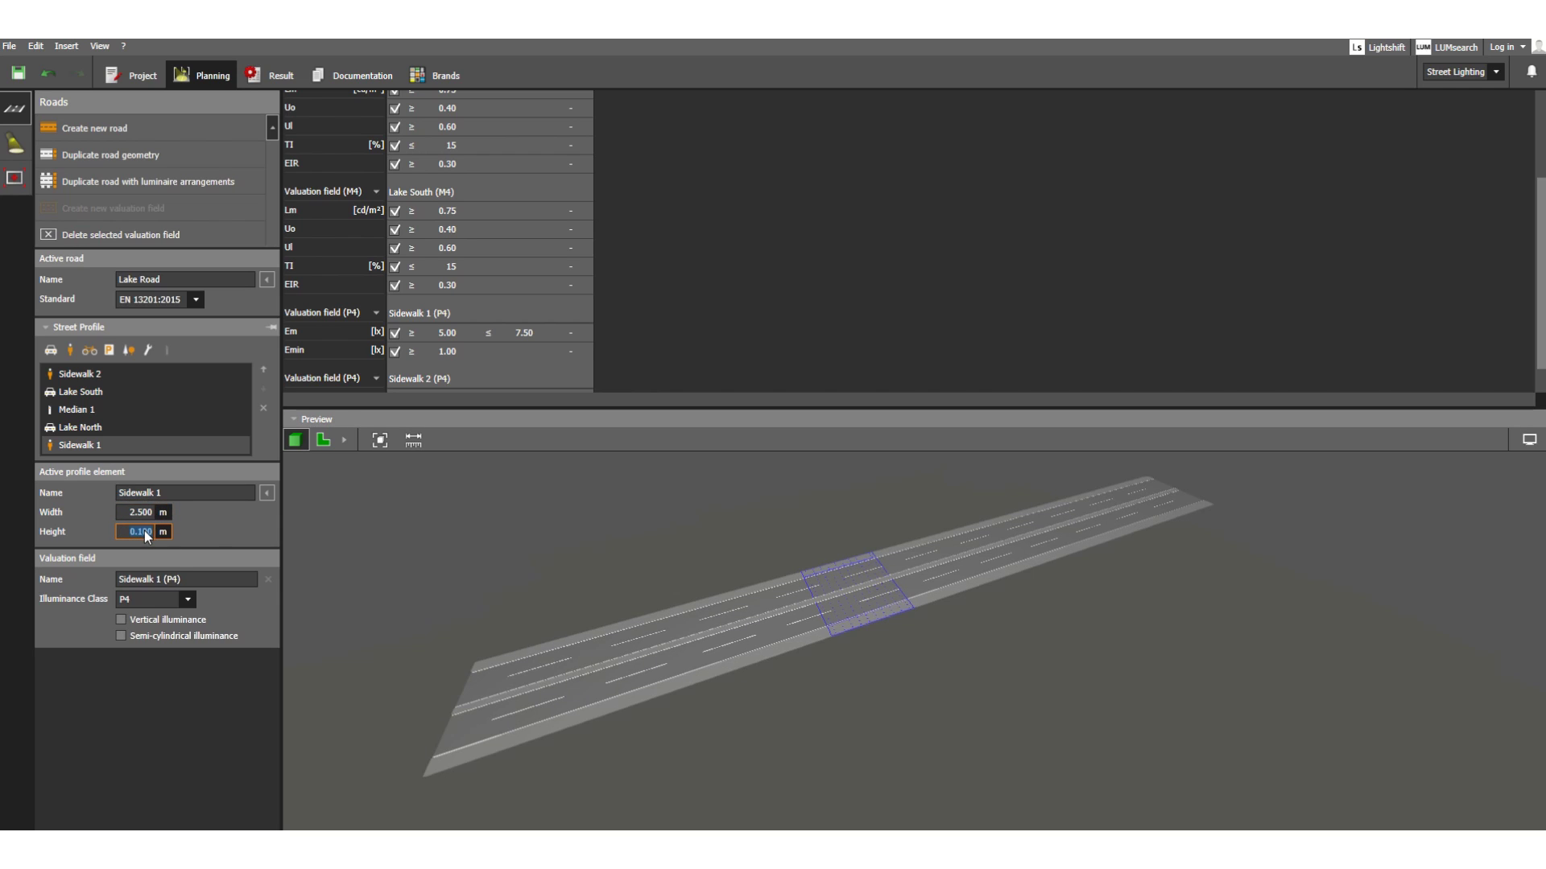
Set the width of Sidewalk 2, beside Lake South, to 2.5 m.
{"action": "left_click", "coordinate": [89, 377]}
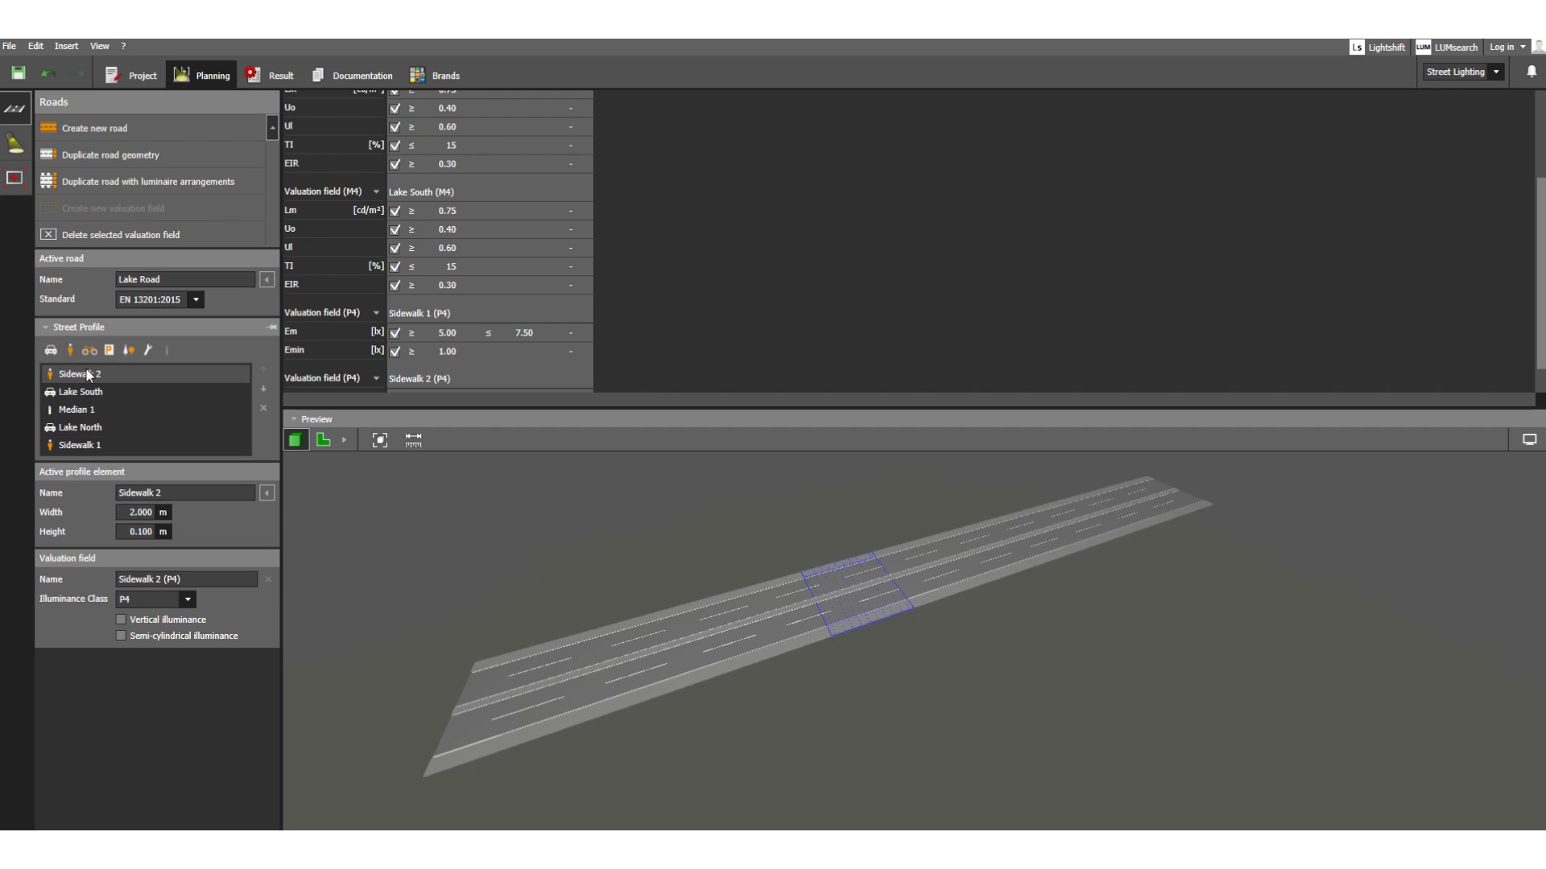
{"action": "left_click", "coordinate": [140, 514]}
{"action": "type", "text": "2.5"}
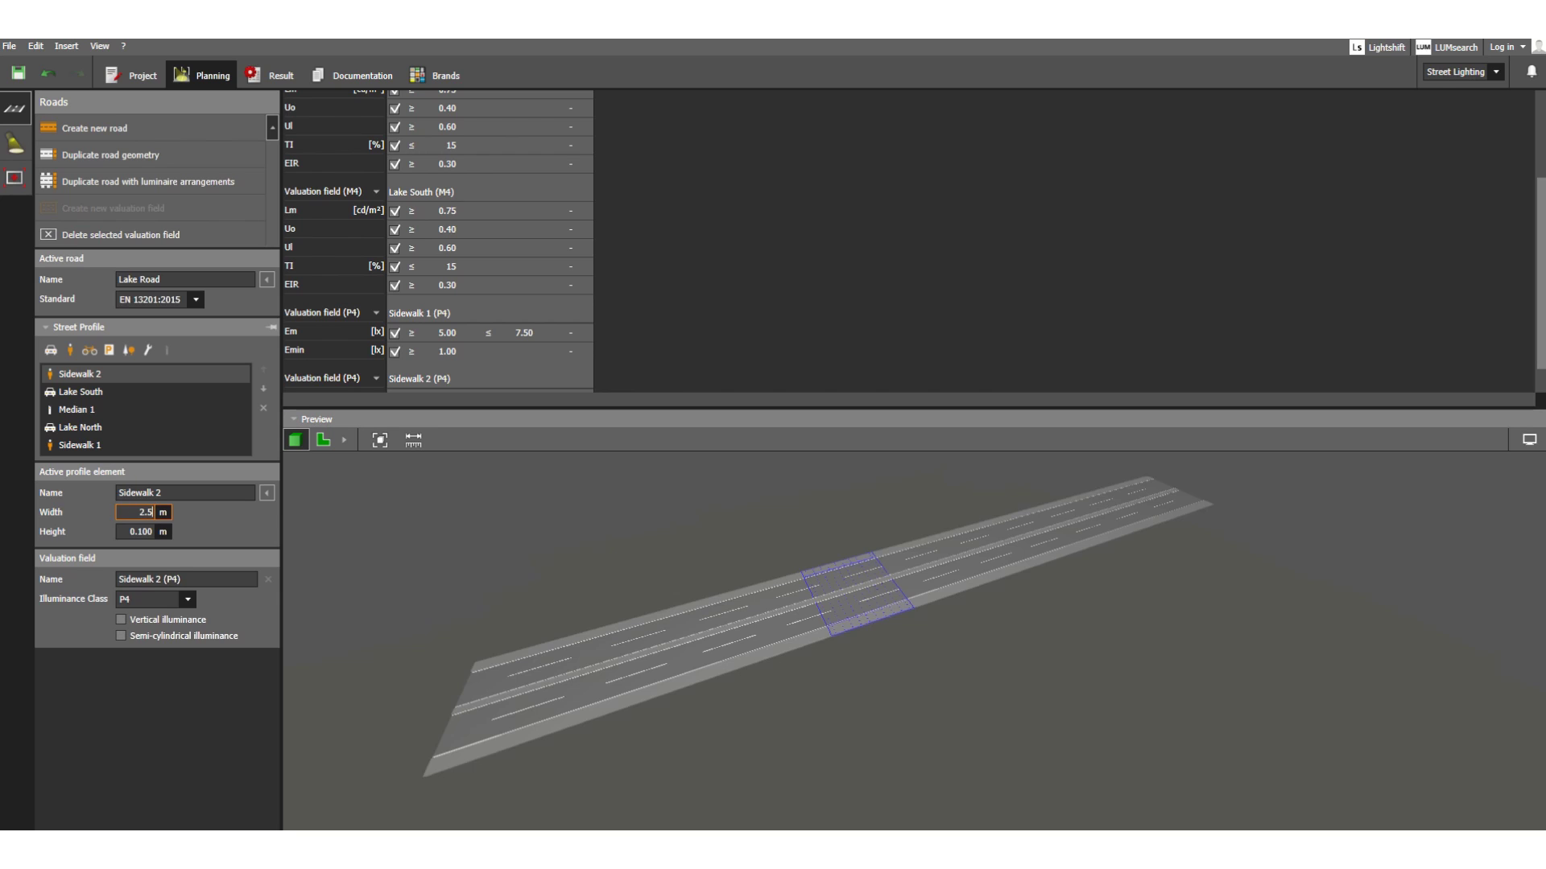
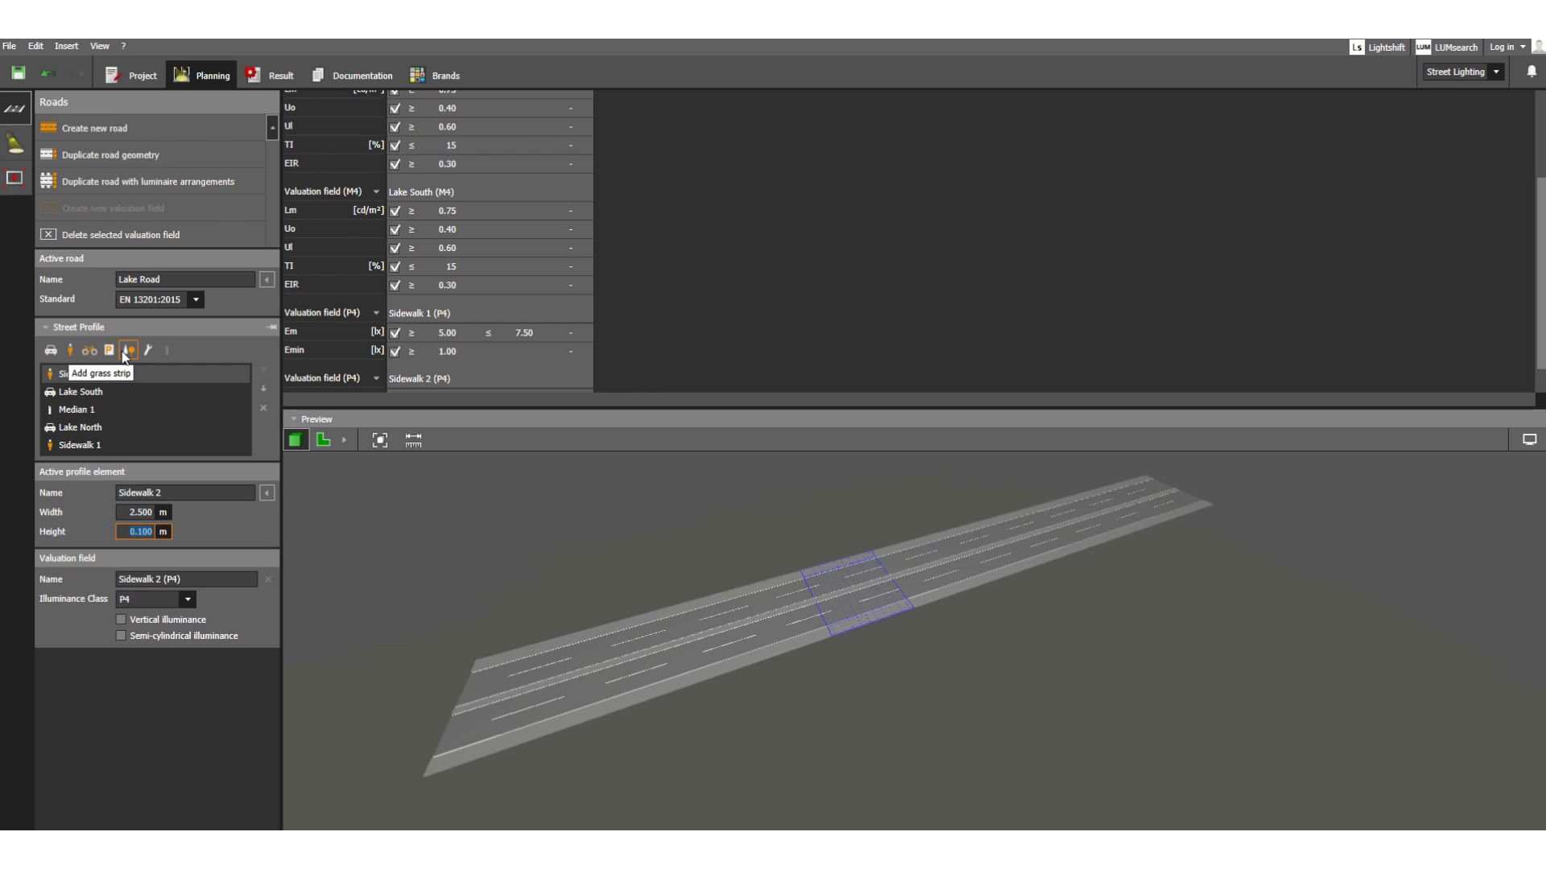
Add two grass strips to the street profile and move Grass Strip 1 to the outer side of Sidewalk 1.
{"action": "left_click", "coordinate": [125, 353]}
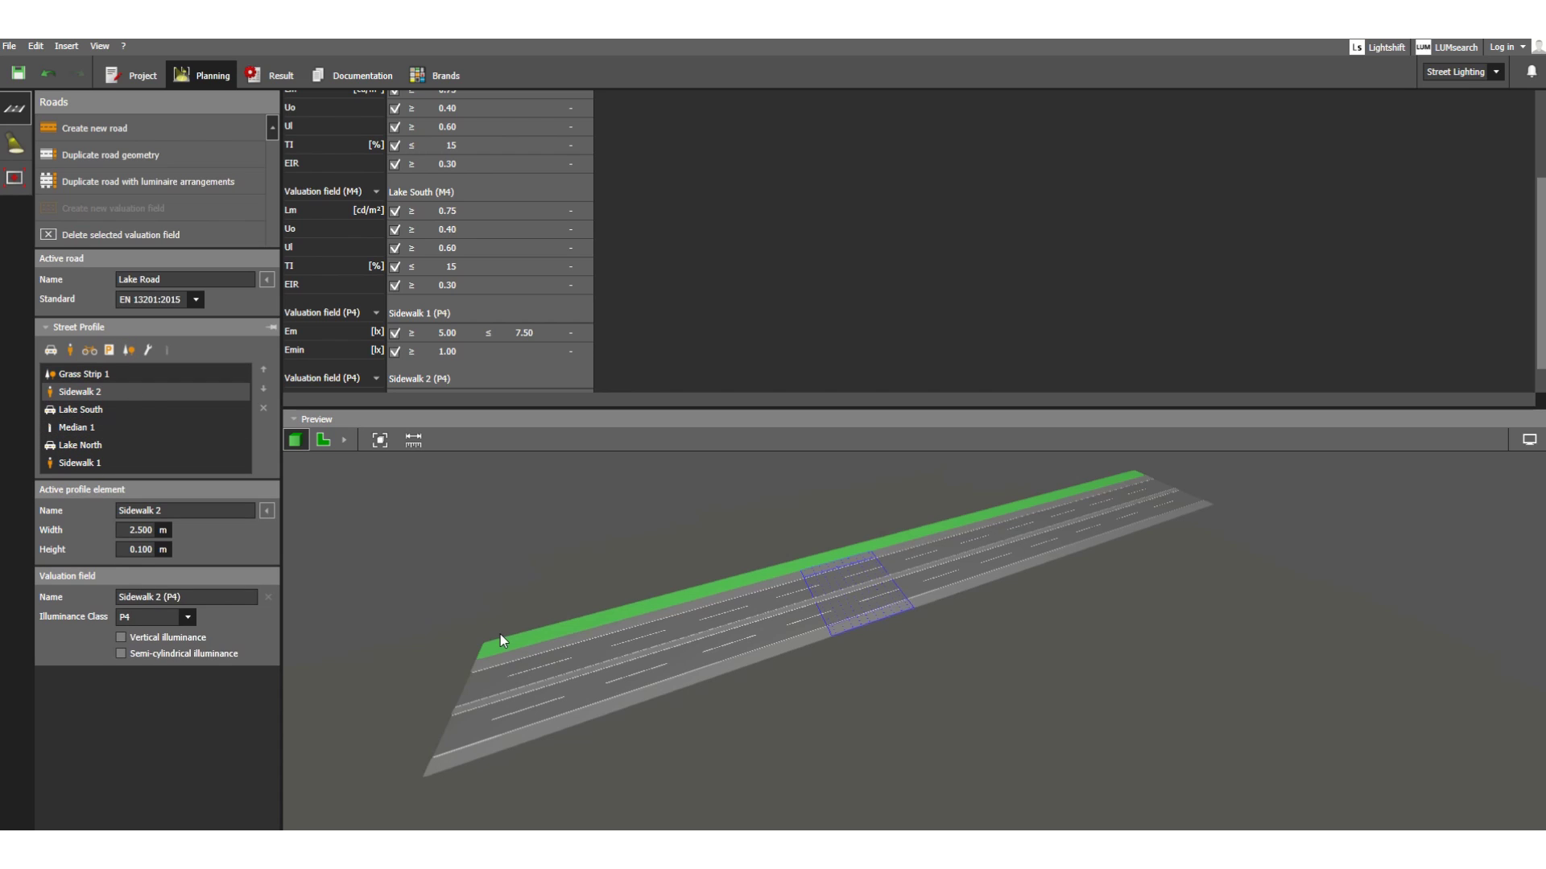
{"action": "left_click", "coordinate": [128, 351]}
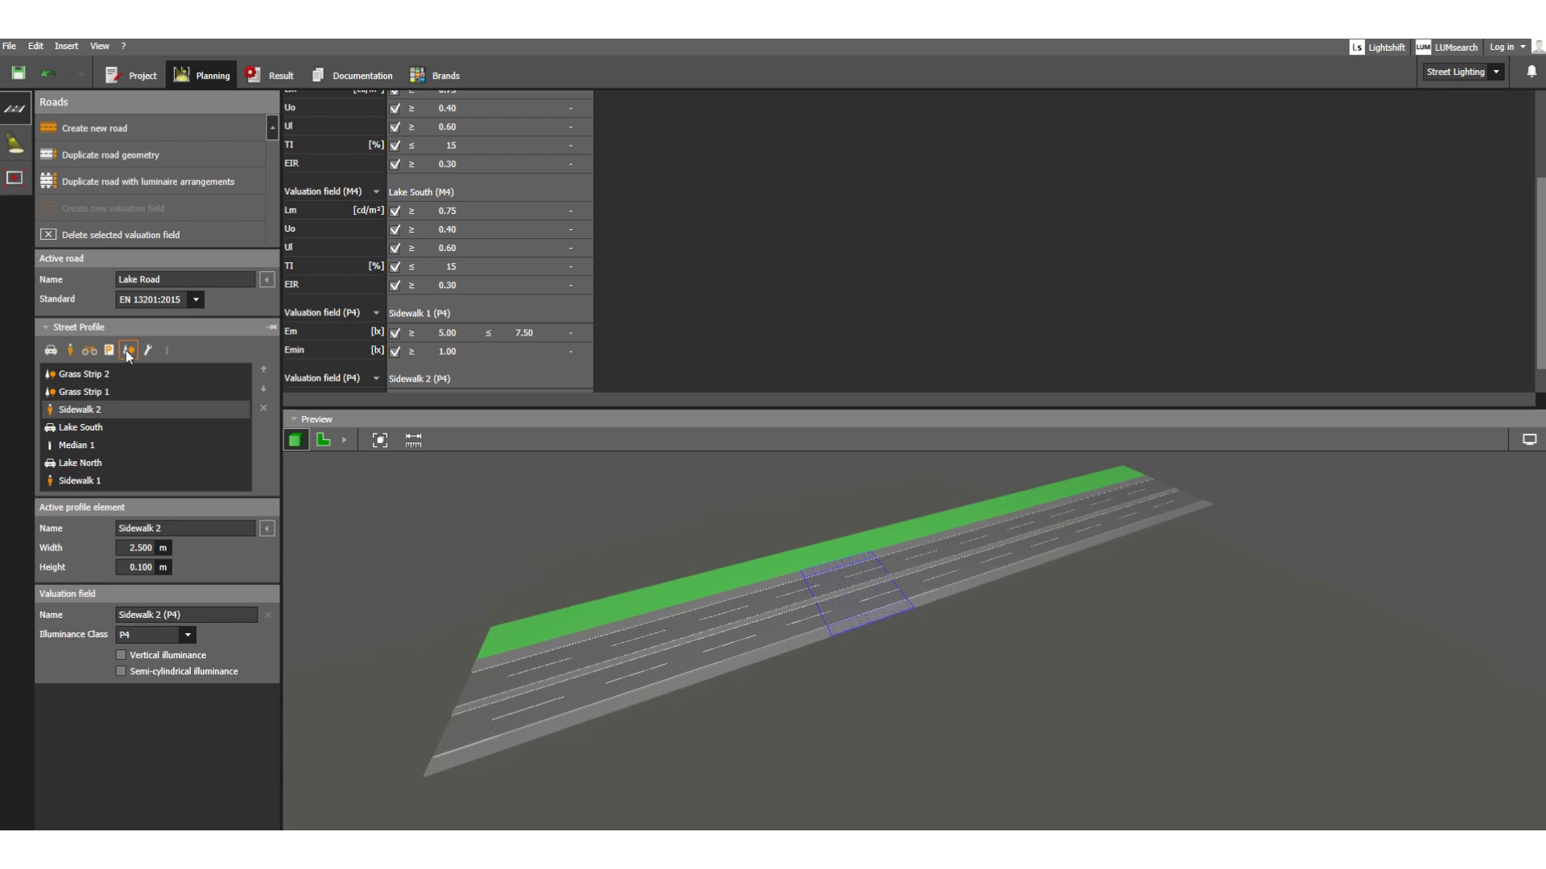
{"action": "left_click", "coordinate": [90, 393]}
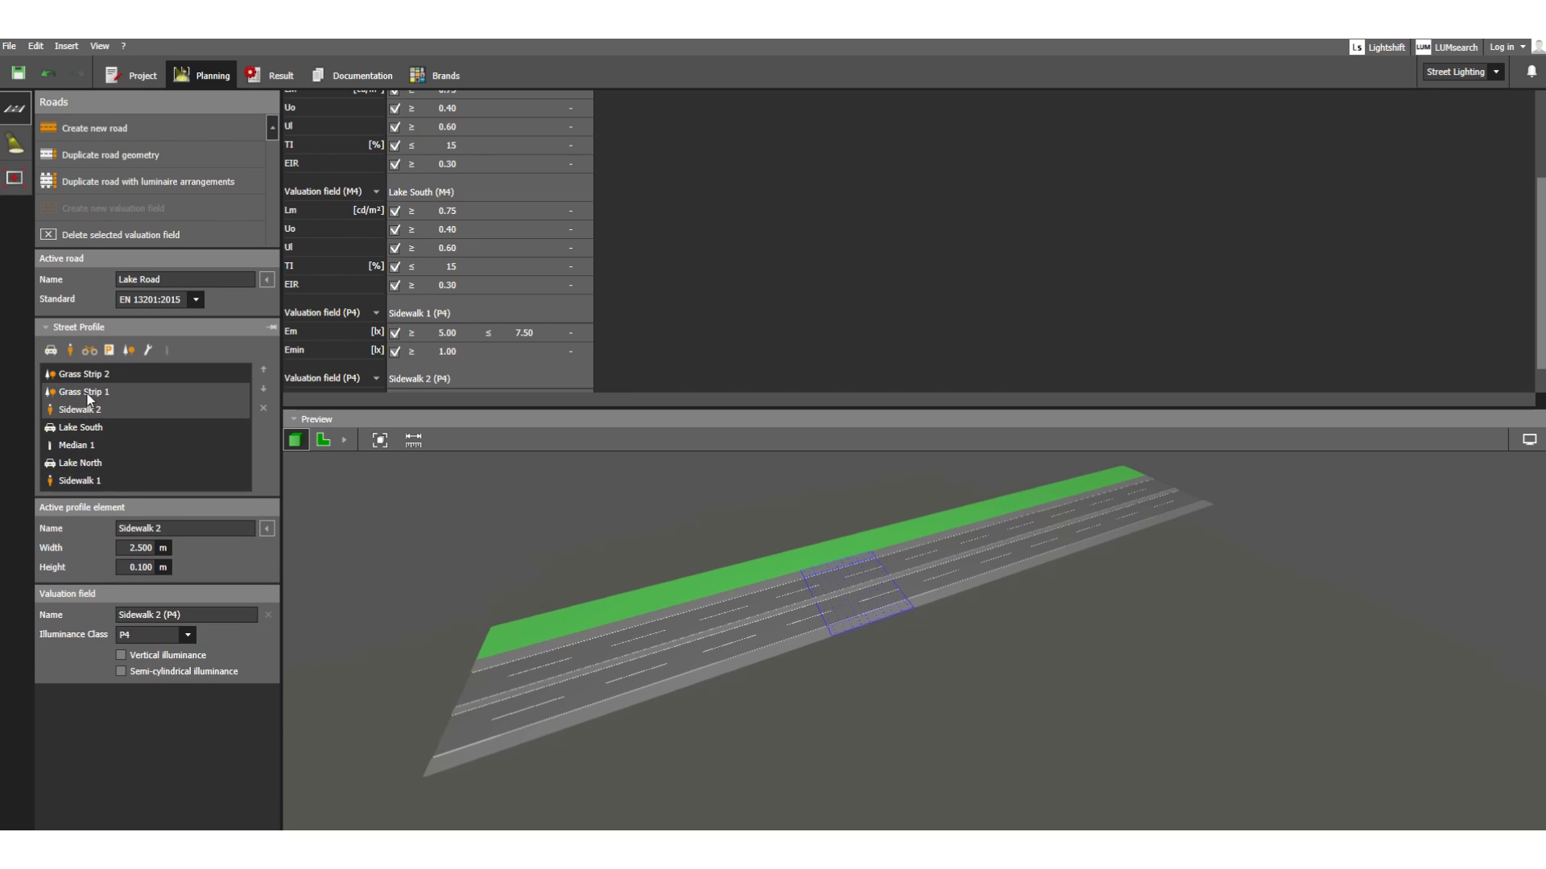
{"action": "left_click", "coordinate": [263, 389]}
{"action": "left_click", "coordinate": [263, 390]}
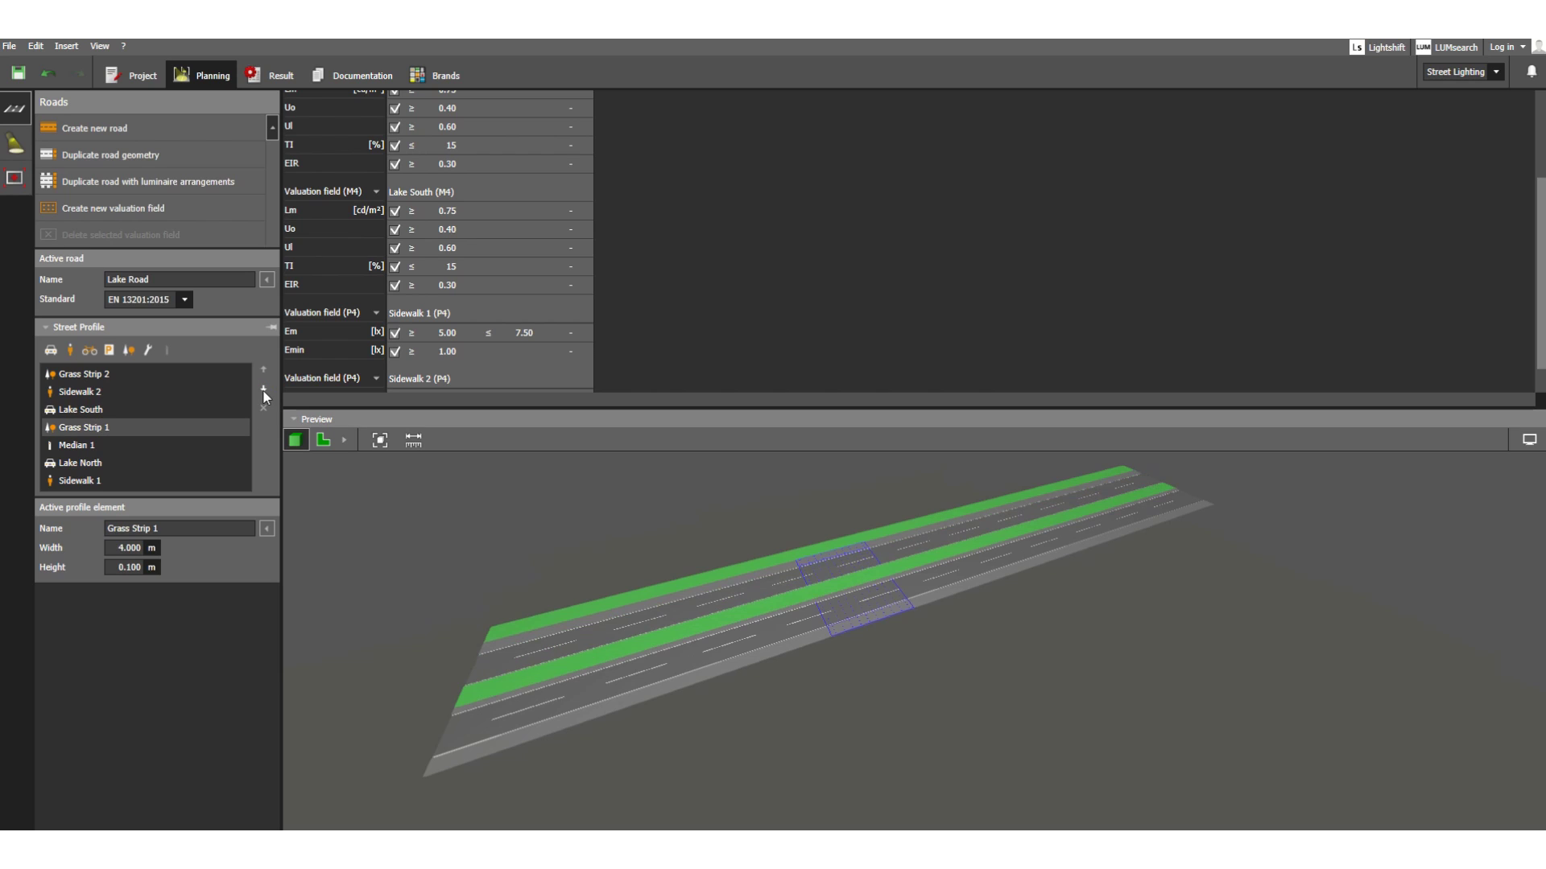
{"action": "left_click", "coordinate": [263, 389]}
{"action": "left_click", "coordinate": [263, 390]}
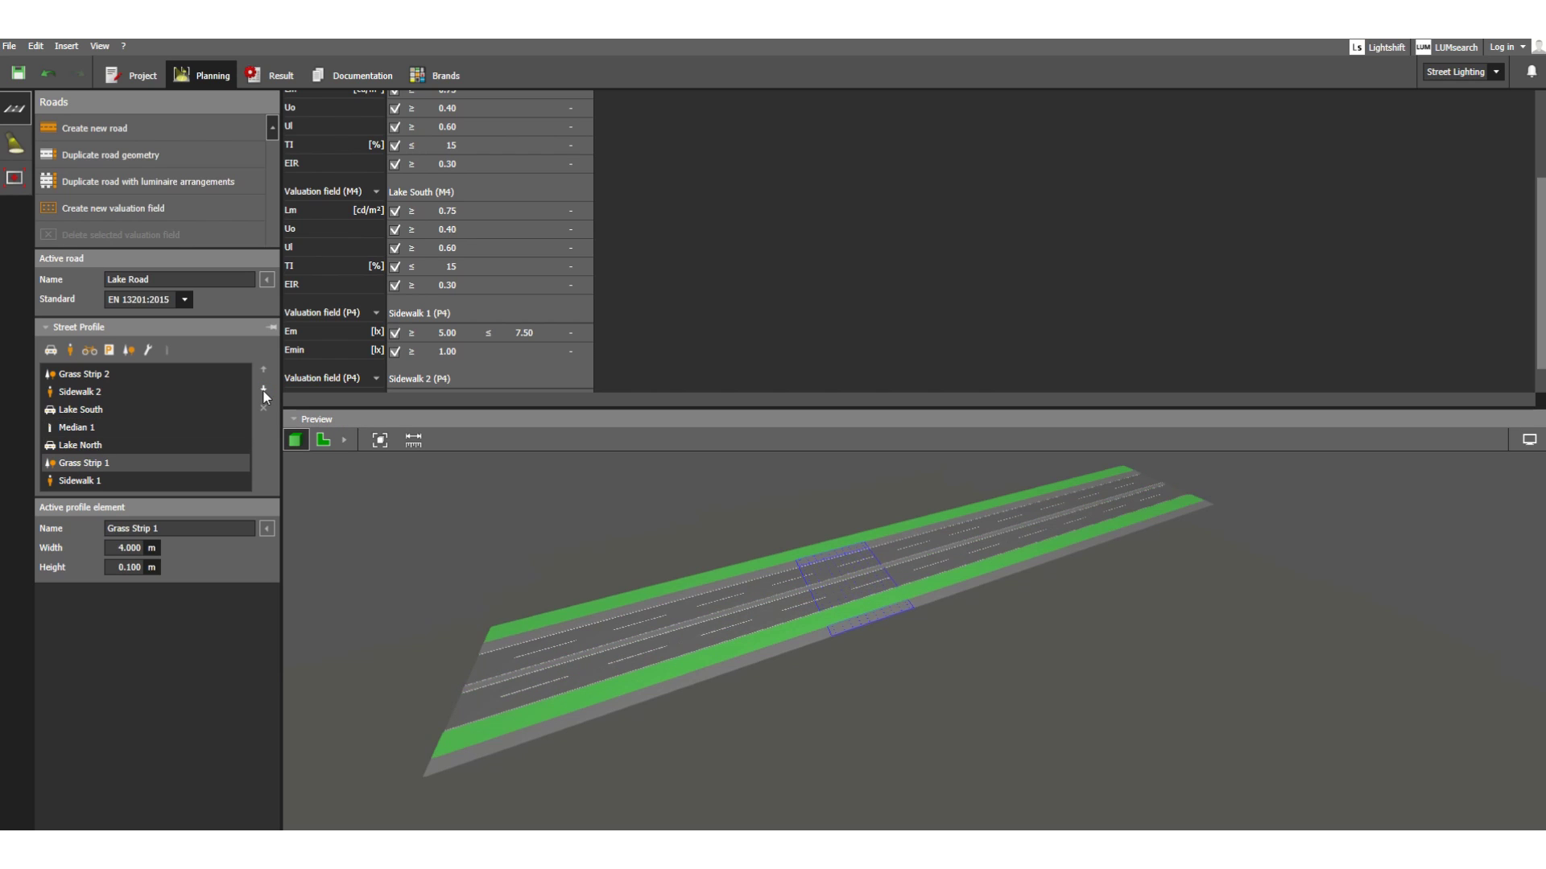
{"action": "left_click", "coordinate": [263, 390]}
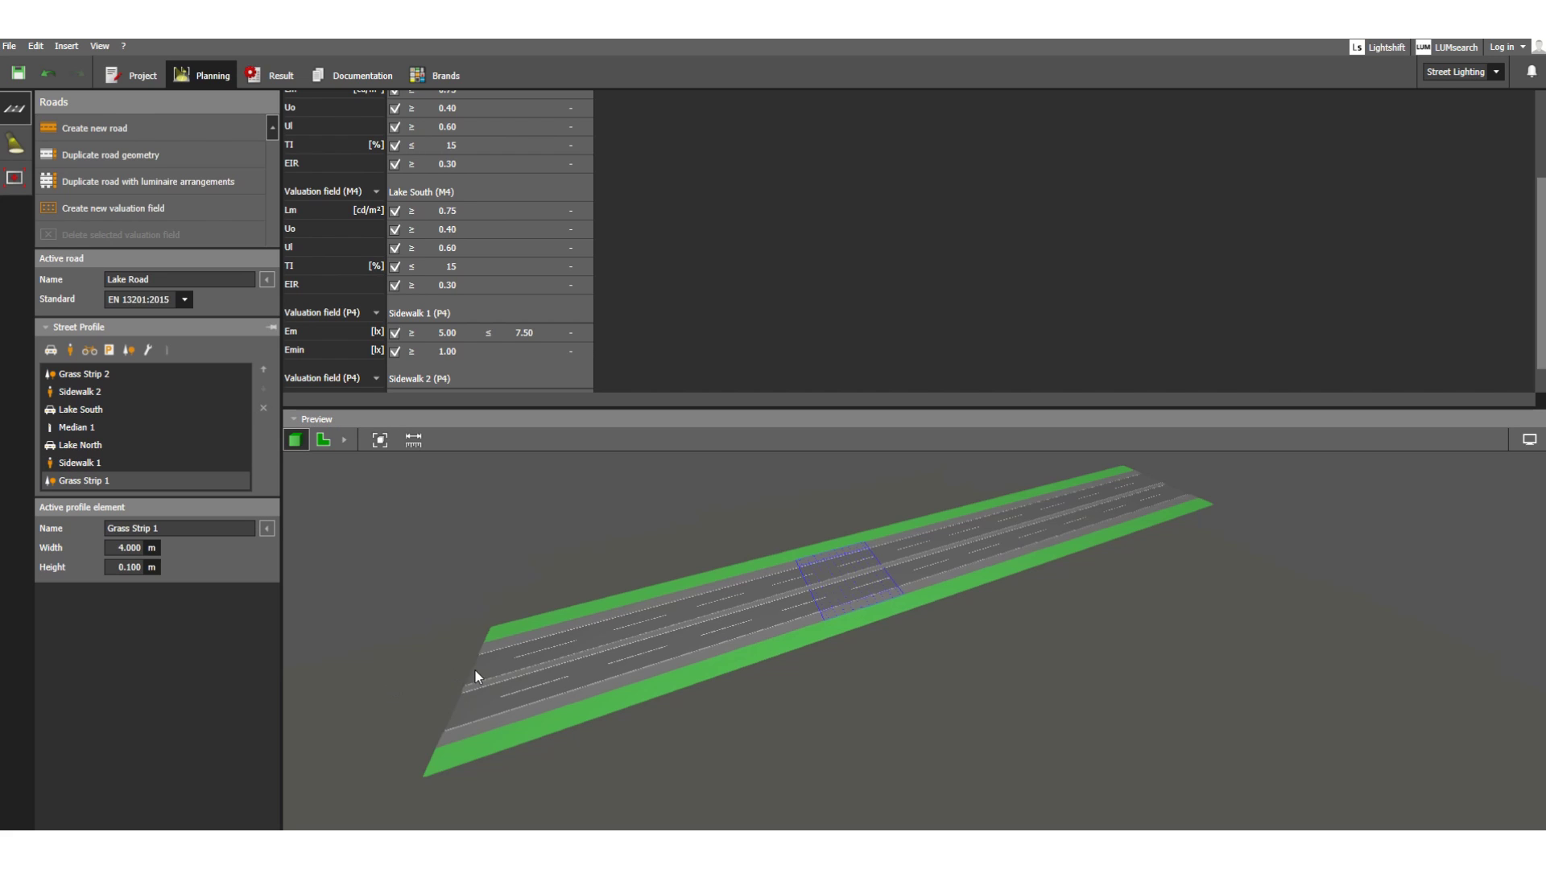
Set the width of Grass Strip 1, beyond Sidewalk 1, to 3 m.
{"action": "middle_click_drag", "start_coordinate": [514, 676], "coordinate": [982, 534]}
{"action": "scroll", "coordinate": [983, 534], "scroll_direction": "down", "scroll_amount": 2}
{"action": "scroll", "coordinate": [723, 645], "scroll_direction": "up", "scroll_amount": 5}
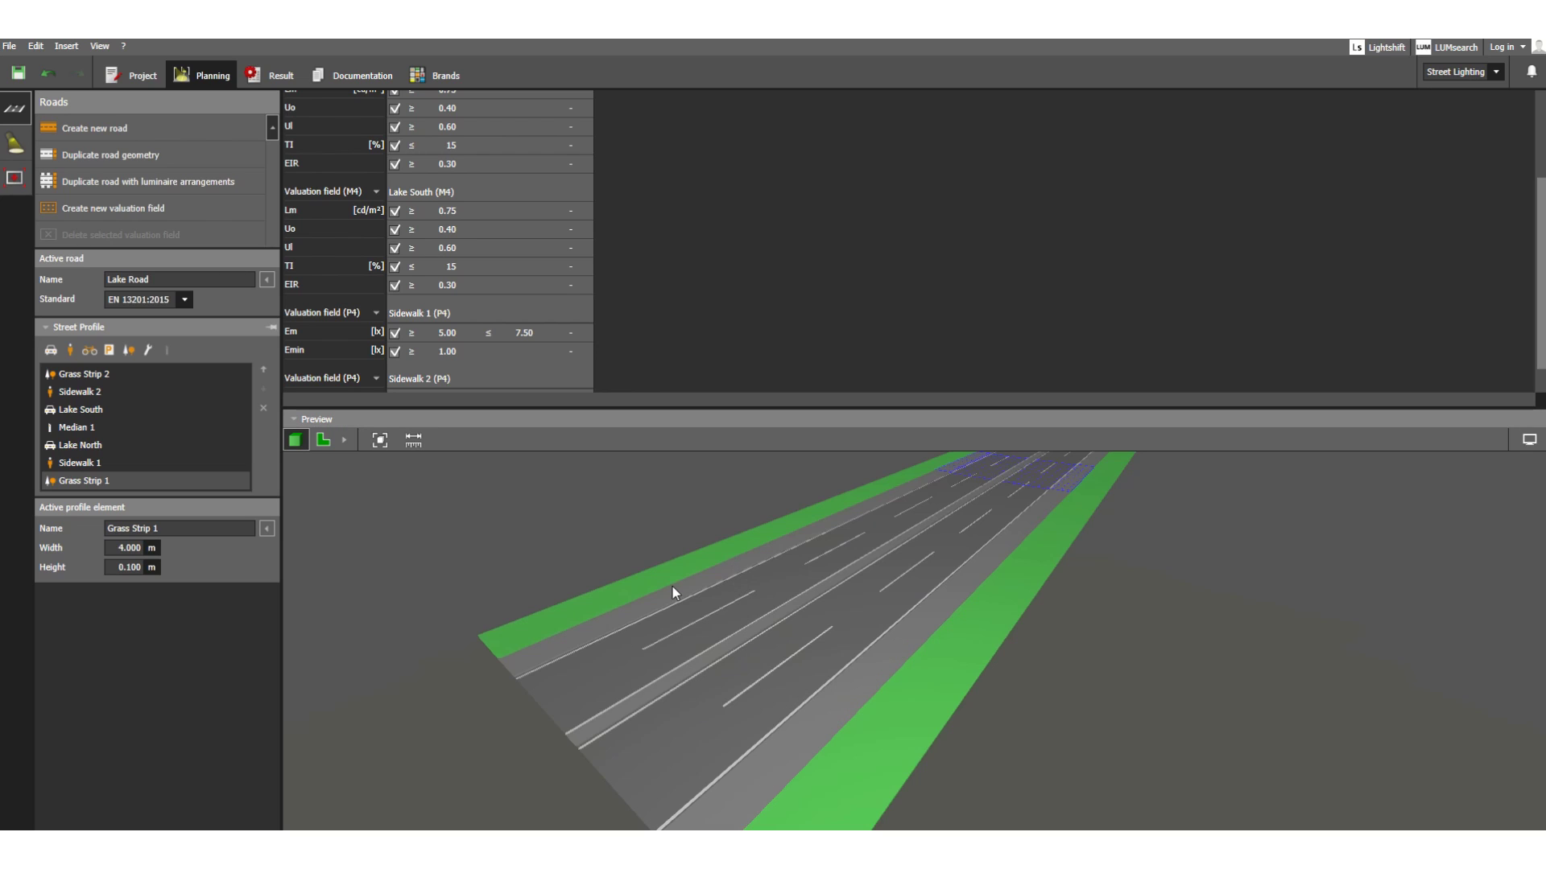
{"action": "left_click_drag", "start_coordinate": [766, 733], "coordinate": [641, 729]}
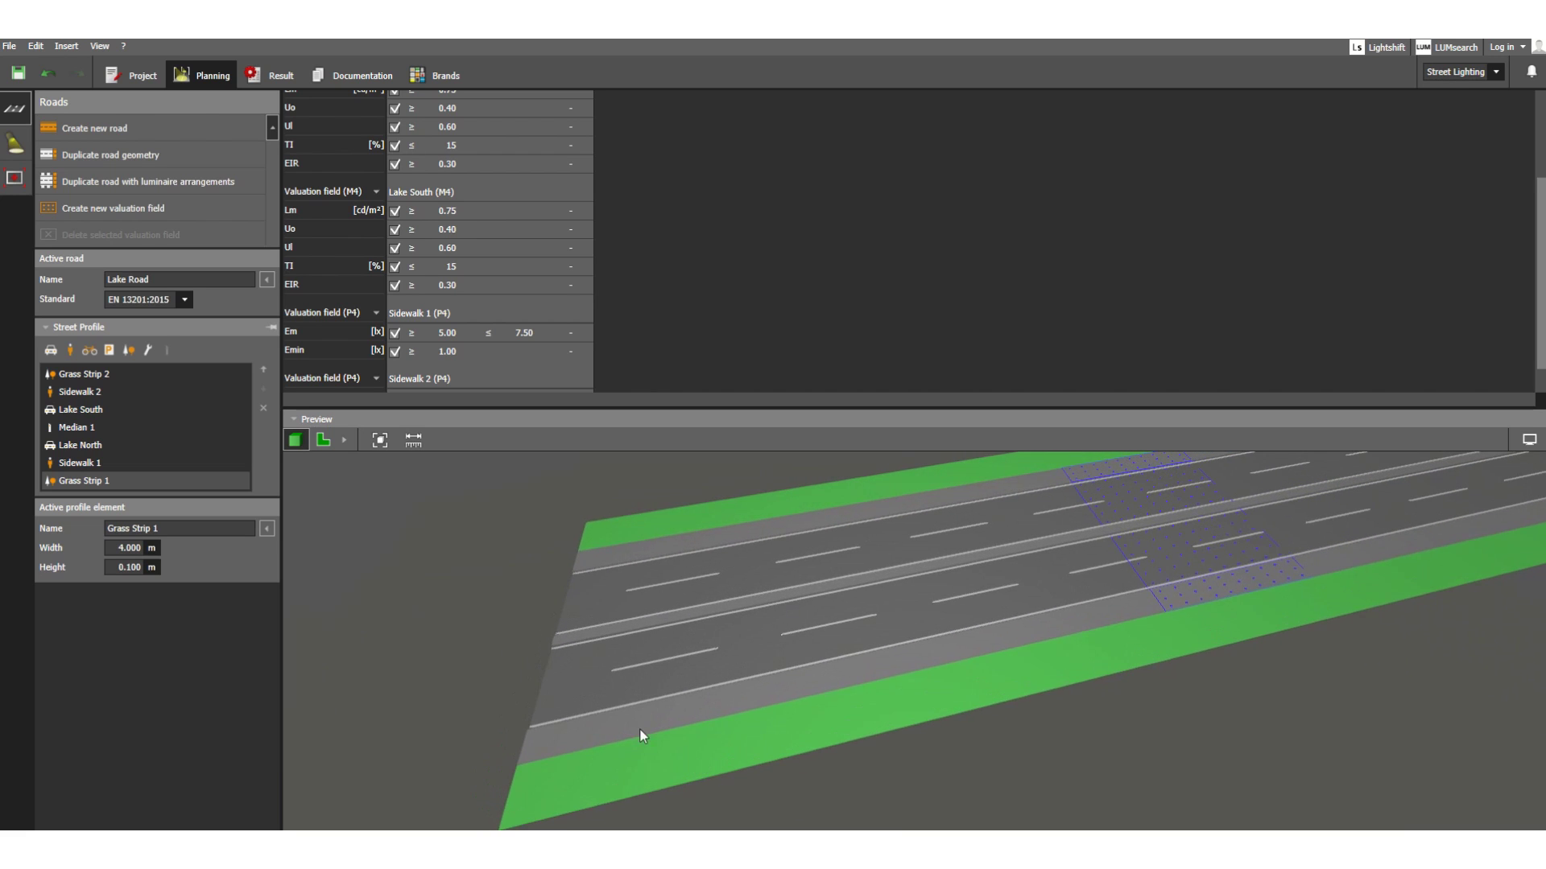
{"action": "scroll", "coordinate": [372, 690], "scroll_direction": "down", "scroll_amount": 3}
{"action": "scroll", "coordinate": [852, 587], "scroll_direction": "up", "scroll_amount": 4}
{"action": "scroll", "coordinate": [780, 599], "scroll_direction": "down", "scroll_amount": 2}
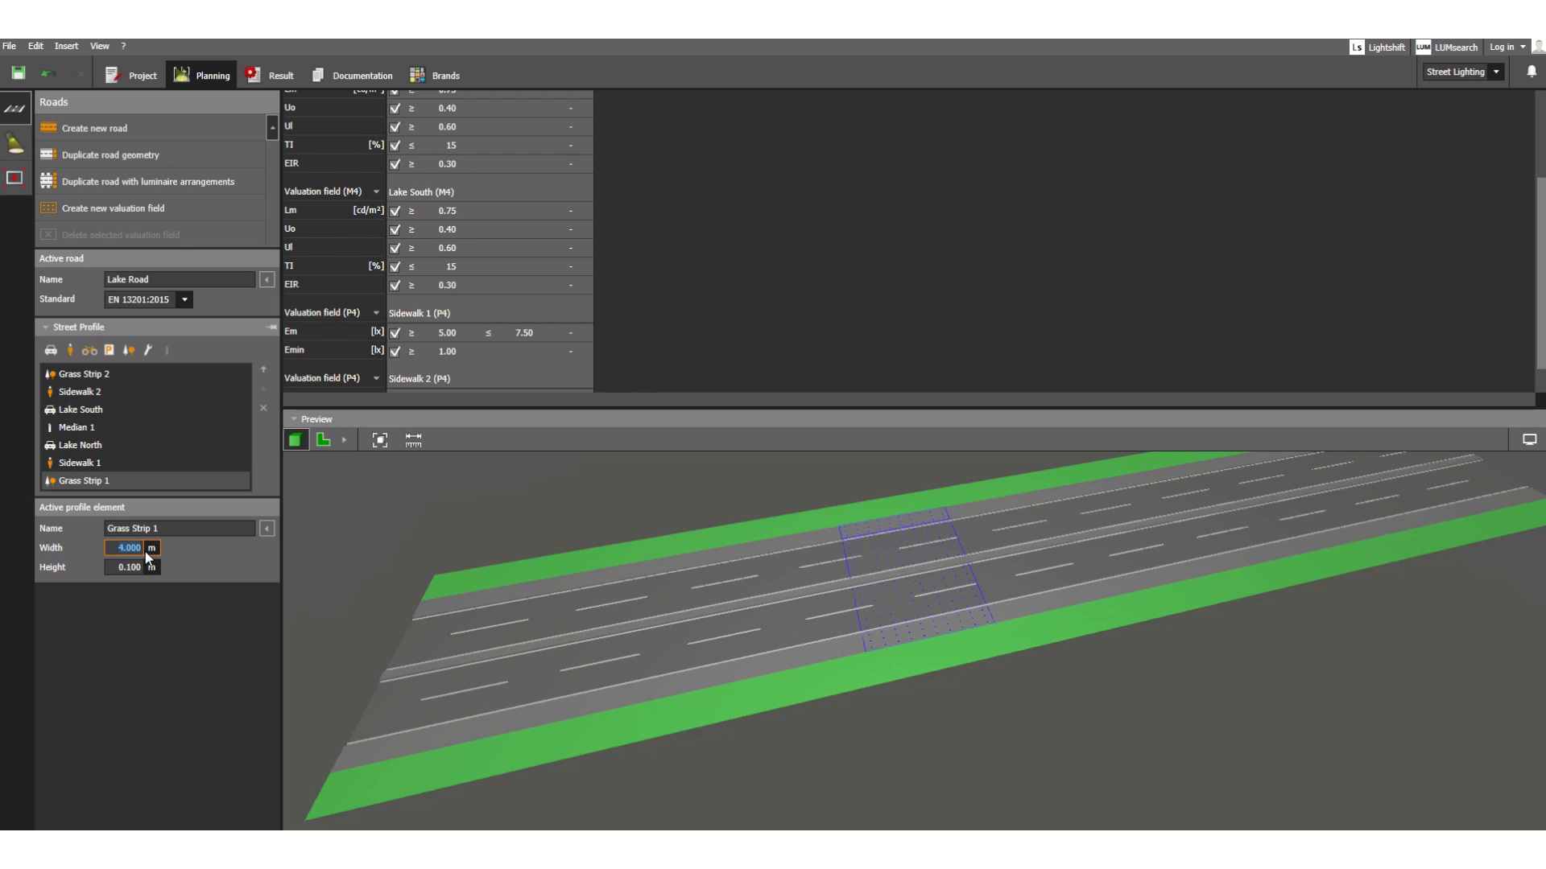
{"action": "left_click", "coordinate": [122, 567]}
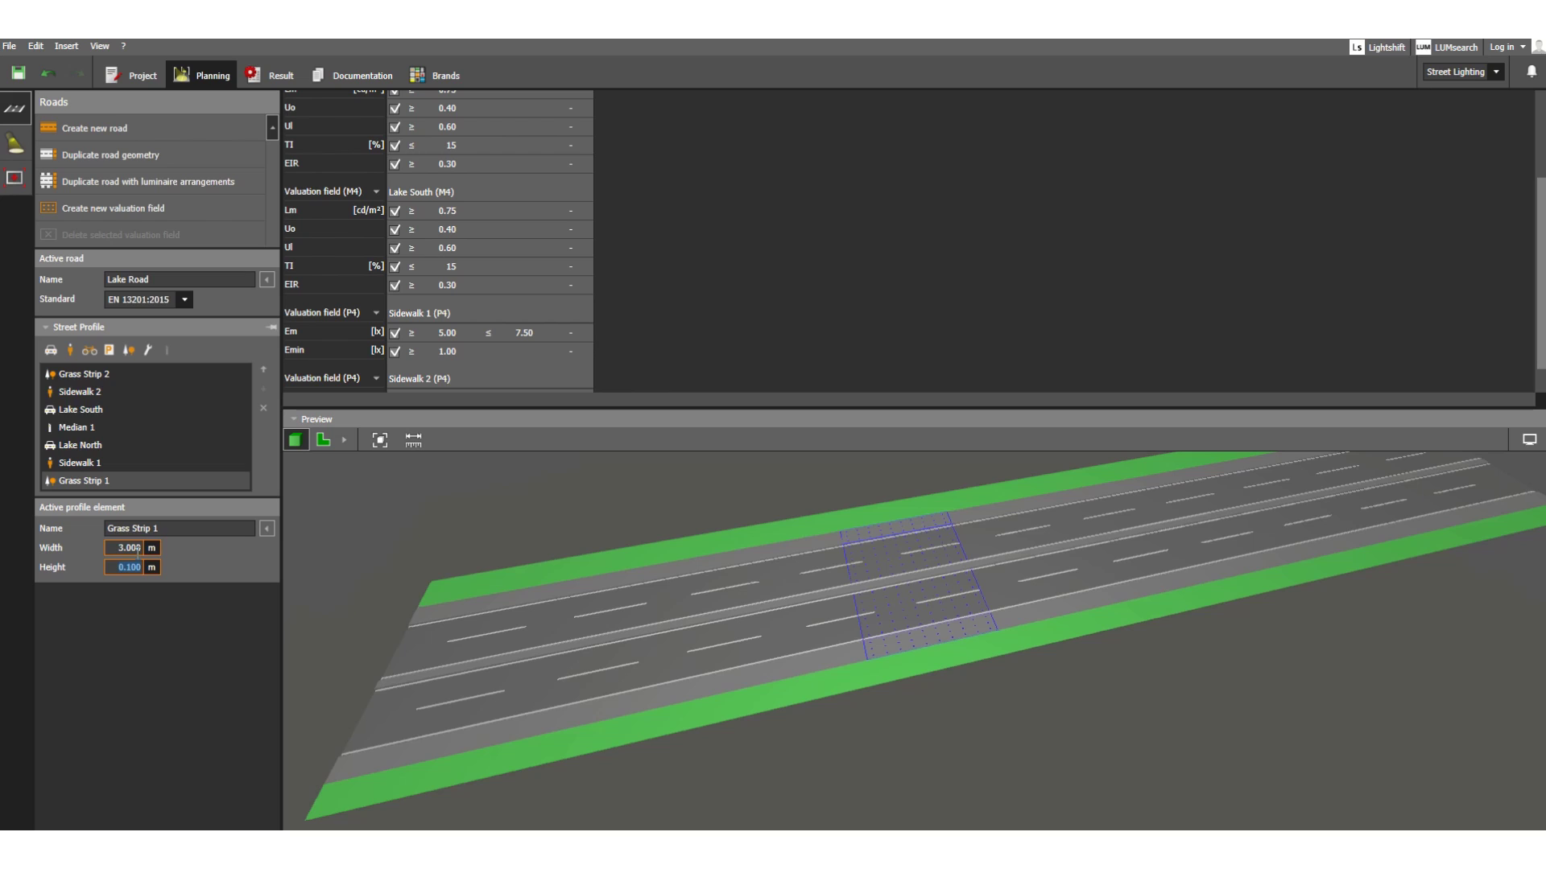
Set the width of Grass Strip 2, beyond Sidewalk 2, to 3 m.
{"action": "left_click", "coordinate": [95, 375]}
{"action": "left_click", "coordinate": [134, 548]}
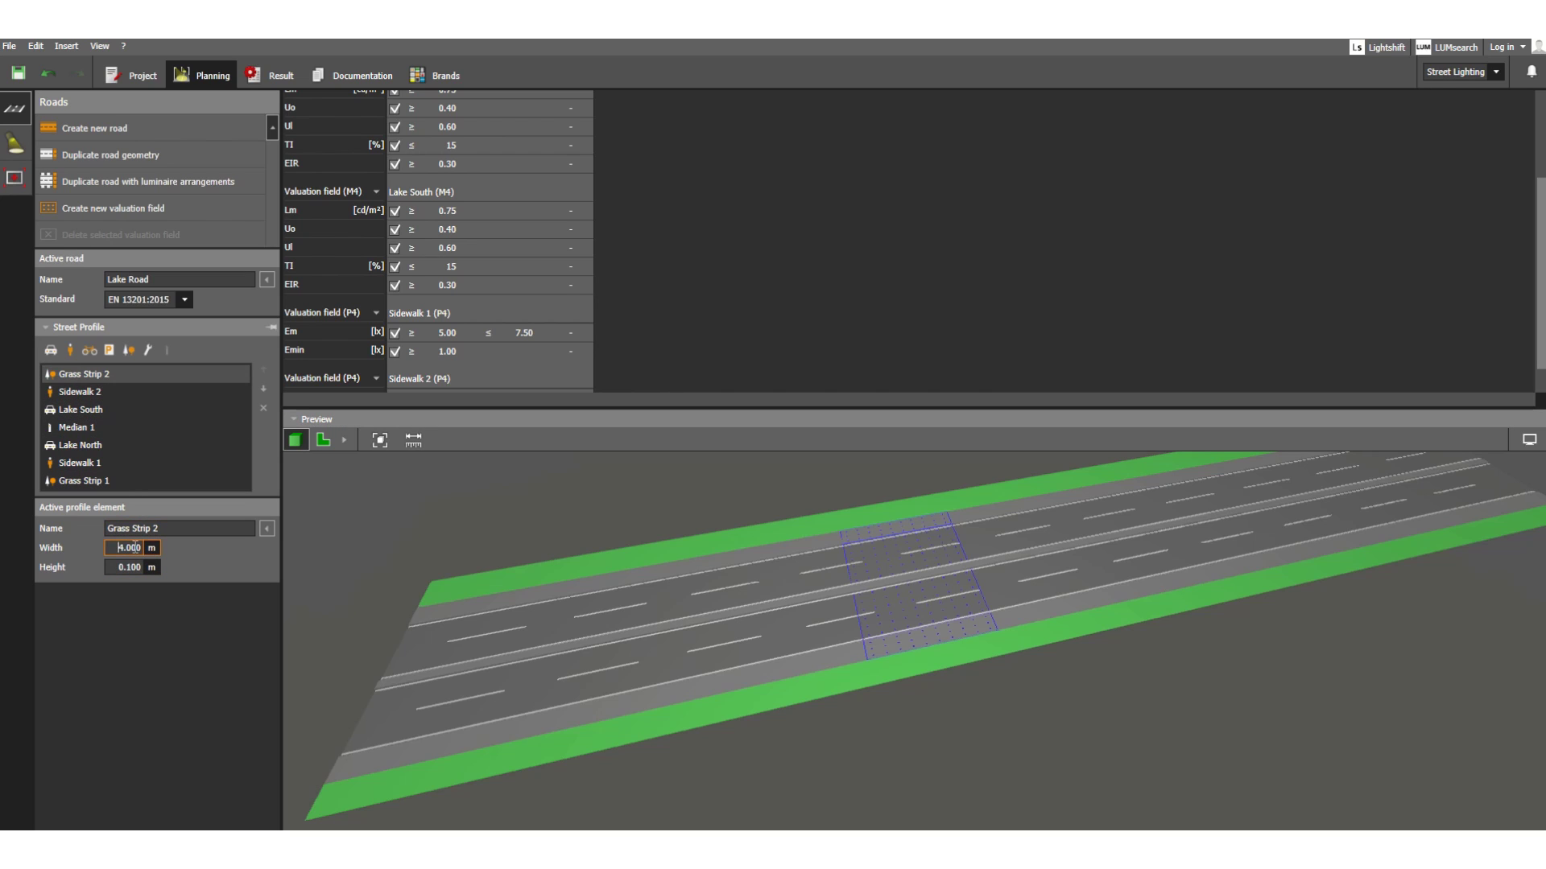
{"action": "type", "text": "3"}
{"action": "key", "text": "Tab"}
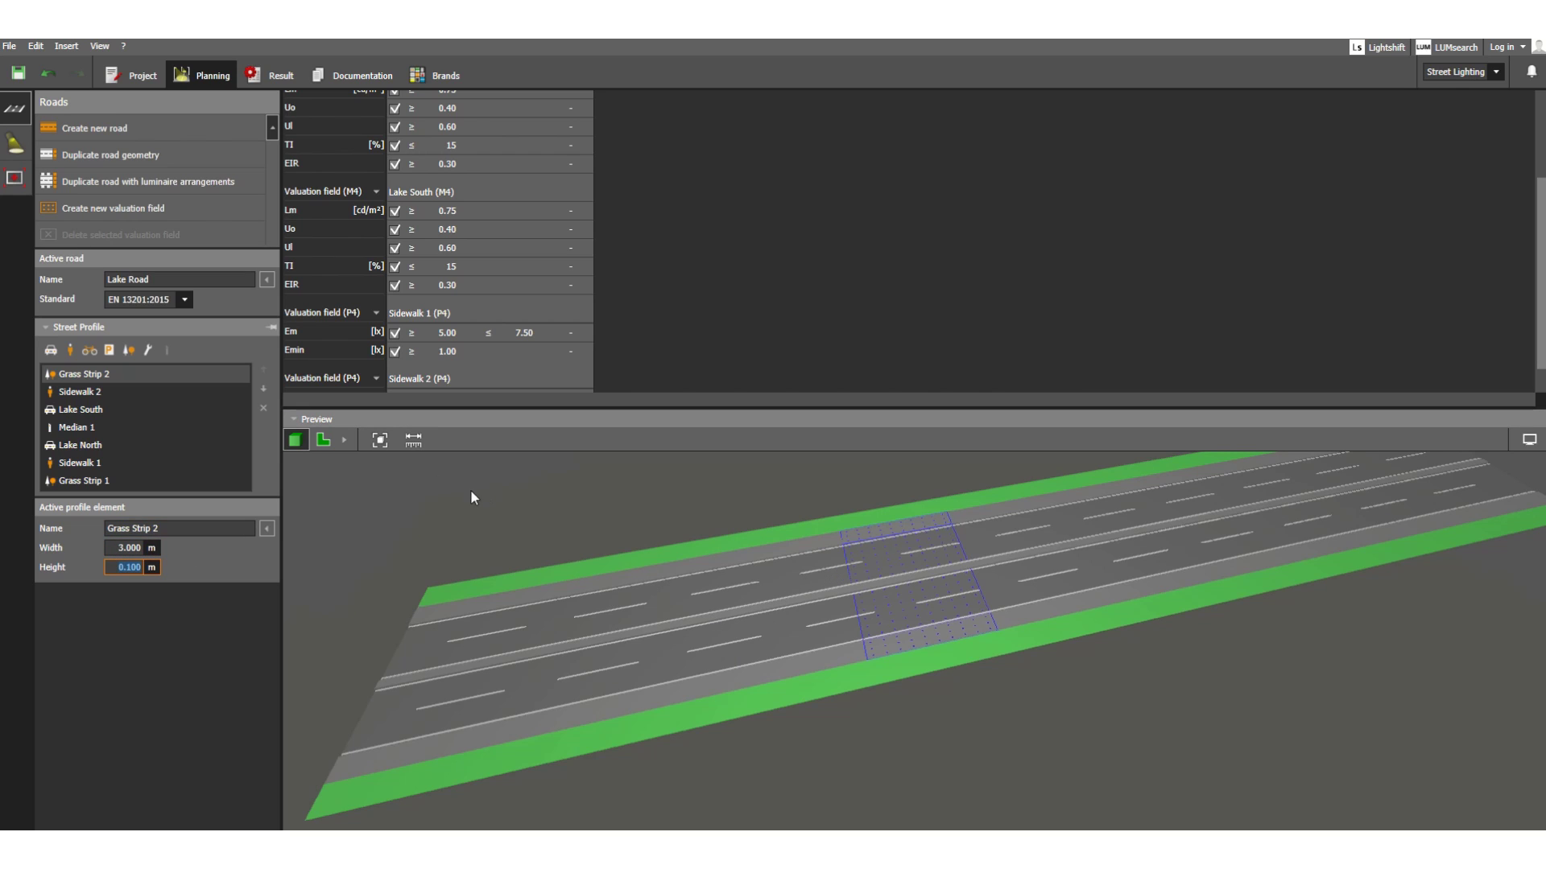
Switch the preview to the 2D plan view, fit the whole road in view and turn on the dimension display.
{"action": "left_click", "coordinate": [334, 443]}
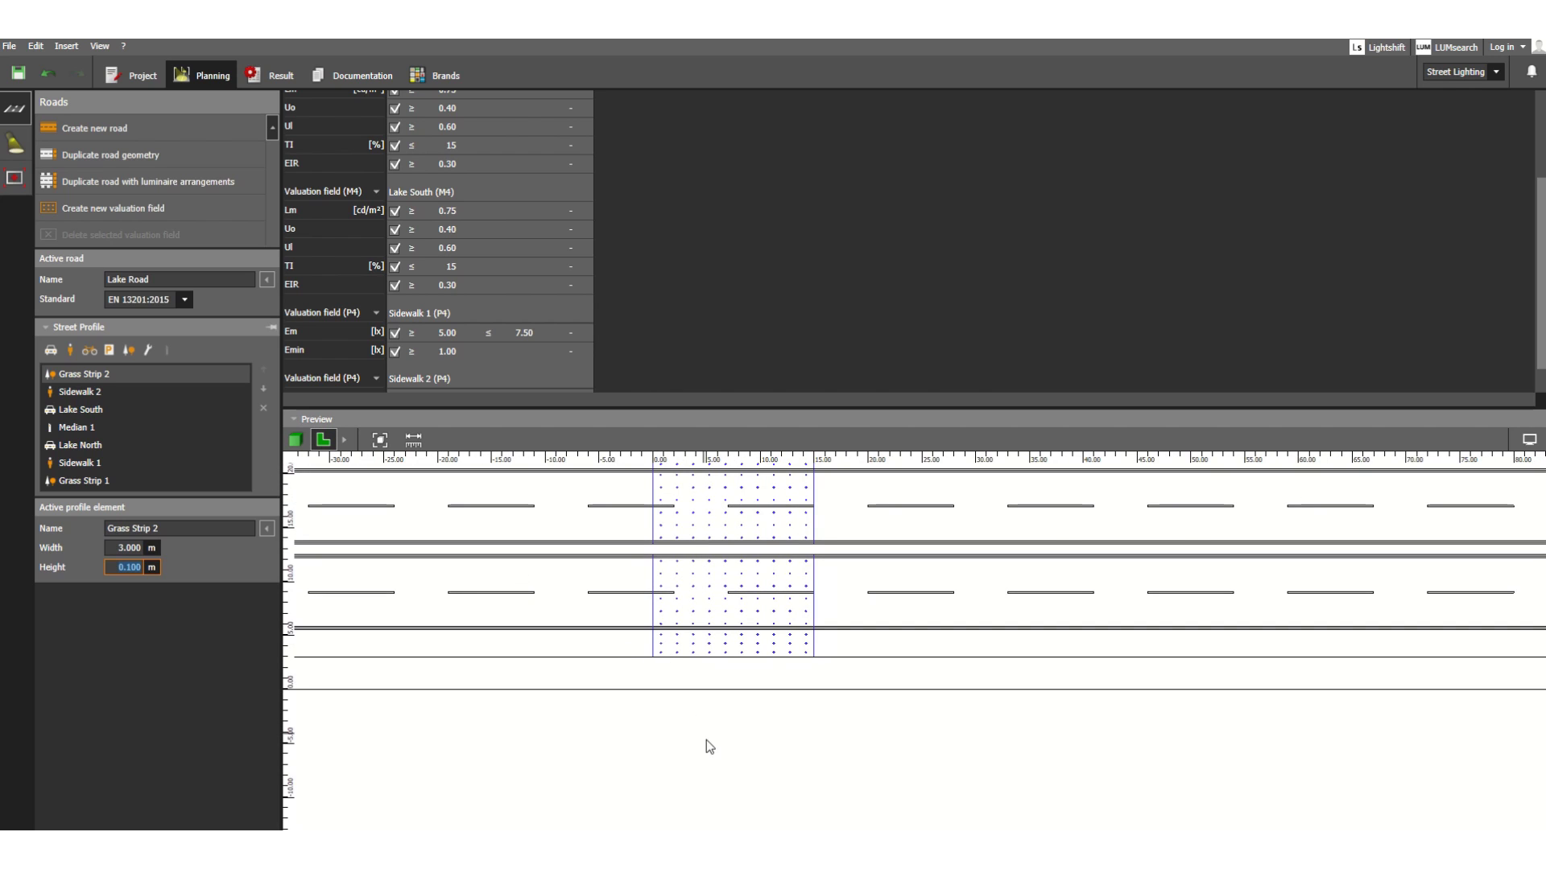
{"action": "scroll", "coordinate": [713, 752], "scroll_direction": "down", "scroll_amount": 3}
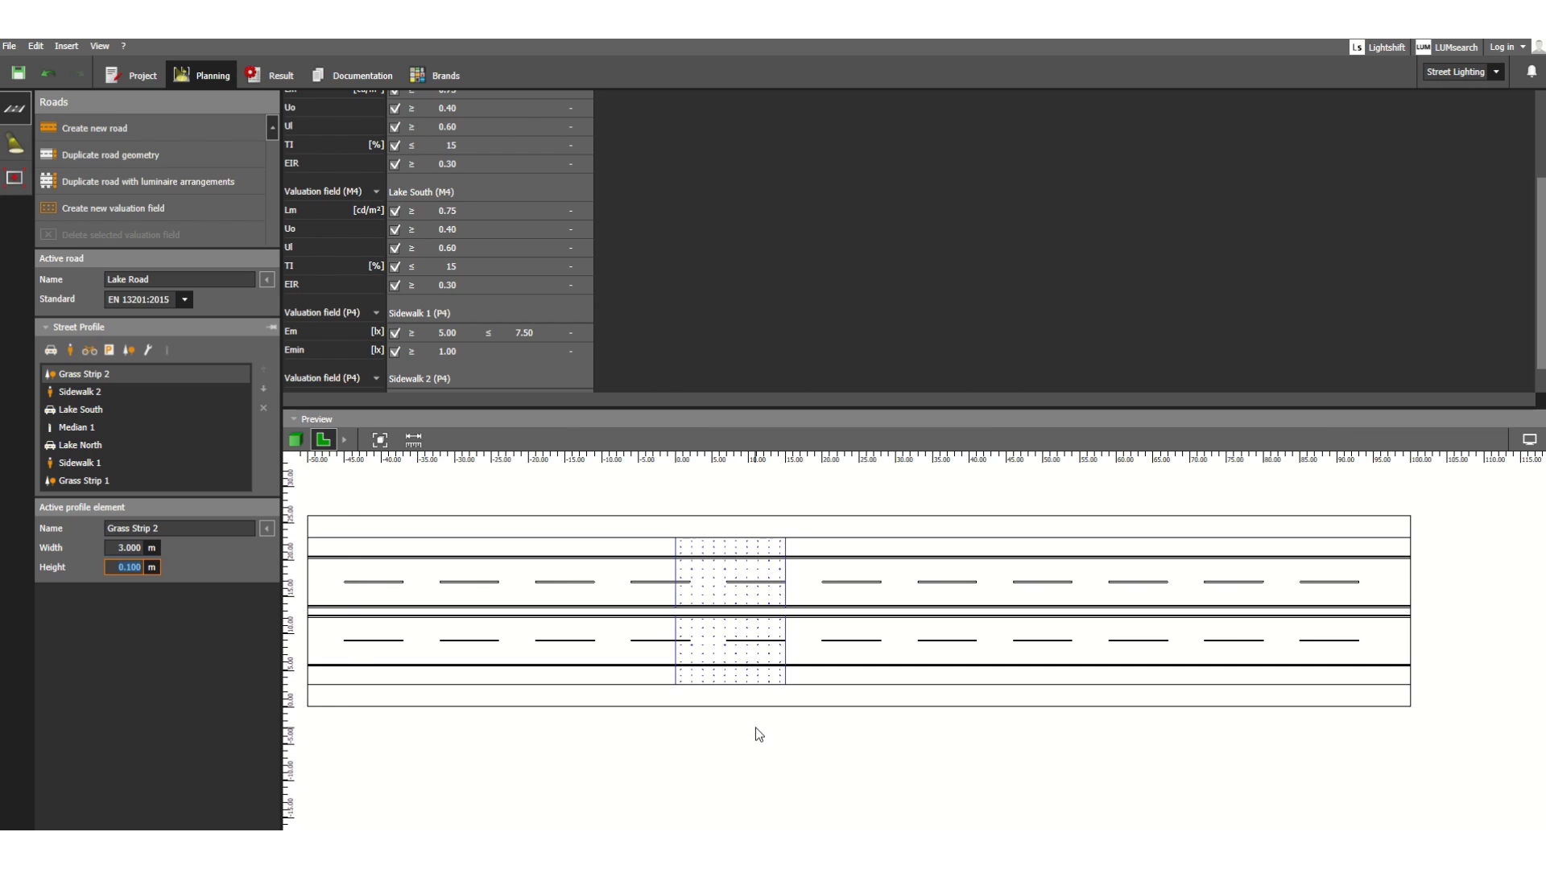
{"action": "scroll", "coordinate": [534, 593], "scroll_direction": "up", "scroll_amount": 1}
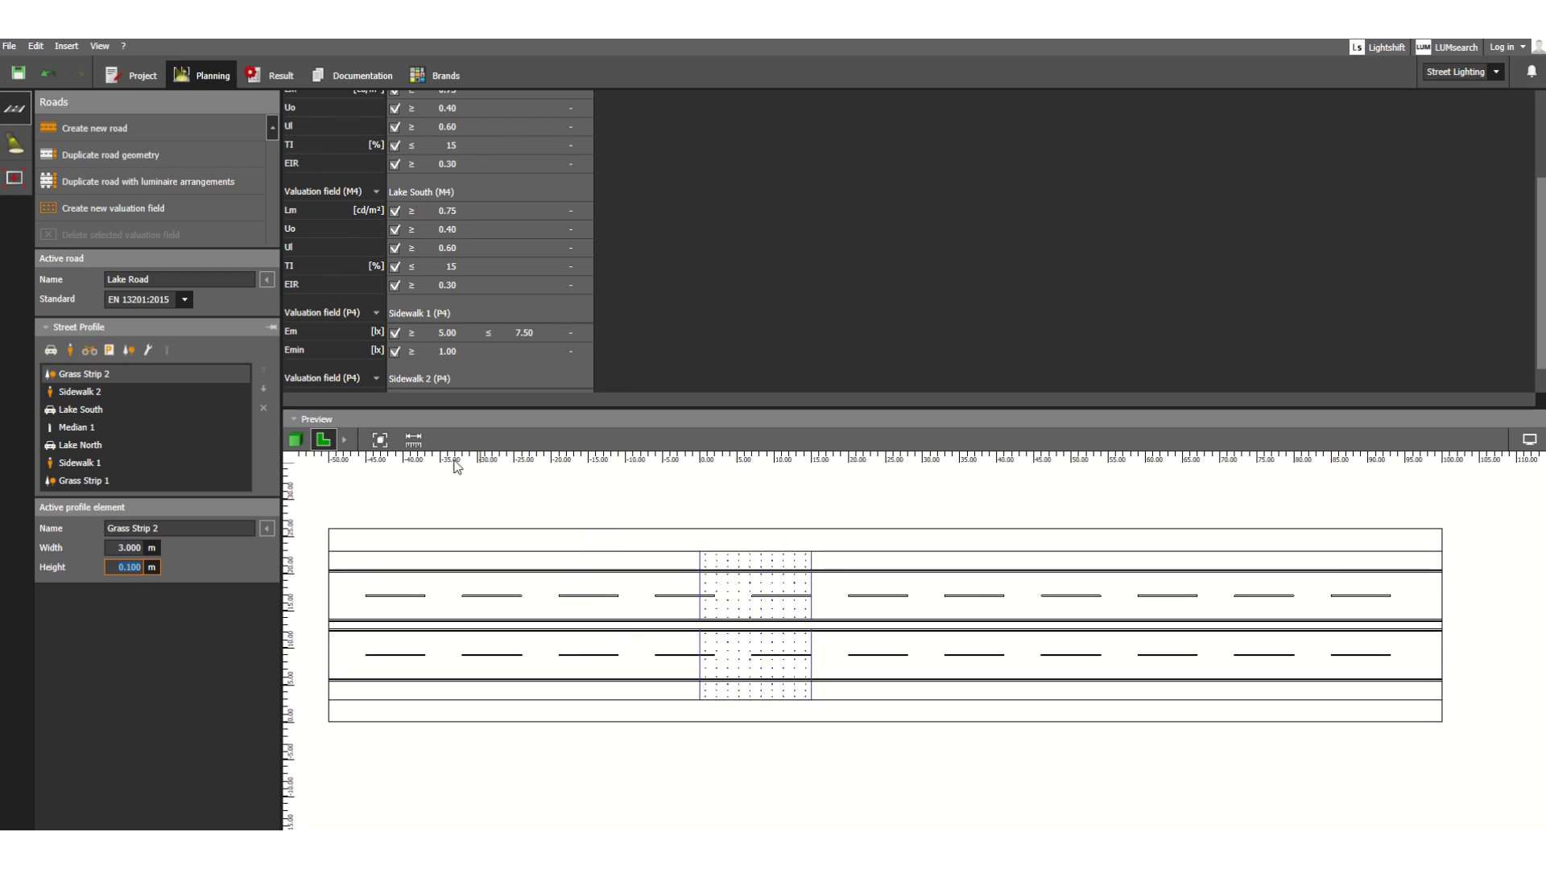
{"action": "left_click", "coordinate": [413, 441]}
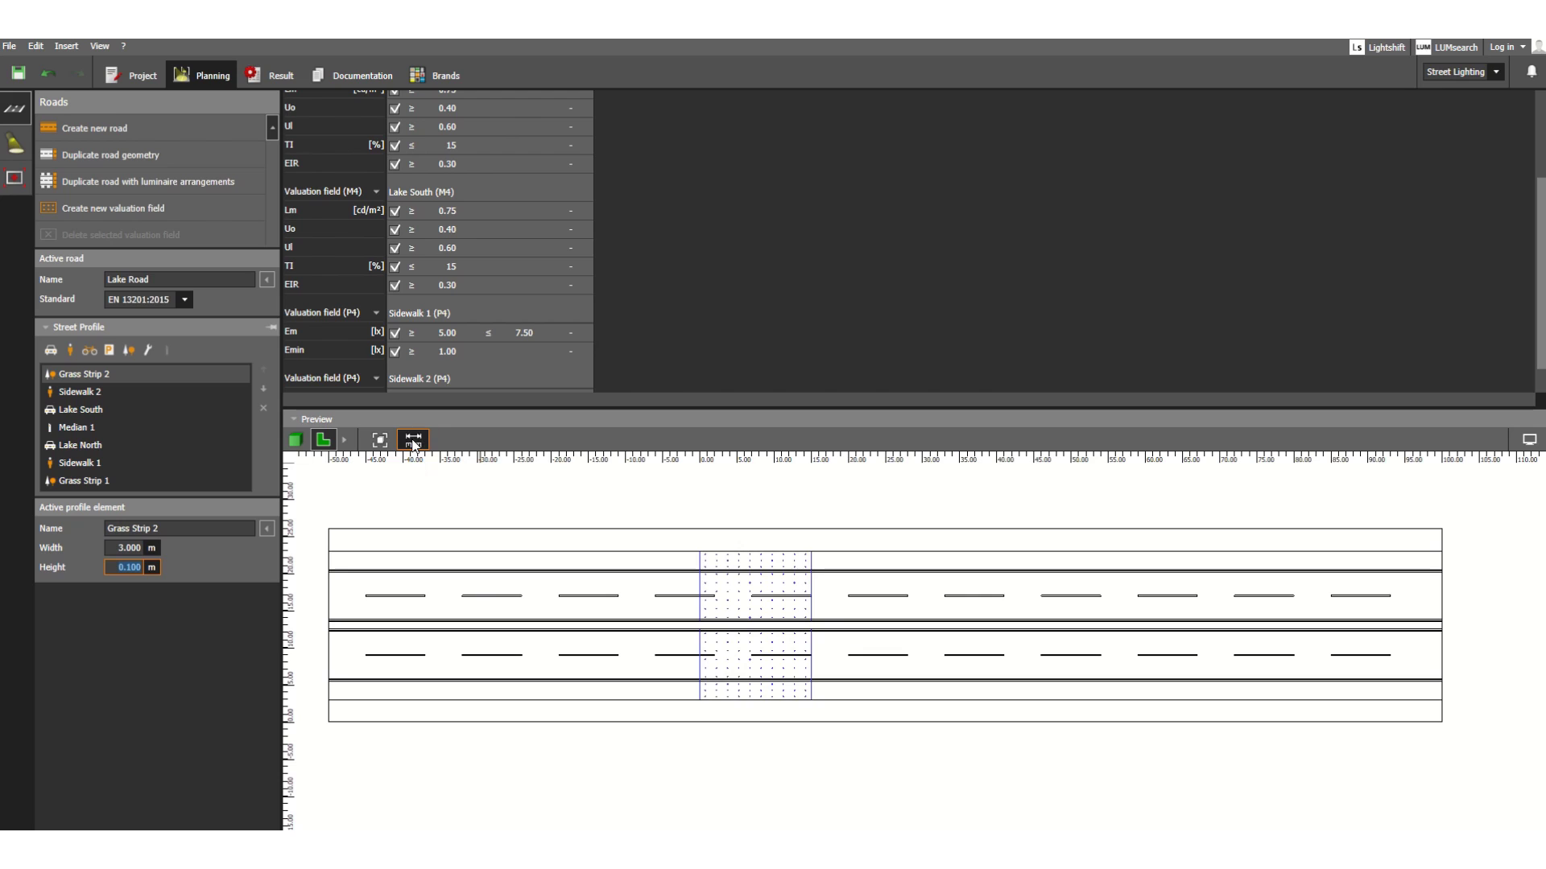
Measure the total width of the street profile from one outer grass edge to the other, then return the preview to 3D.
{"action": "left_click", "coordinate": [649, 534]}
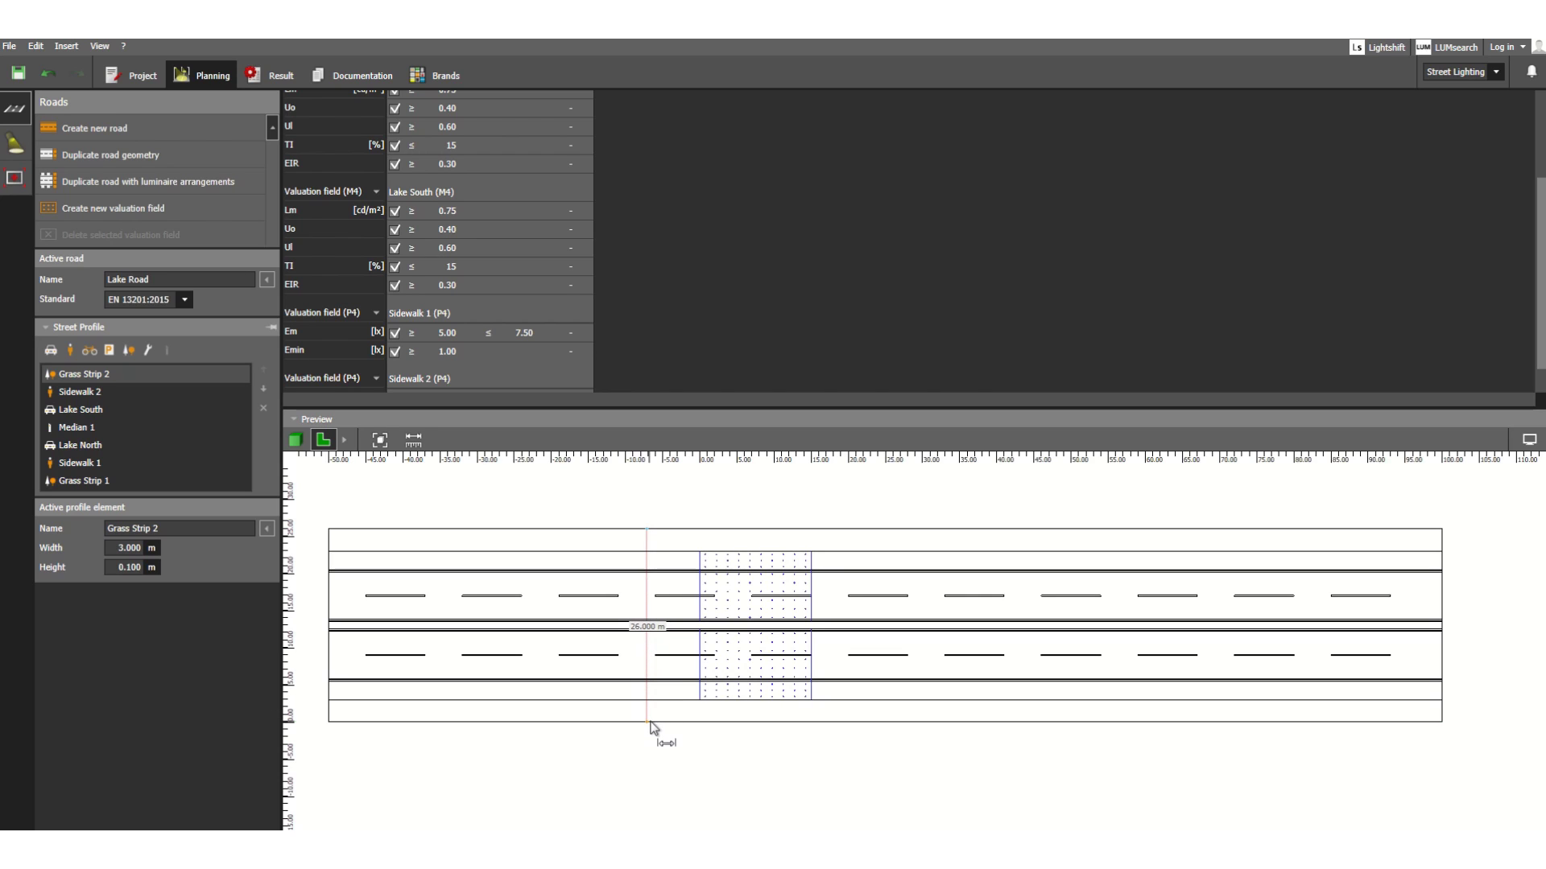
{"action": "left_click", "coordinate": [648, 723]}
{"action": "right_click", "coordinate": [620, 650]}
{"action": "left_click", "coordinate": [296, 441]}
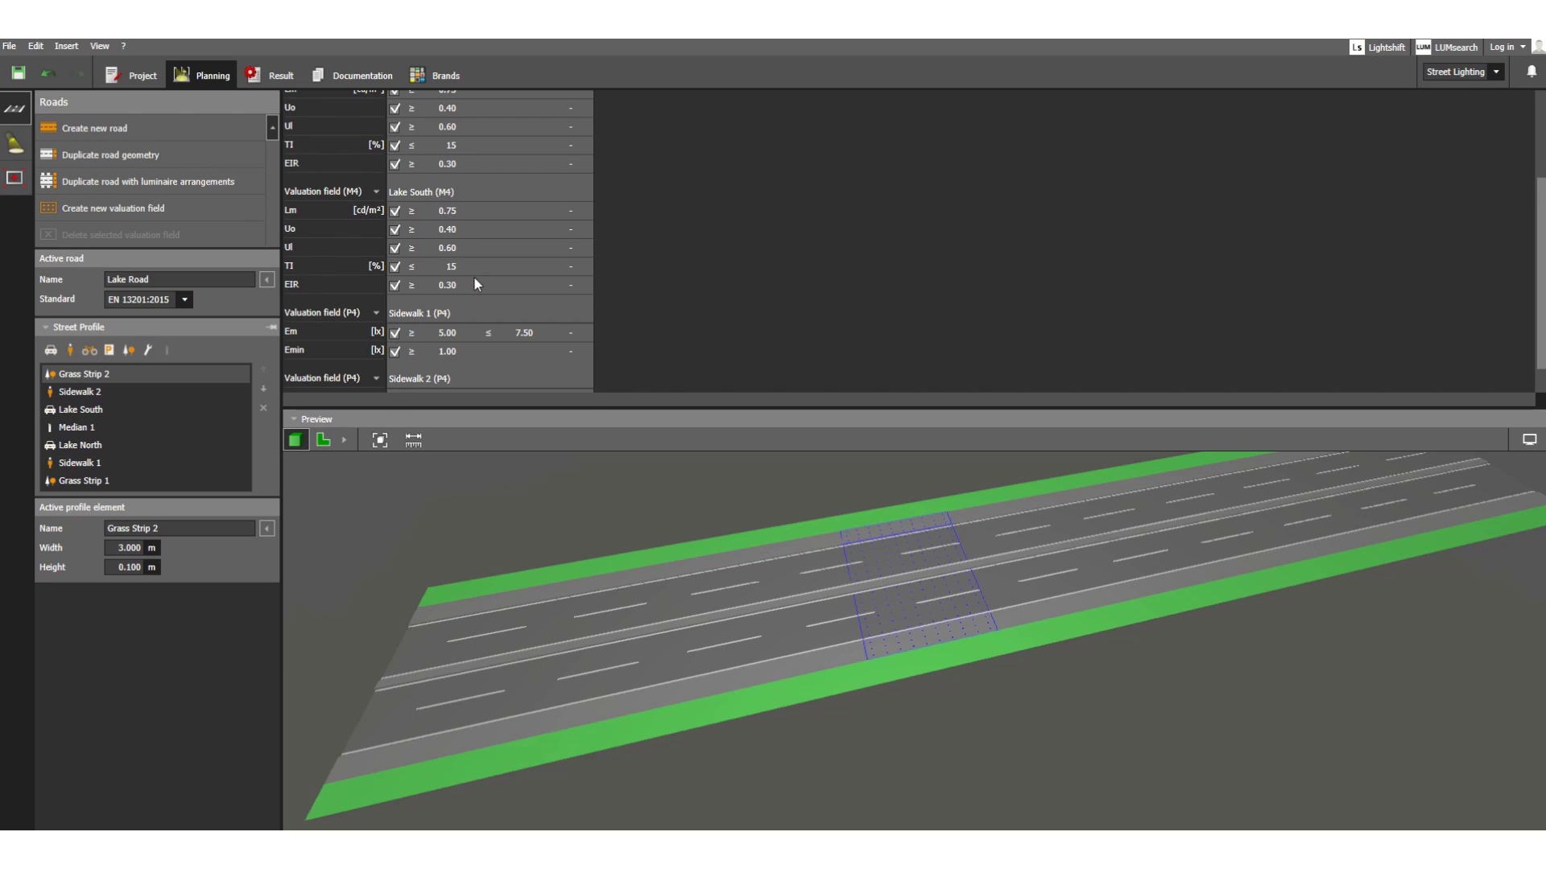
Review the lighting requirements of the M4 valuation fields for Lake North and Lake South and the P4 fields for both sidewalks.
{"action": "scroll", "coordinate": [483, 306], "scroll_direction": "down", "scroll_amount": 1}
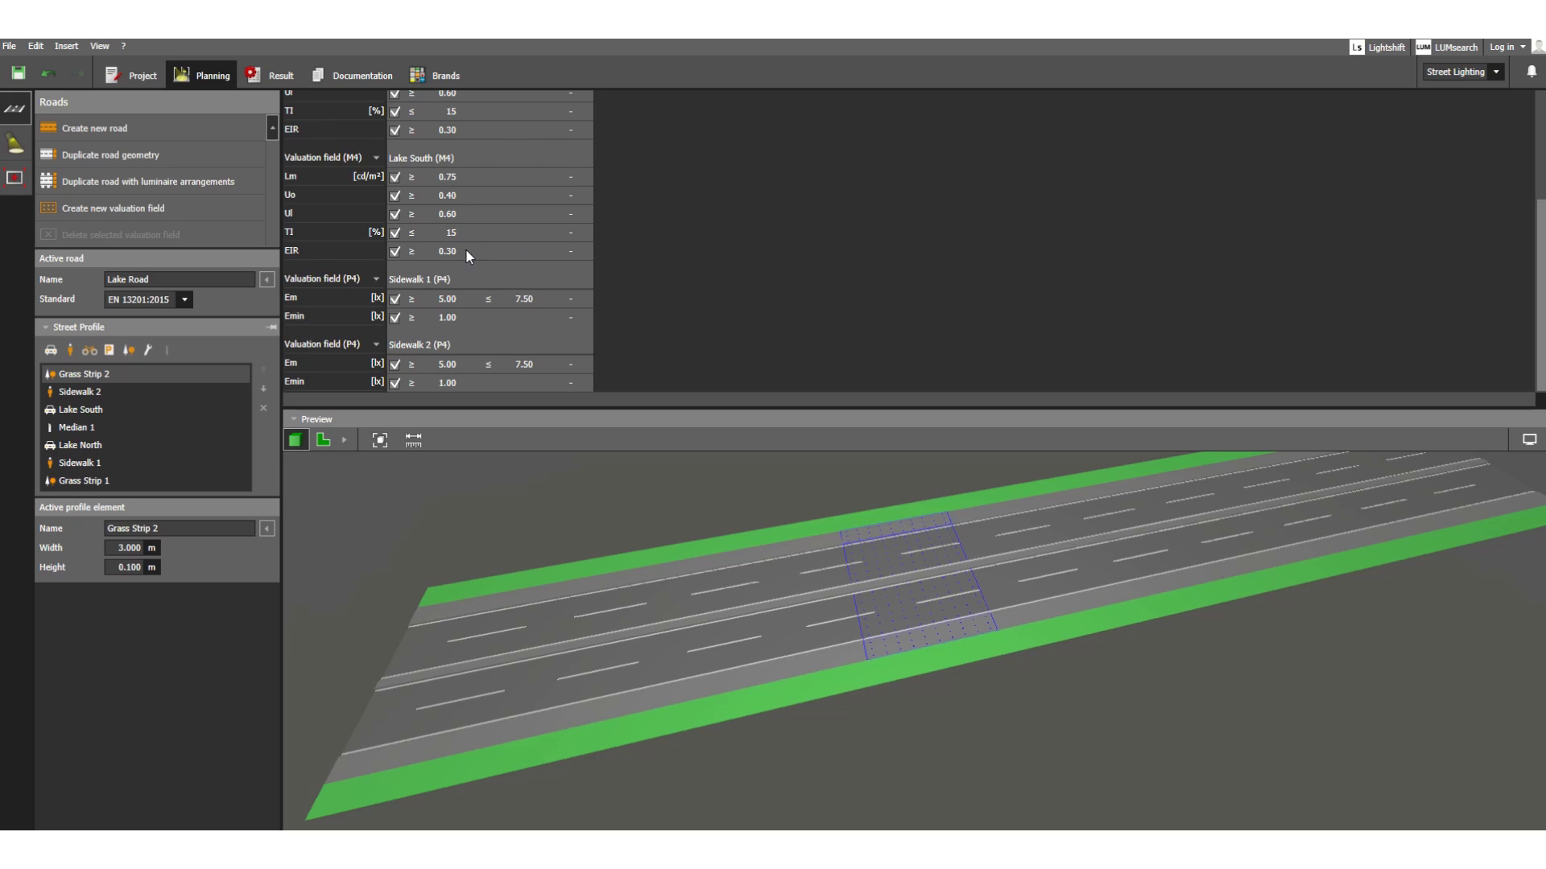
{"action": "scroll", "coordinate": [466, 257], "scroll_direction": "up", "scroll_amount": 5}
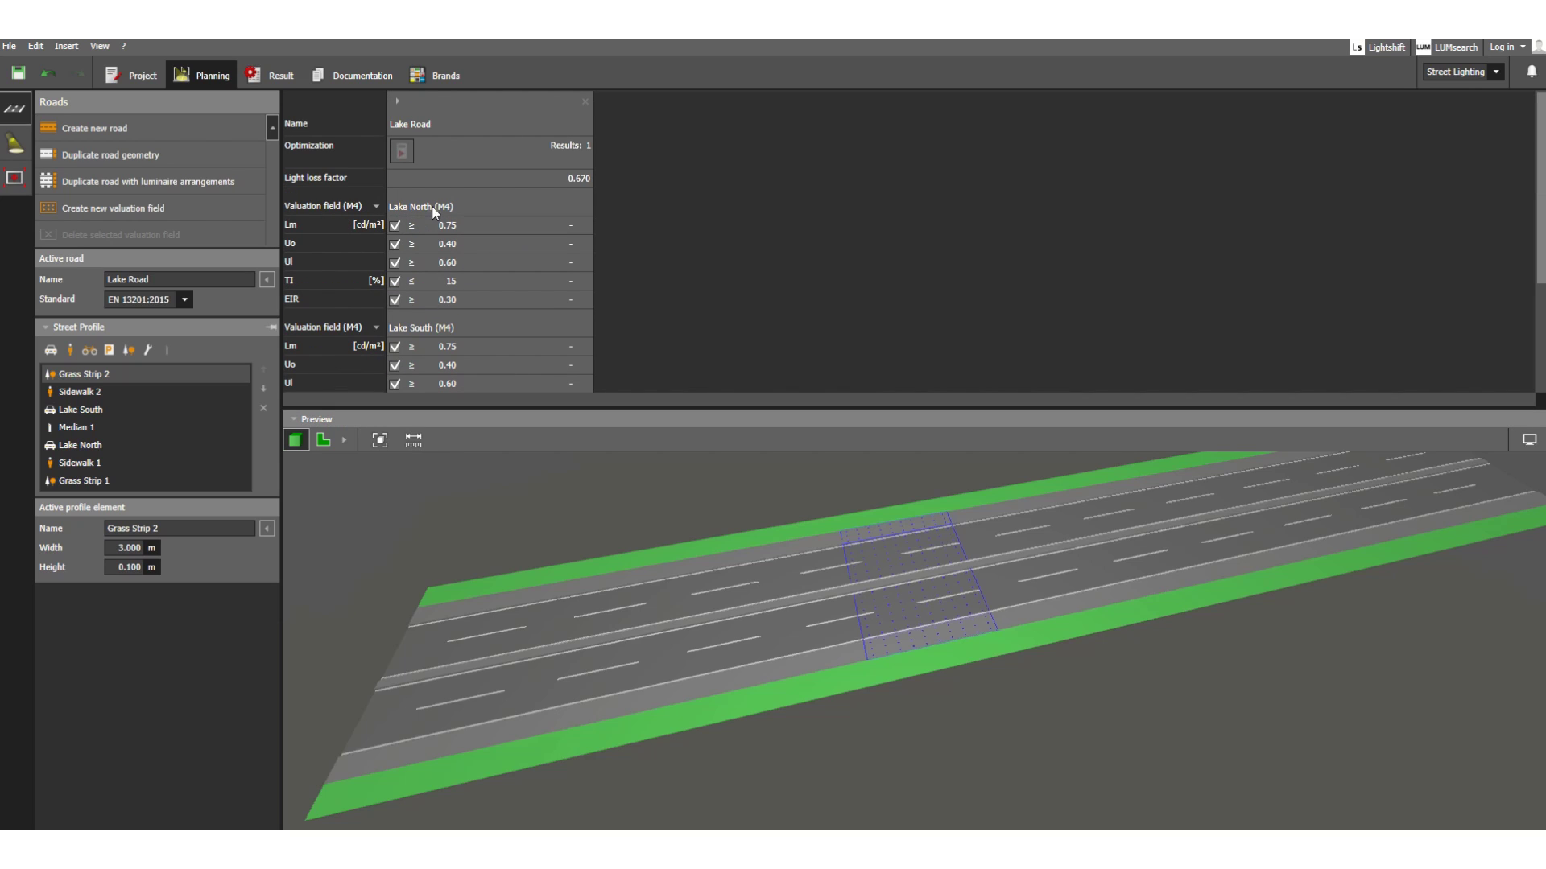
{"action": "scroll", "coordinate": [451, 274], "scroll_direction": "down", "scroll_amount": 5}
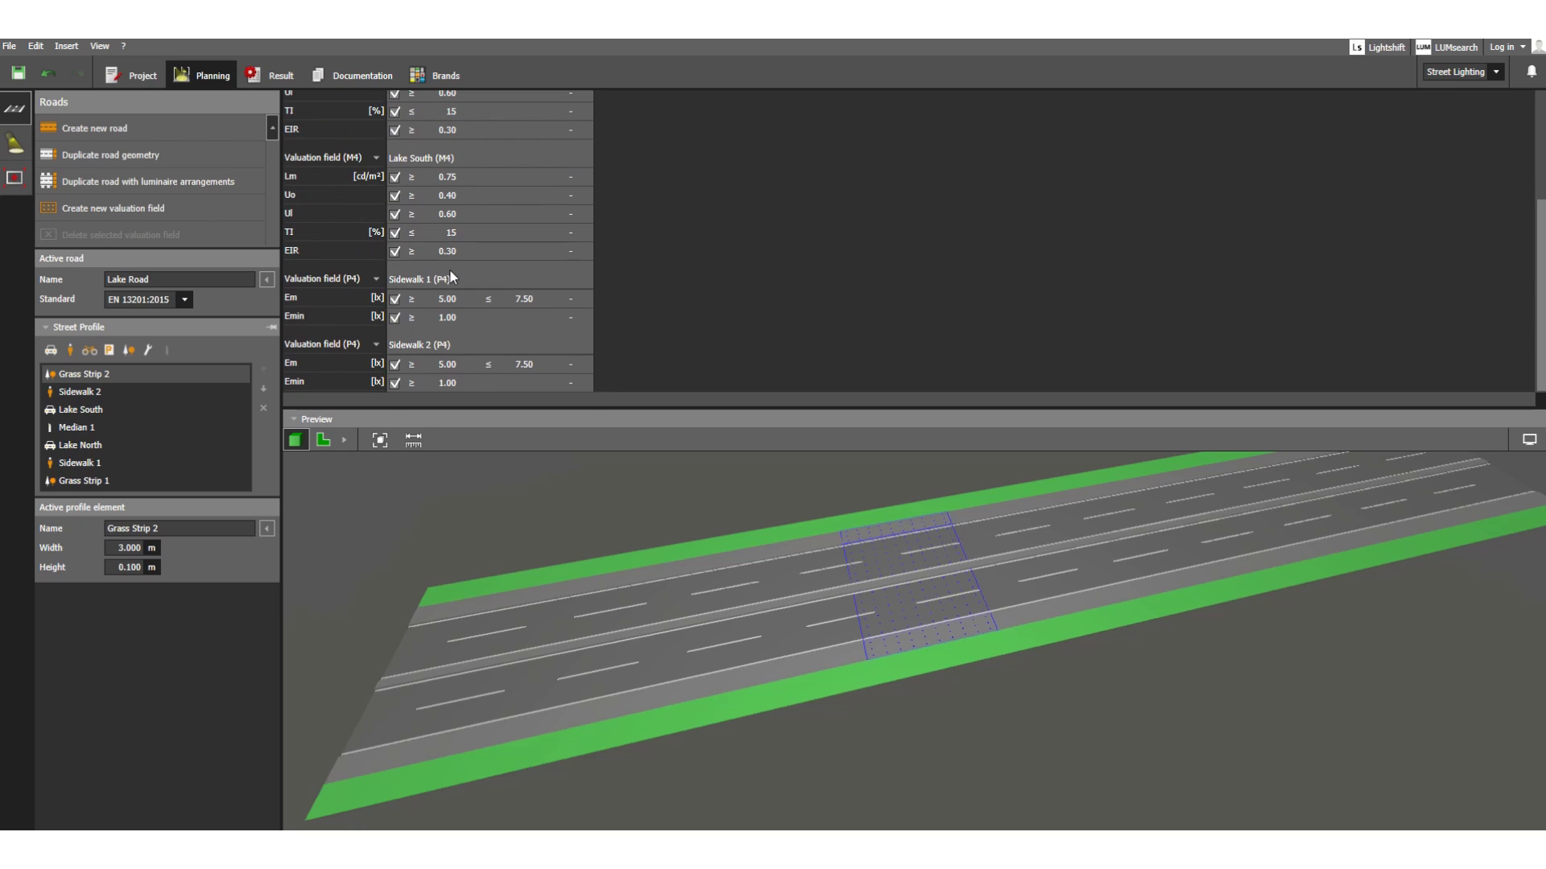
{"action": "scroll", "coordinate": [450, 272], "scroll_direction": "up", "scroll_amount": 5}
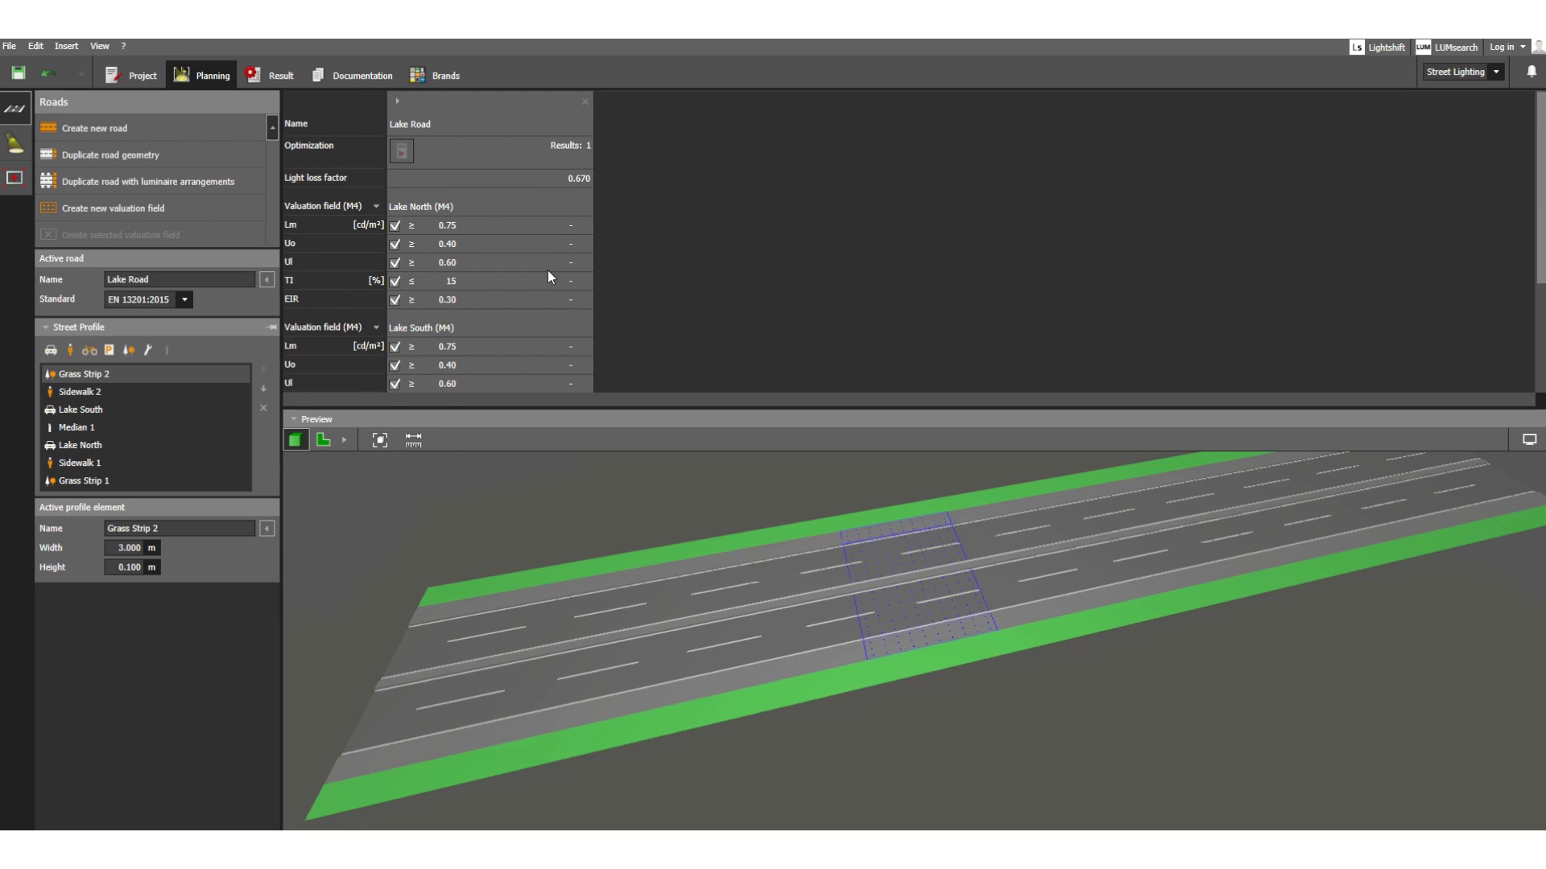
{"action": "scroll", "coordinate": [546, 256], "scroll_direction": "down", "scroll_amount": 3}
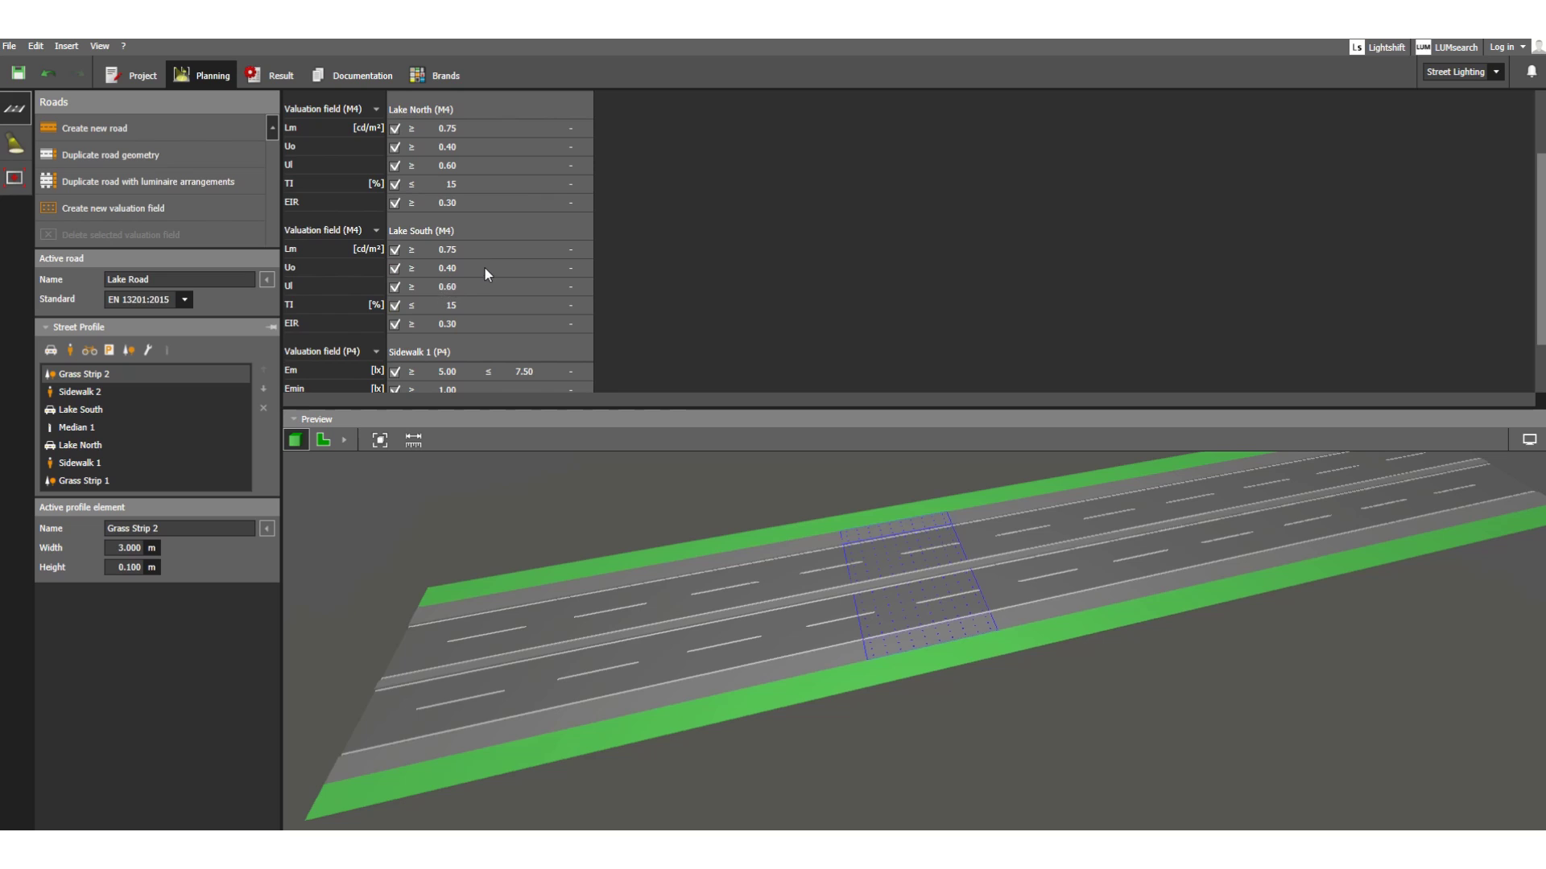
{"action": "scroll", "coordinate": [485, 267], "scroll_direction": "down", "scroll_amount": 3}
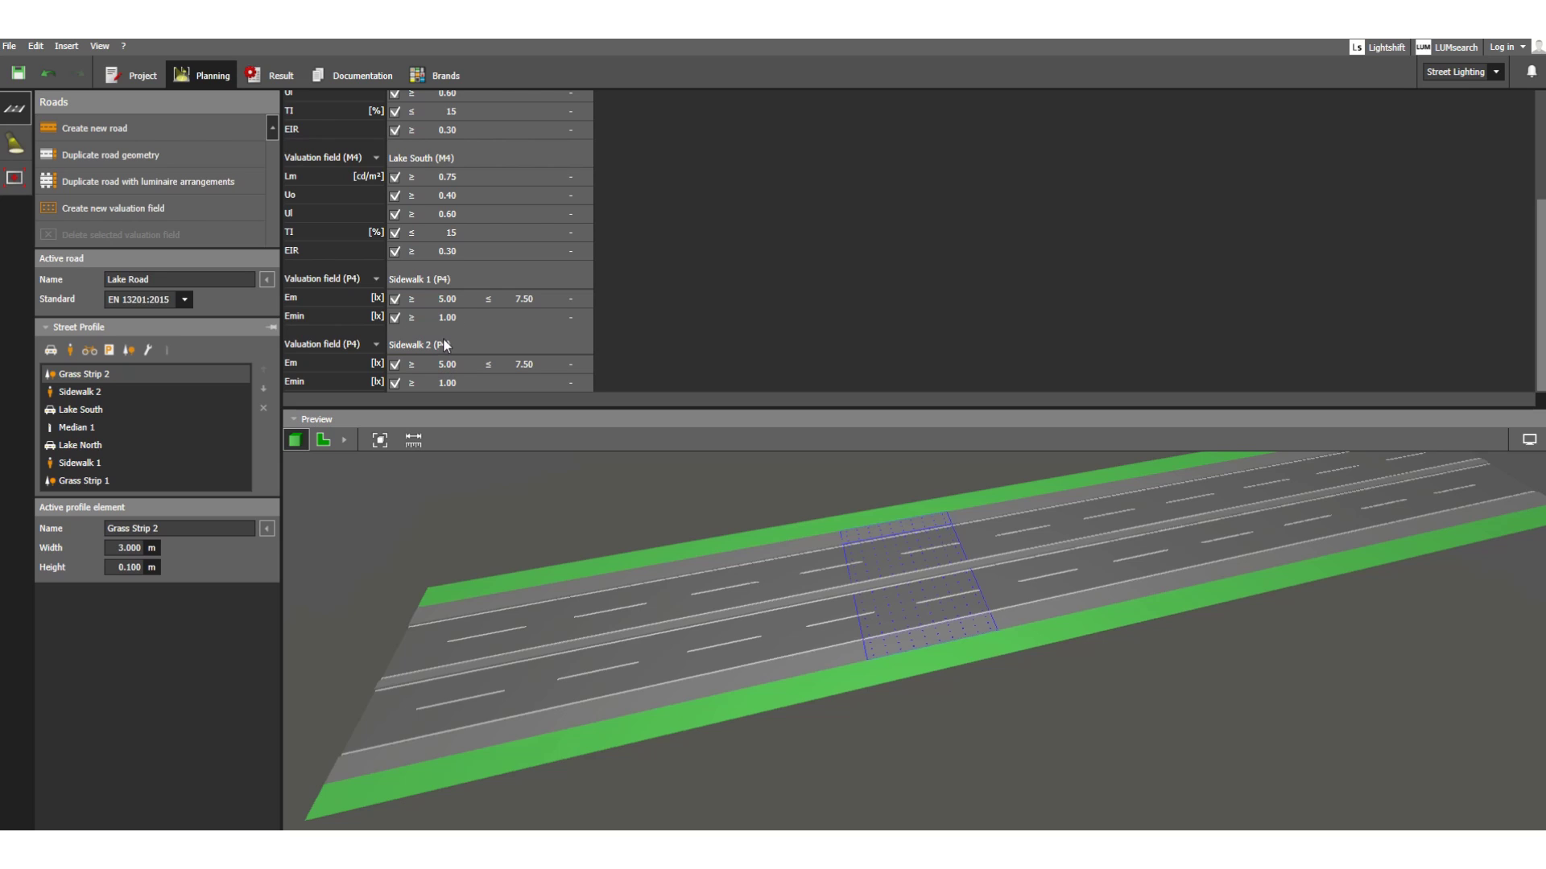
{"action": "scroll", "coordinate": [486, 263], "scroll_direction": "up", "scroll_amount": 3}
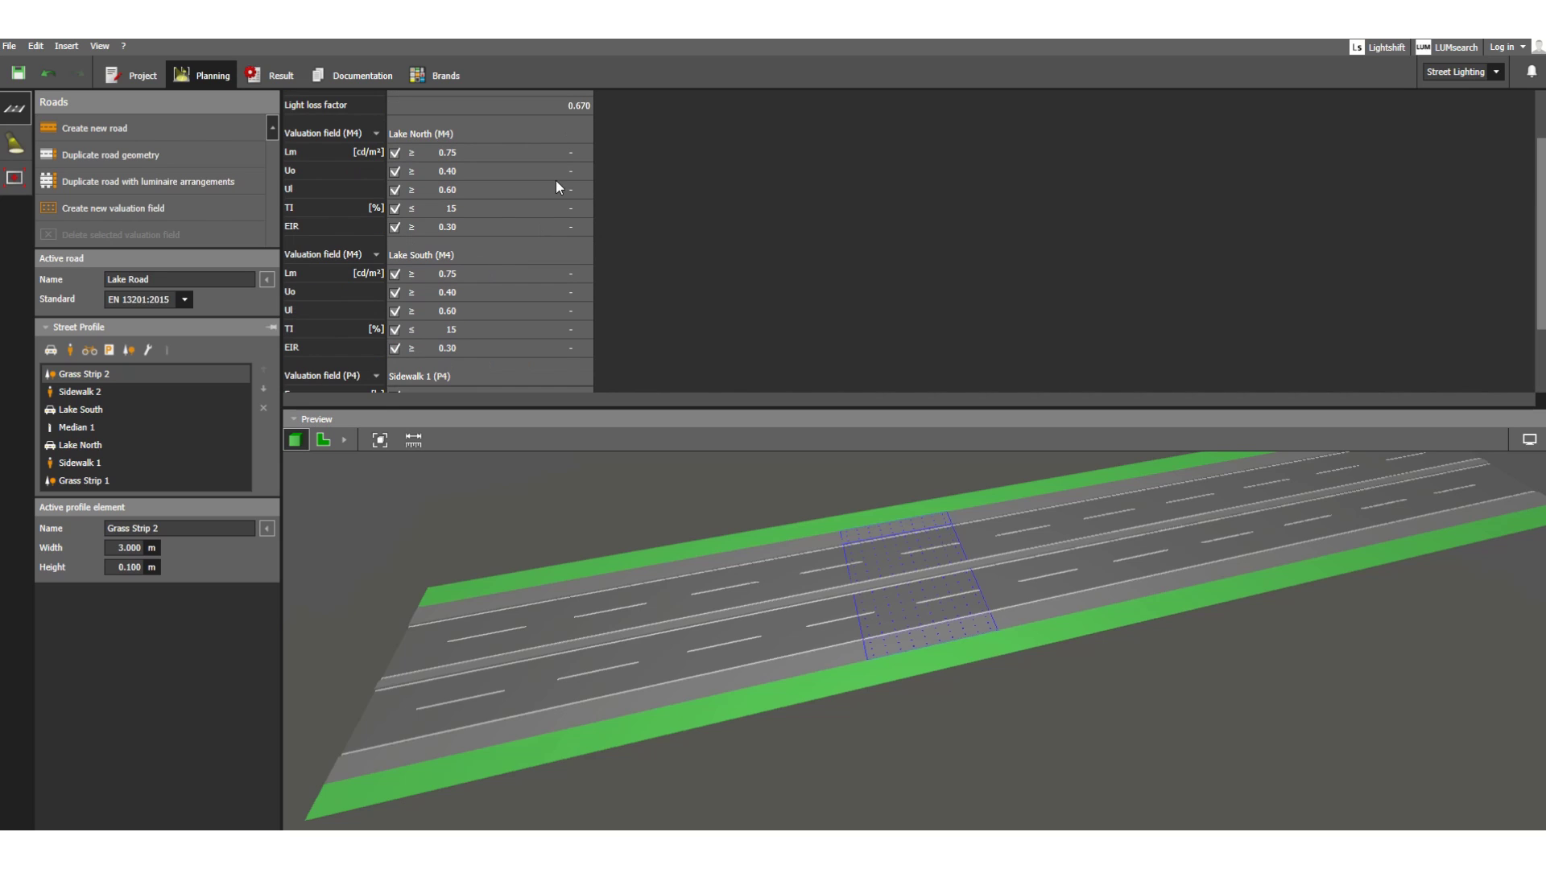
{"action": "scroll", "coordinate": [577, 362], "scroll_direction": "down", "scroll_amount": 3}
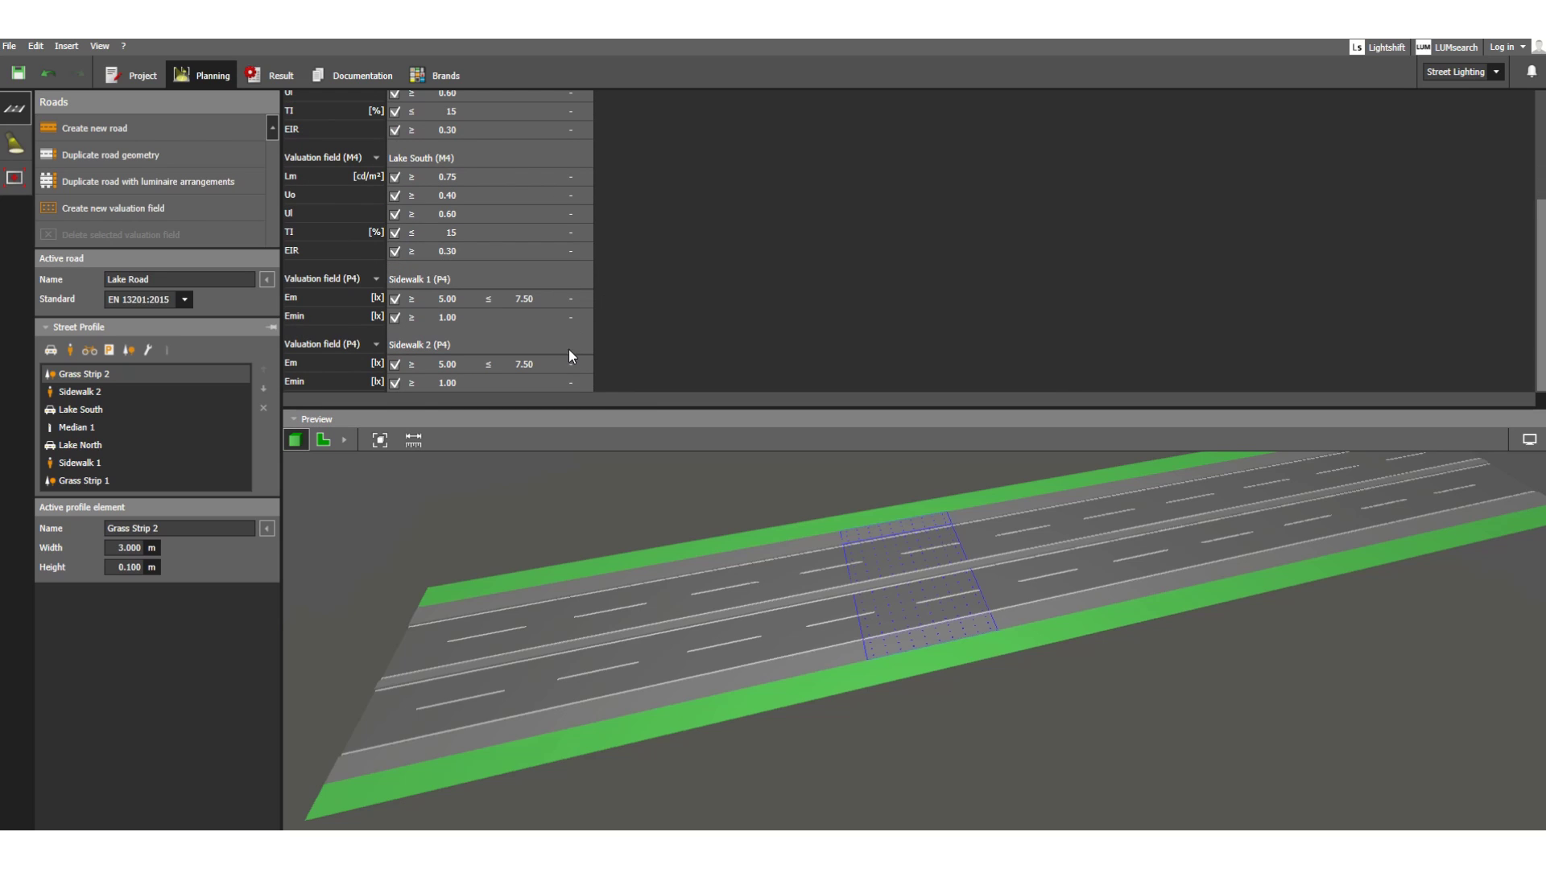
{"action": "scroll", "coordinate": [550, 229], "scroll_direction": "up", "scroll_amount": 5}
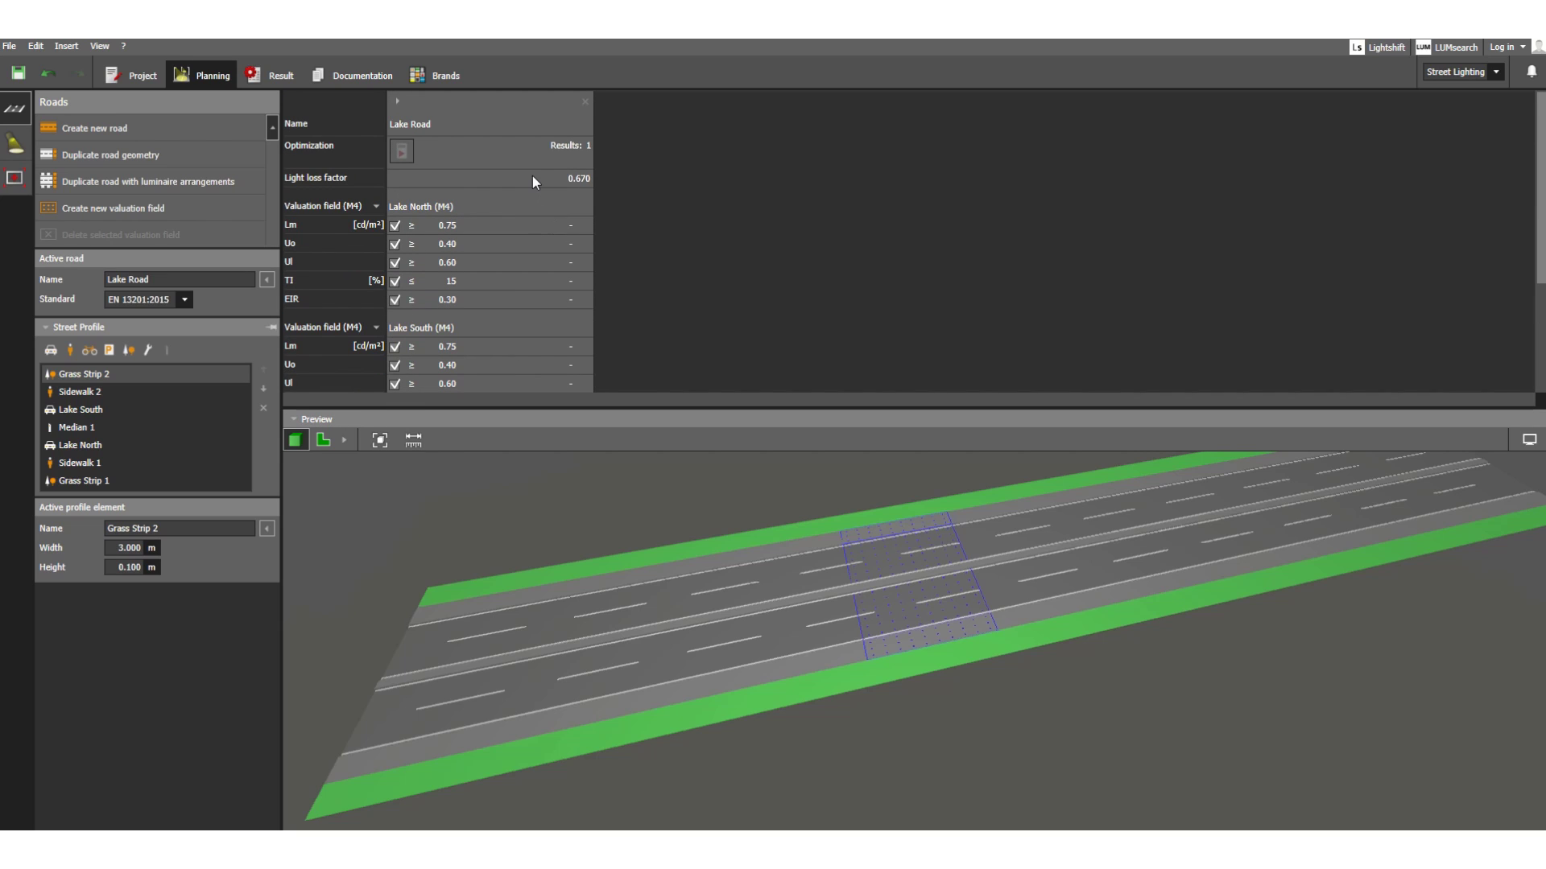